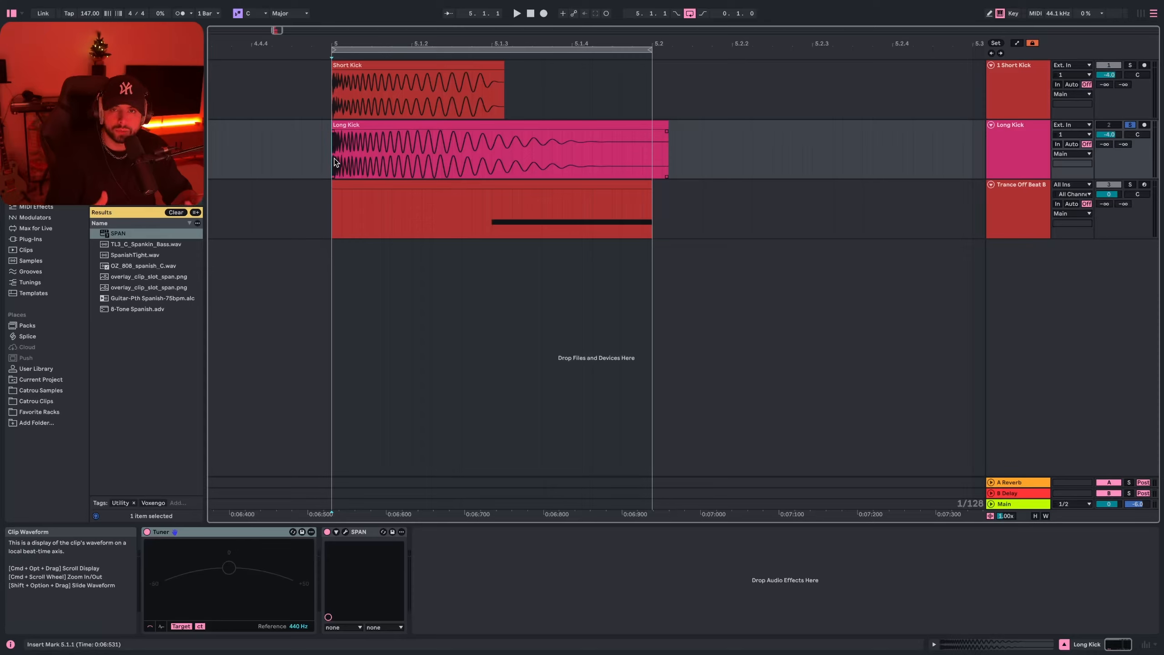
Solo the Short Kick track, listen to the kick in the loop, and select its clip
left_click(357, 115)
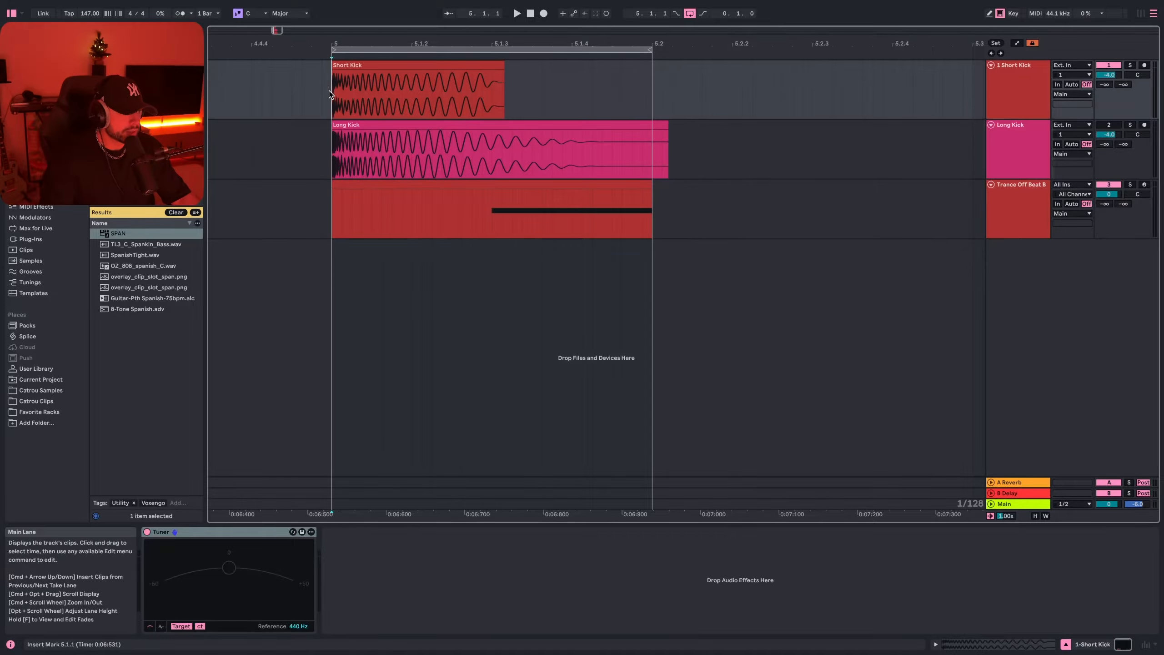
left_click(357, 122)
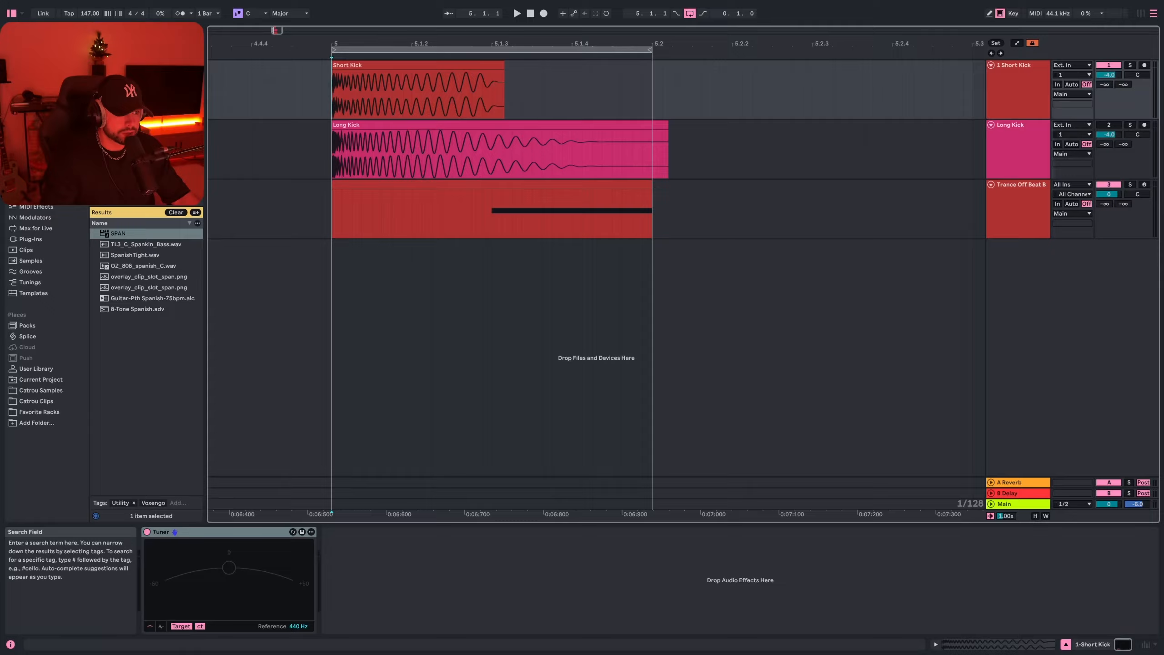
left_click(333, 91)
left_click(1130, 65)
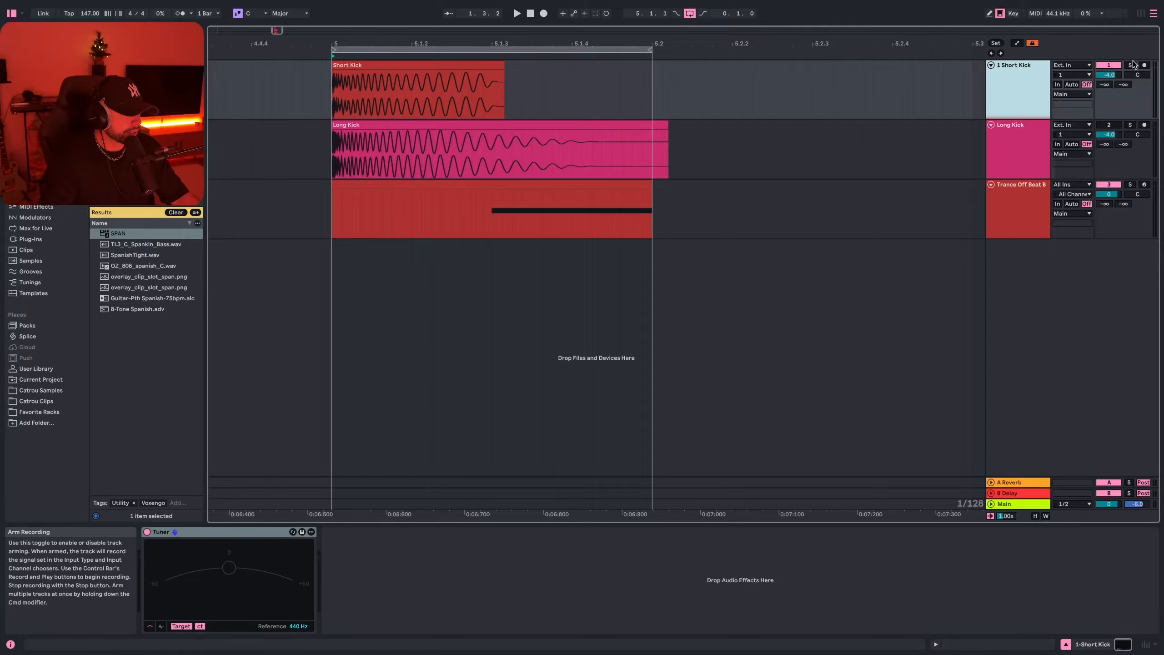
key("space")
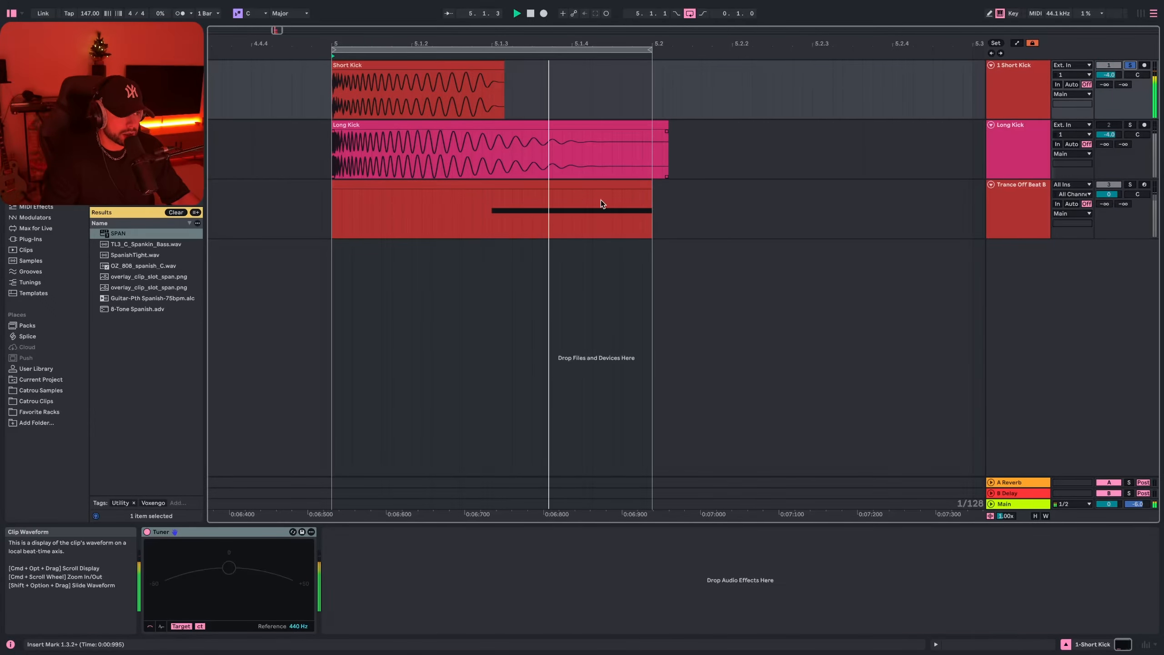
key("space")
left_click(417, 79)
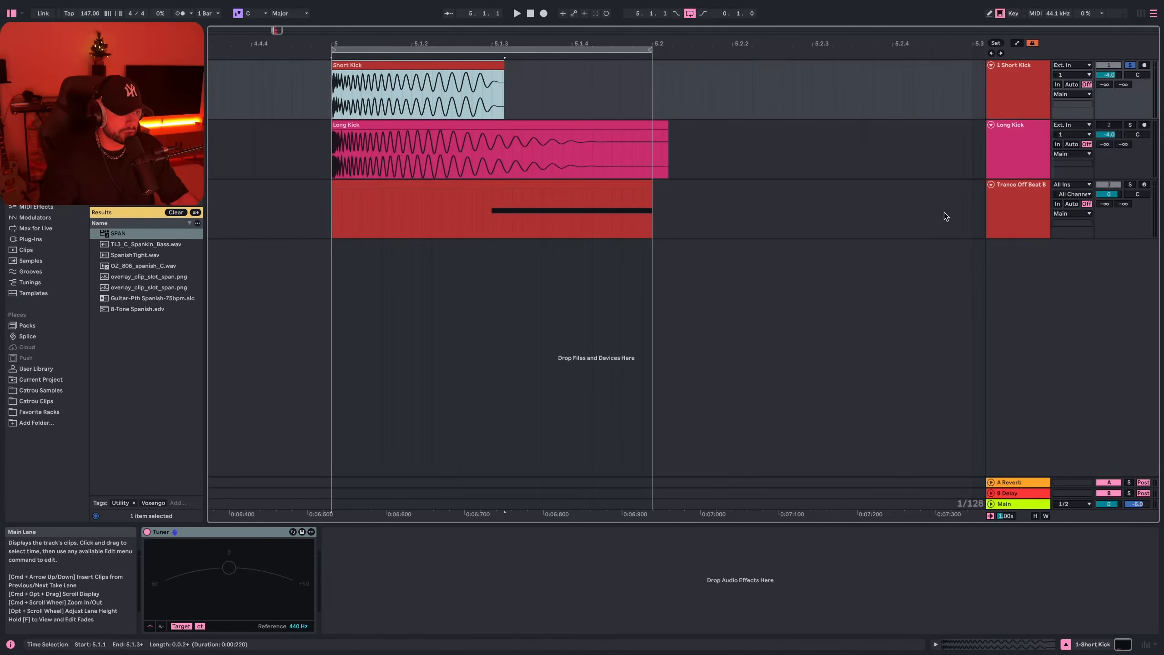
Solo the Trance Off Beat Bassline track together with the Short Kick and start loop playback
left_click(1032, 210)
key("s")
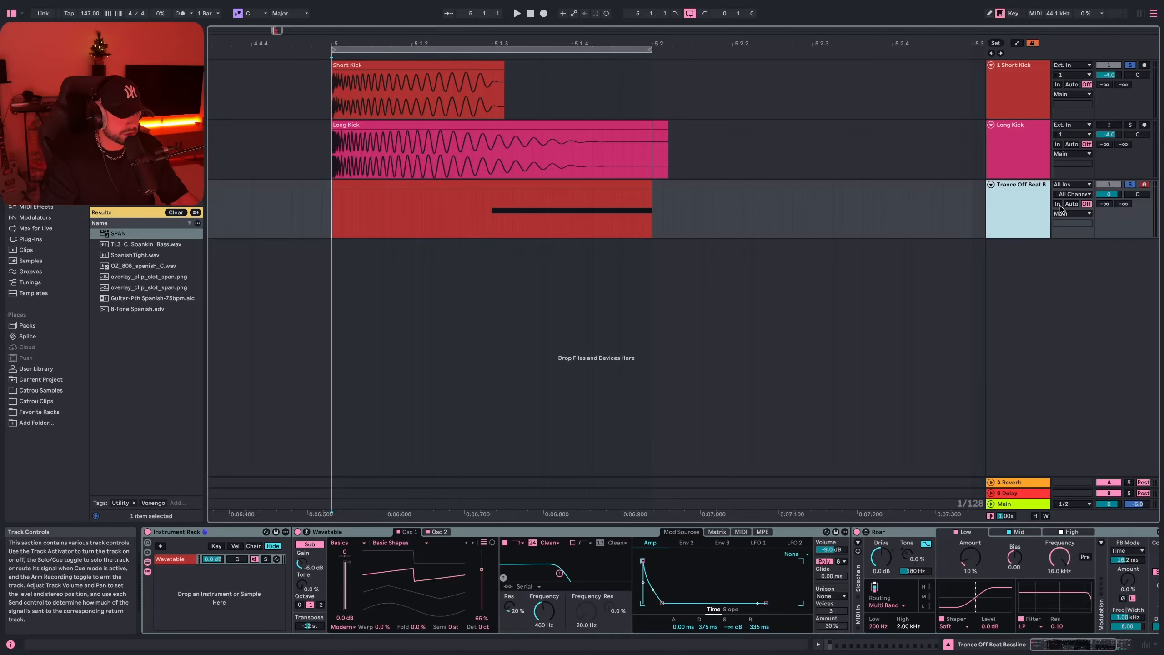
key("space")
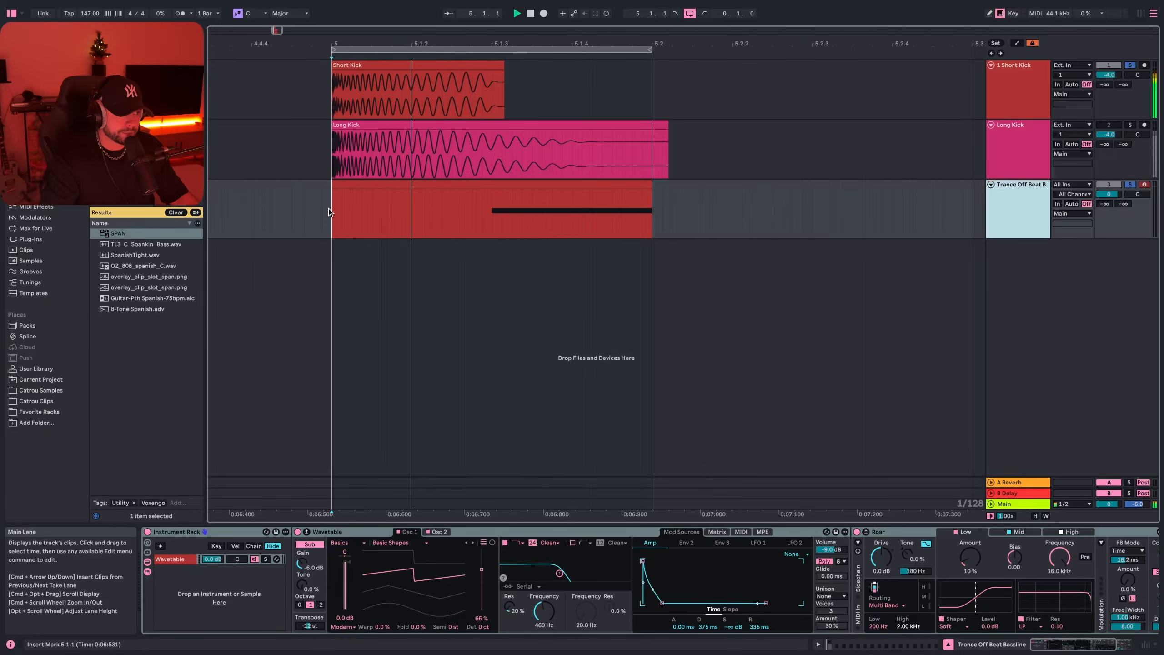
Open the off-beat bassline clip in the note editor, select its B1 note, and restart the loop
left_click(560, 179)
double_click(560, 179)
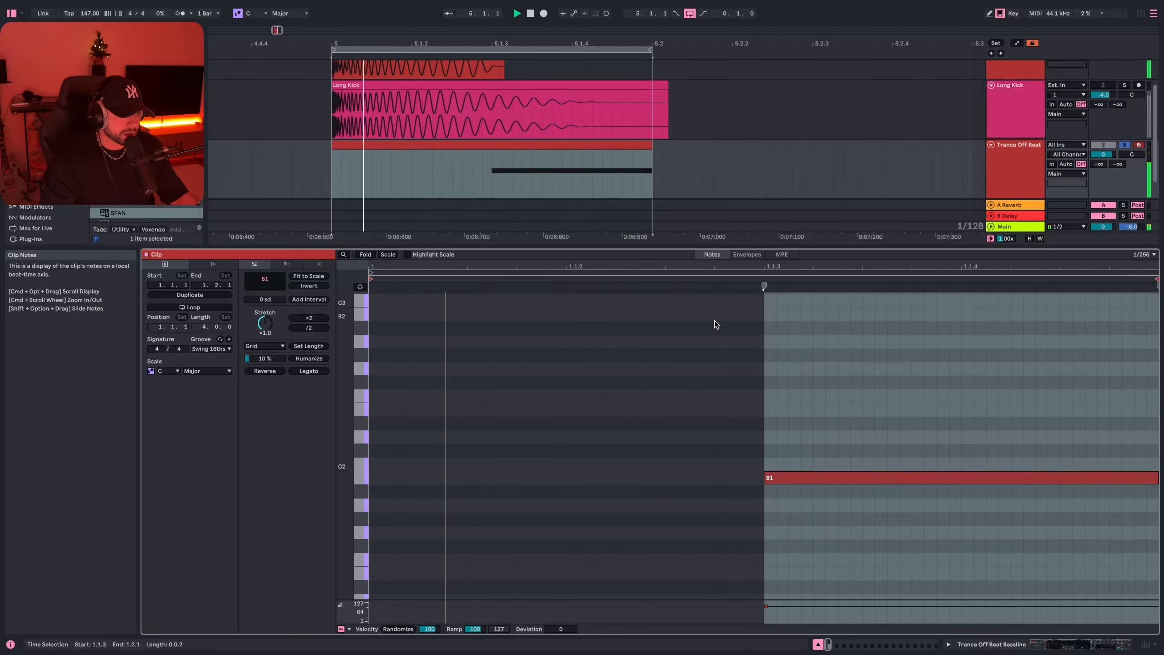
left_click(780, 478)
key("space")
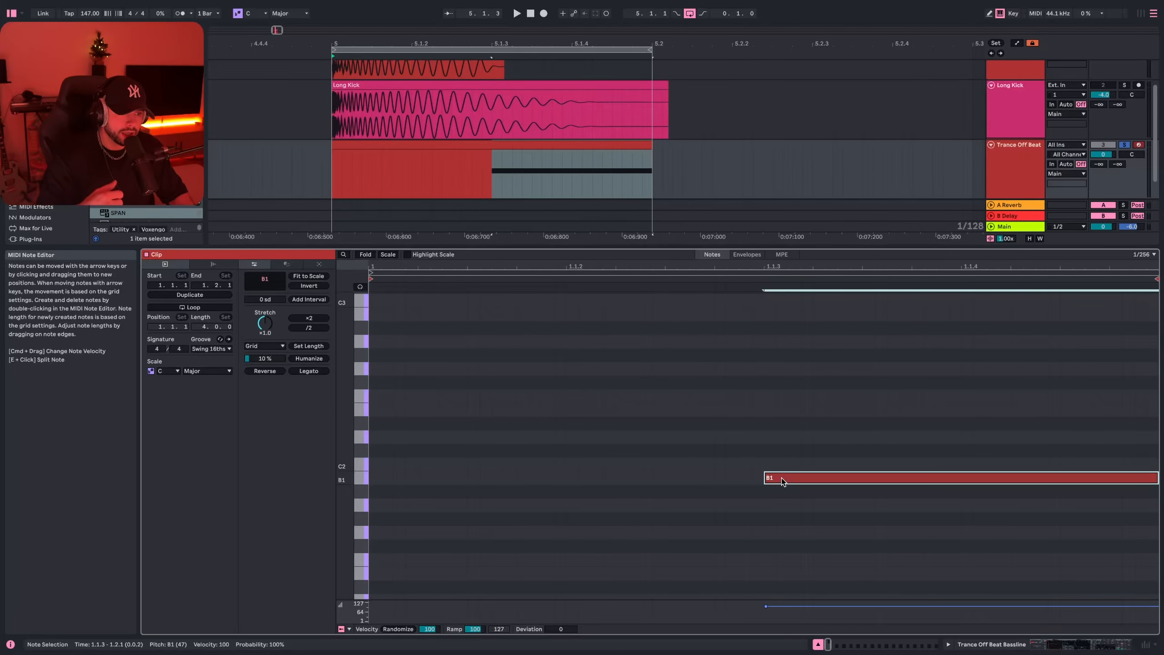
key("space")
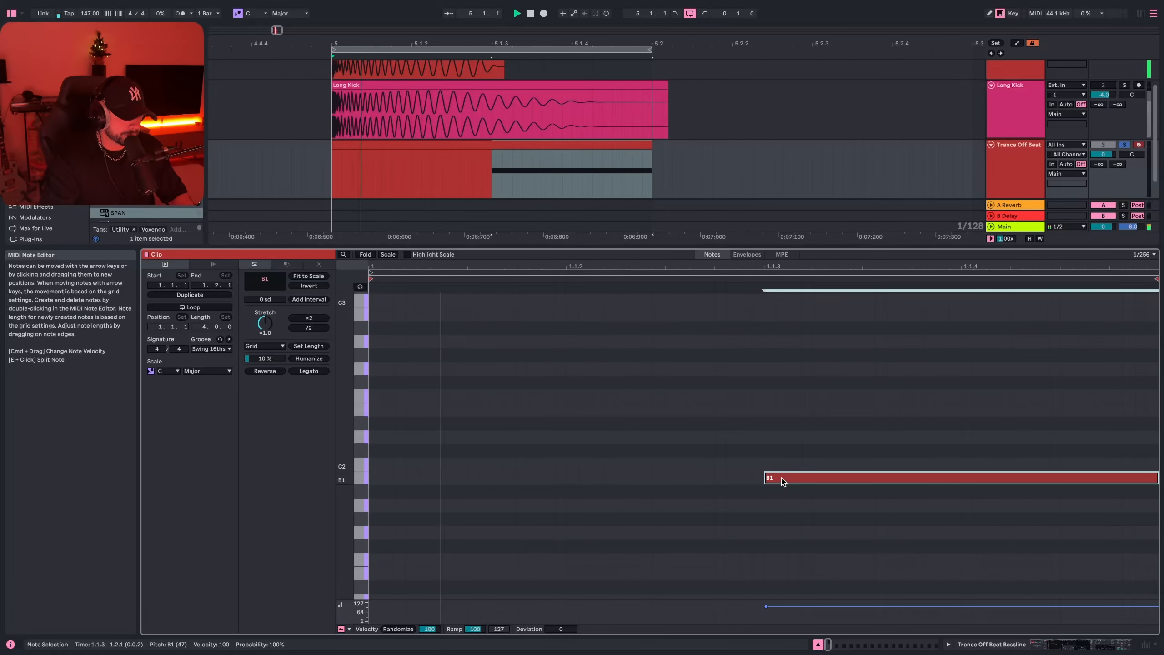
Try the bass note at higher pitches up to D#2 against the Short Kick during loop playback
key("Up")
key("Up")
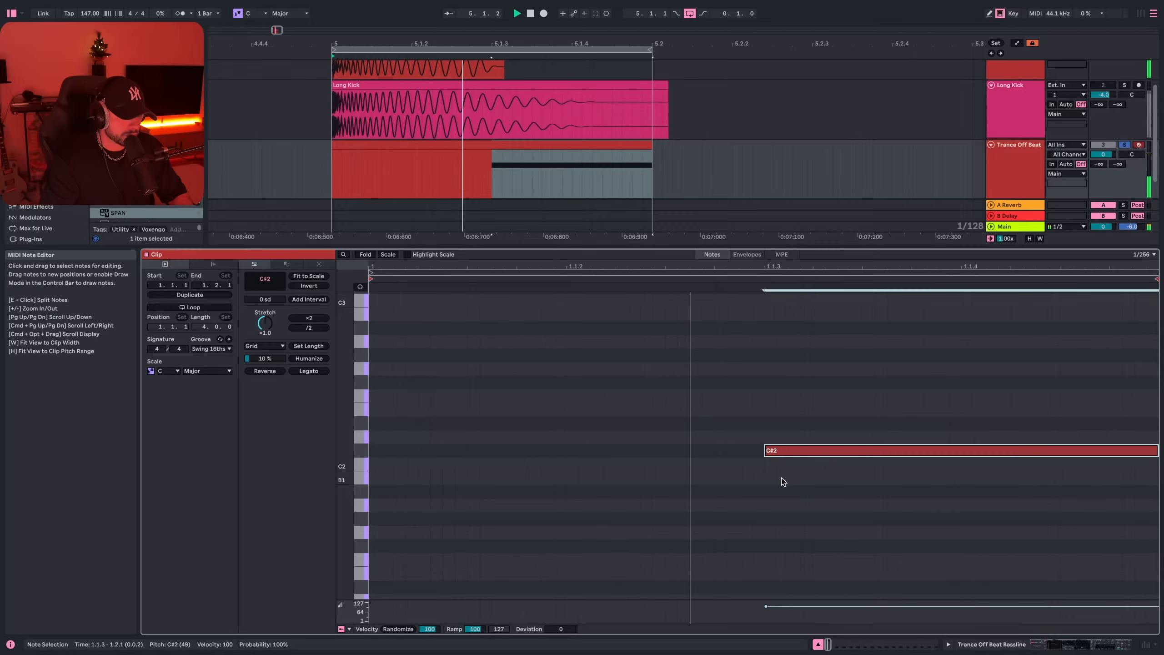
key("Up")
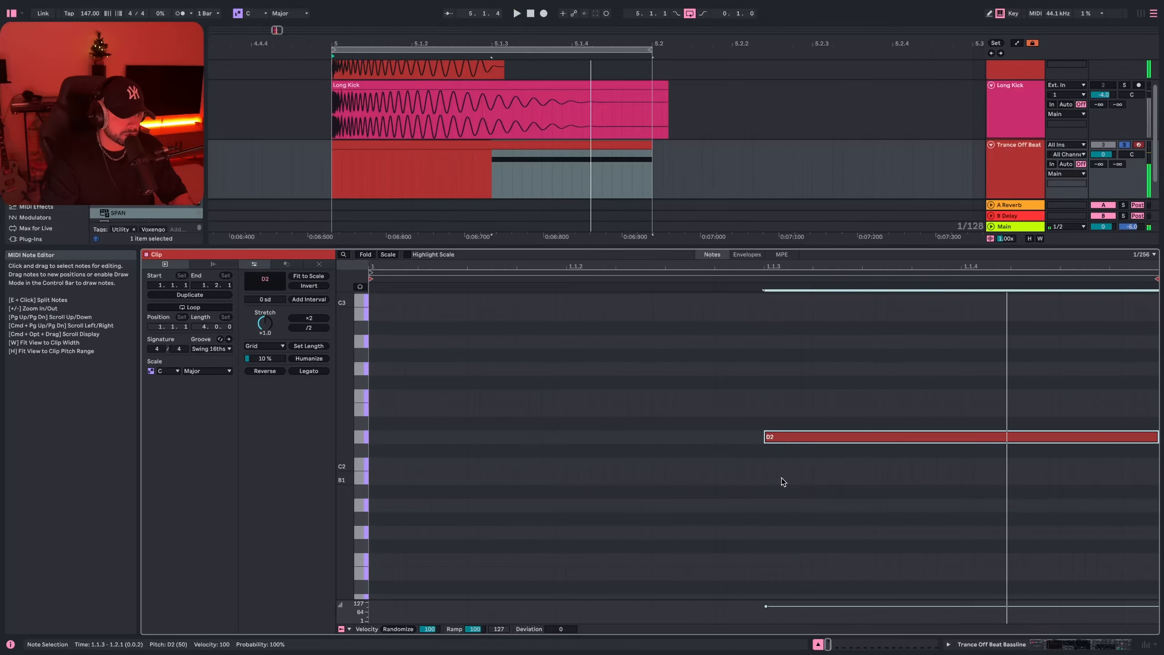
key("Up")
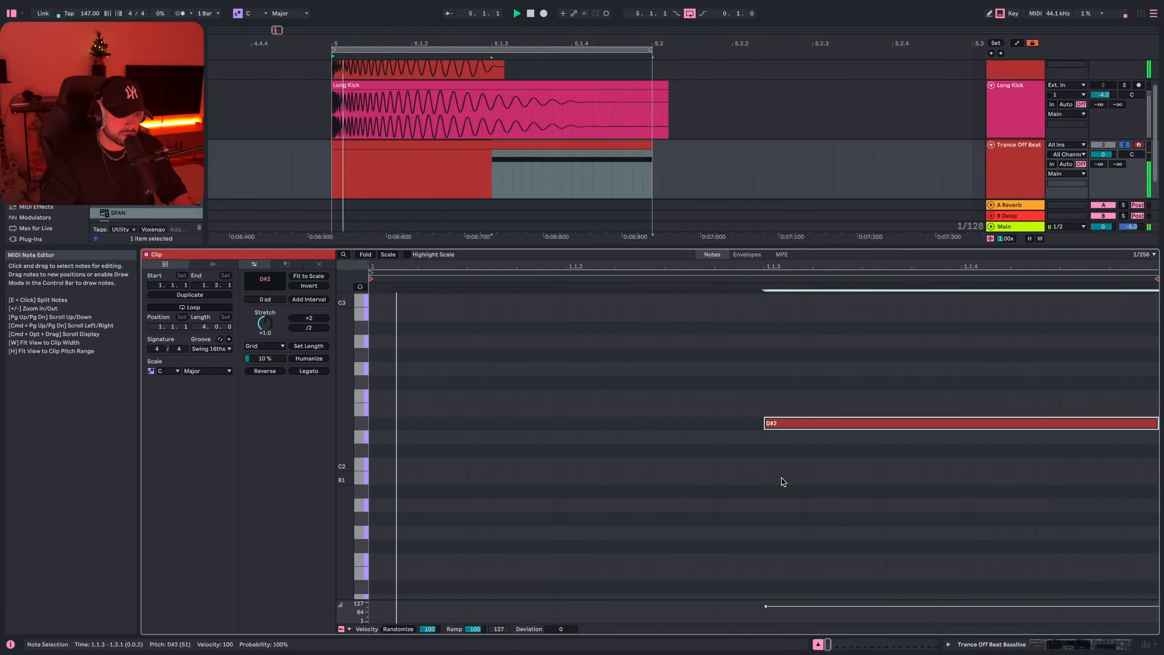
Lower the bass note to G1 during playback and return to the bassline track's device view
key("Down")
key("Down")
key("Down")
key("Down")
key("Down")
key("Down")
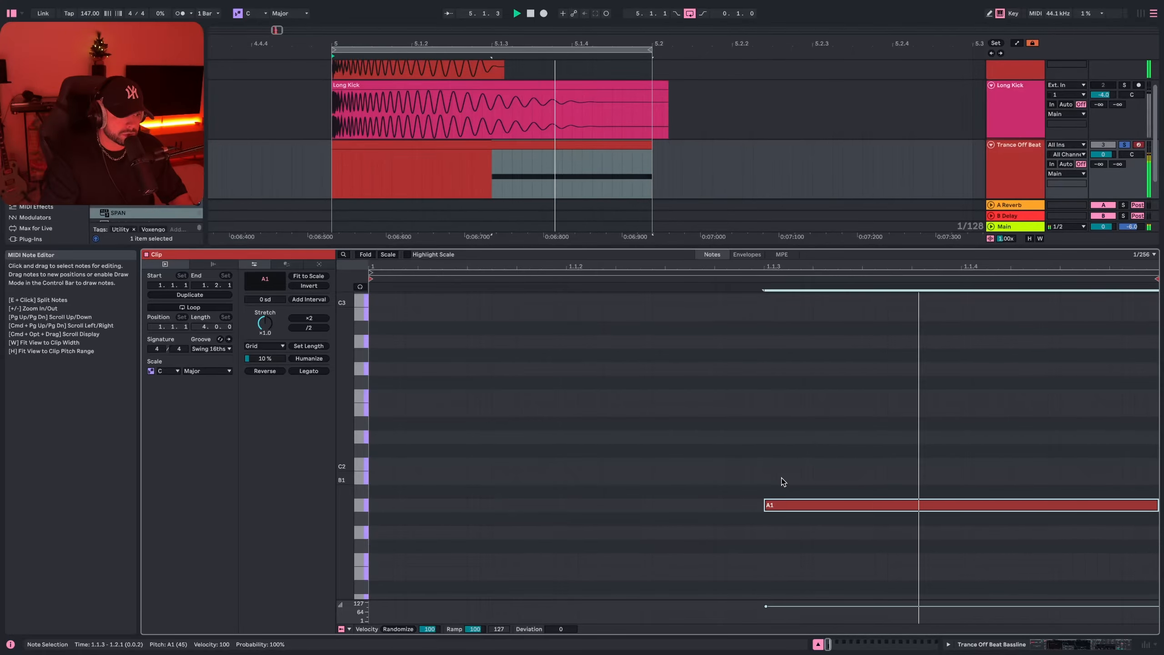
key("Down")
key("Down")
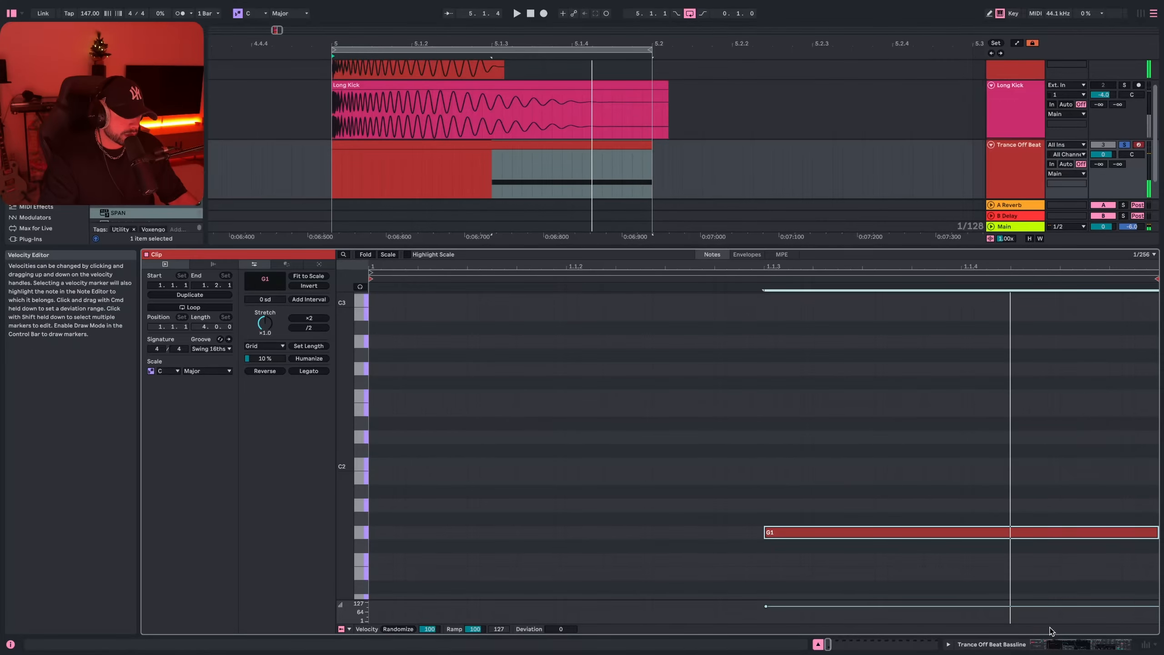
key("shift+Tab")
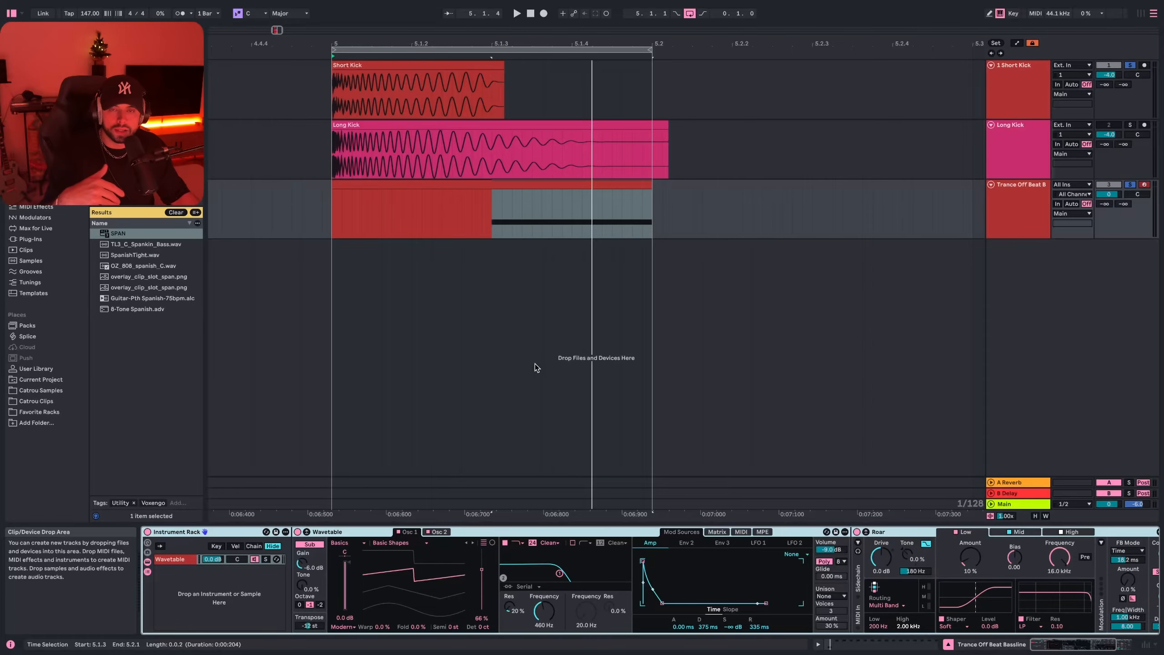
Show the Short Kick track's Tuner and play the loop to check the kick's pitch
left_click(502, 95)
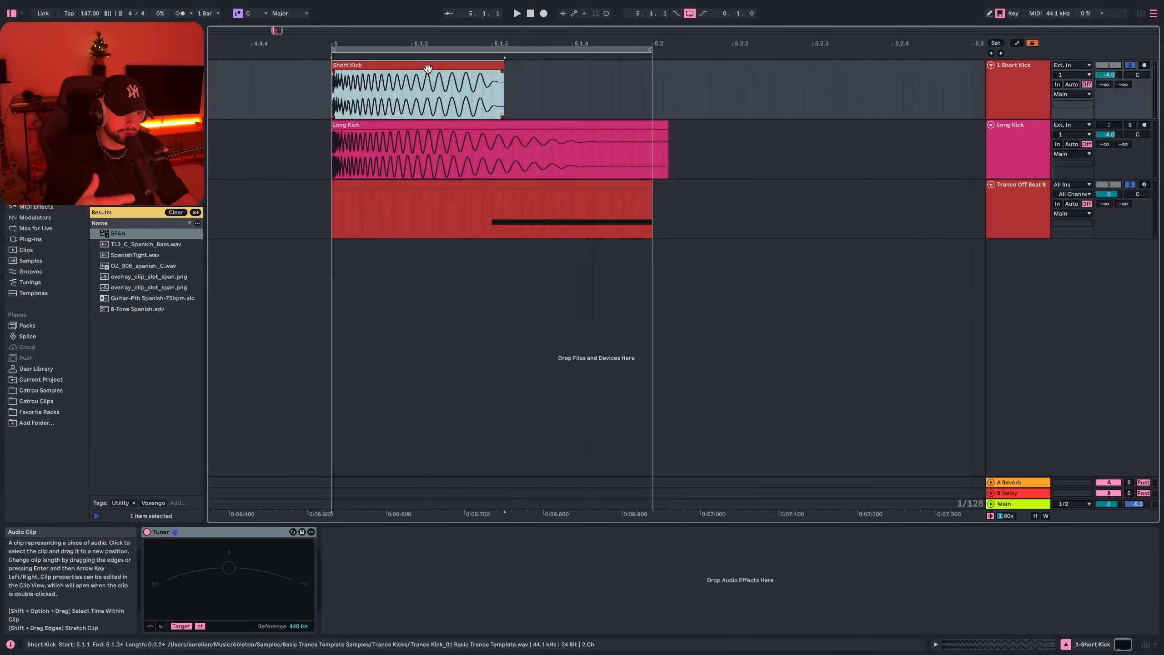
left_click(218, 533)
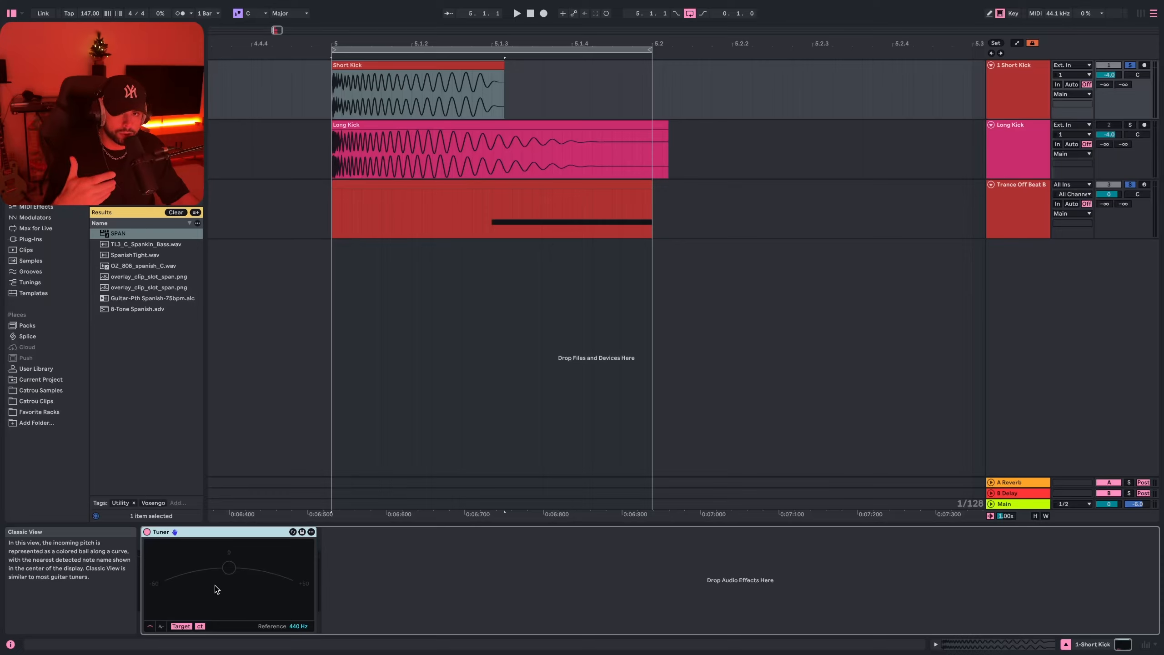
left_click(1022, 73)
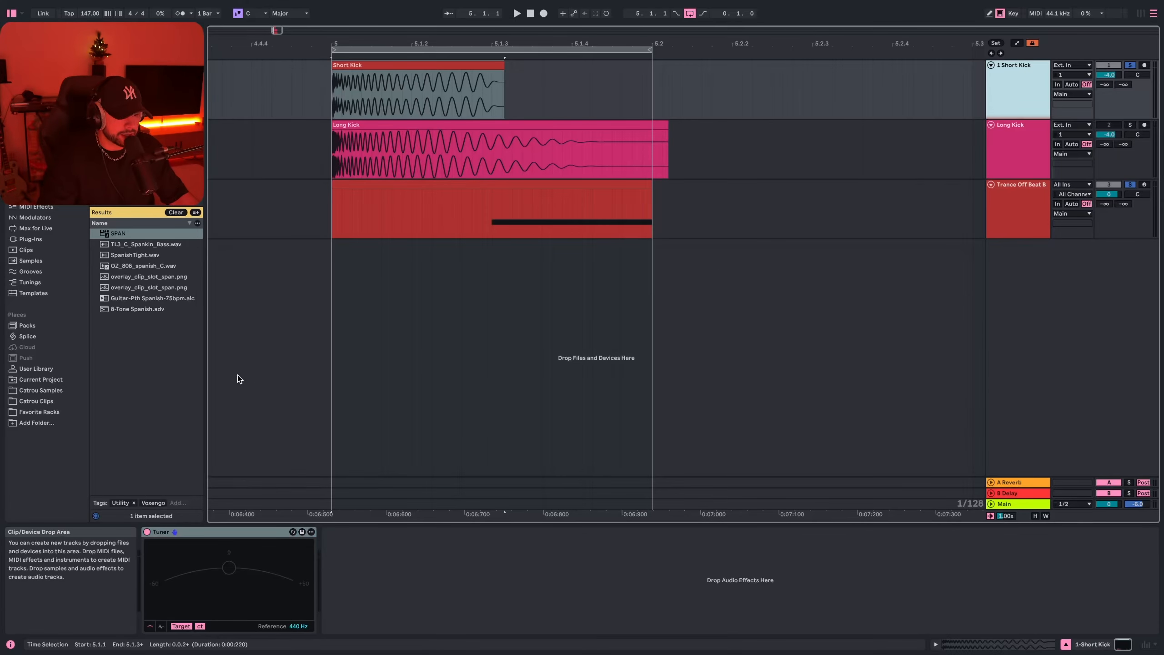
key("space")
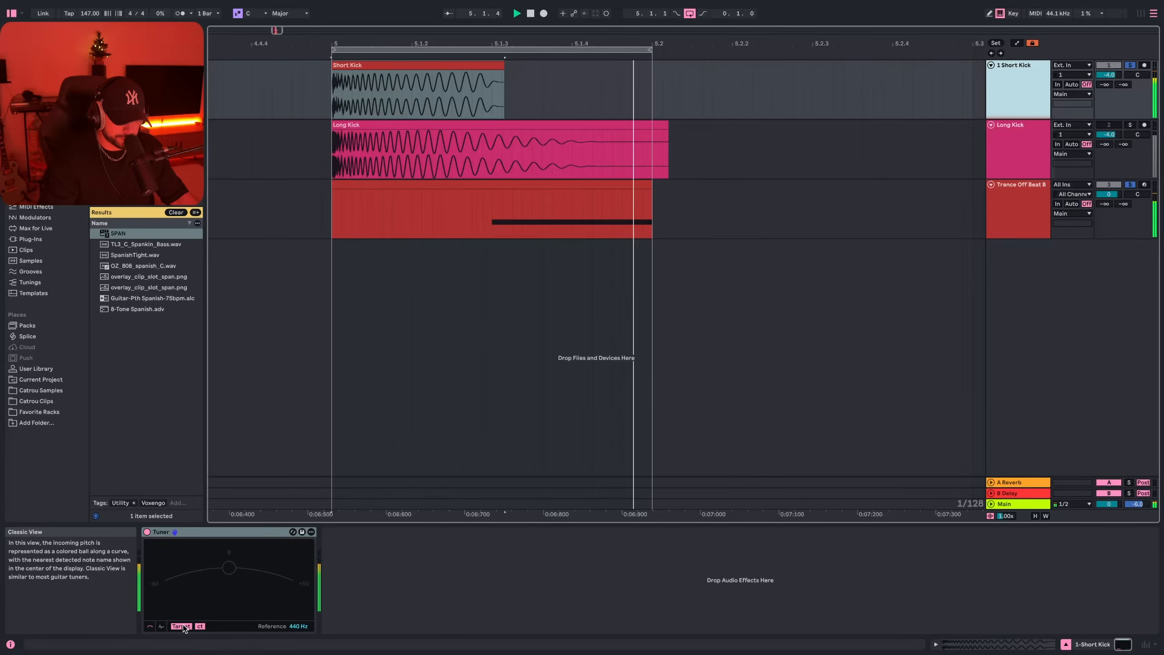
key("space")
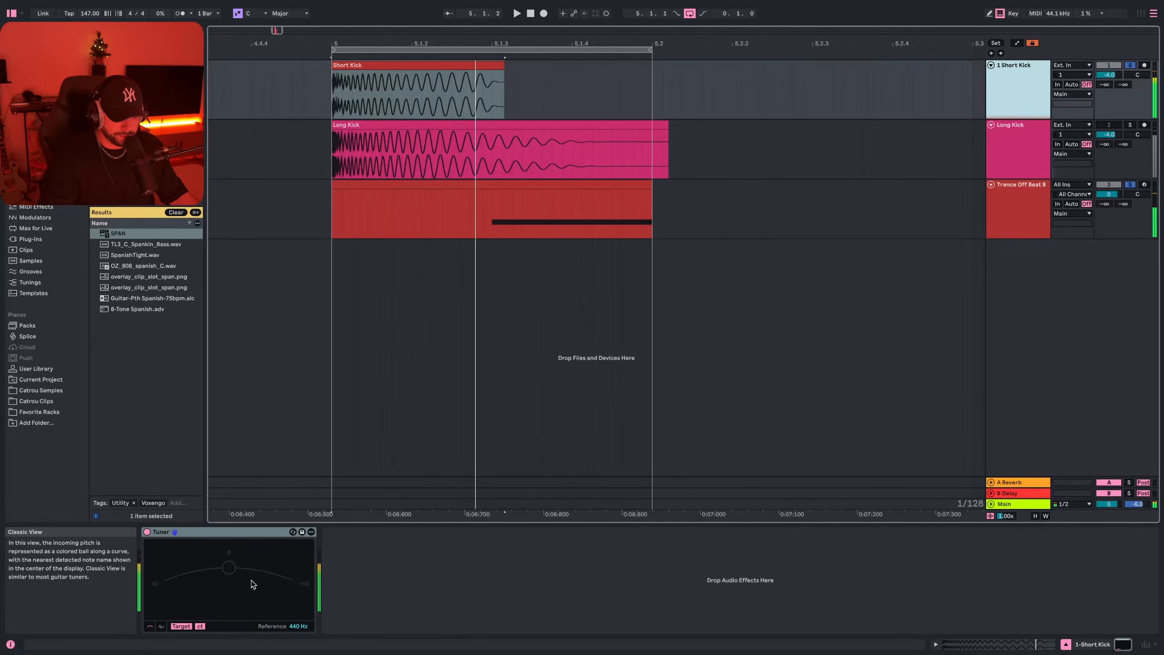
left_click(267, 541)
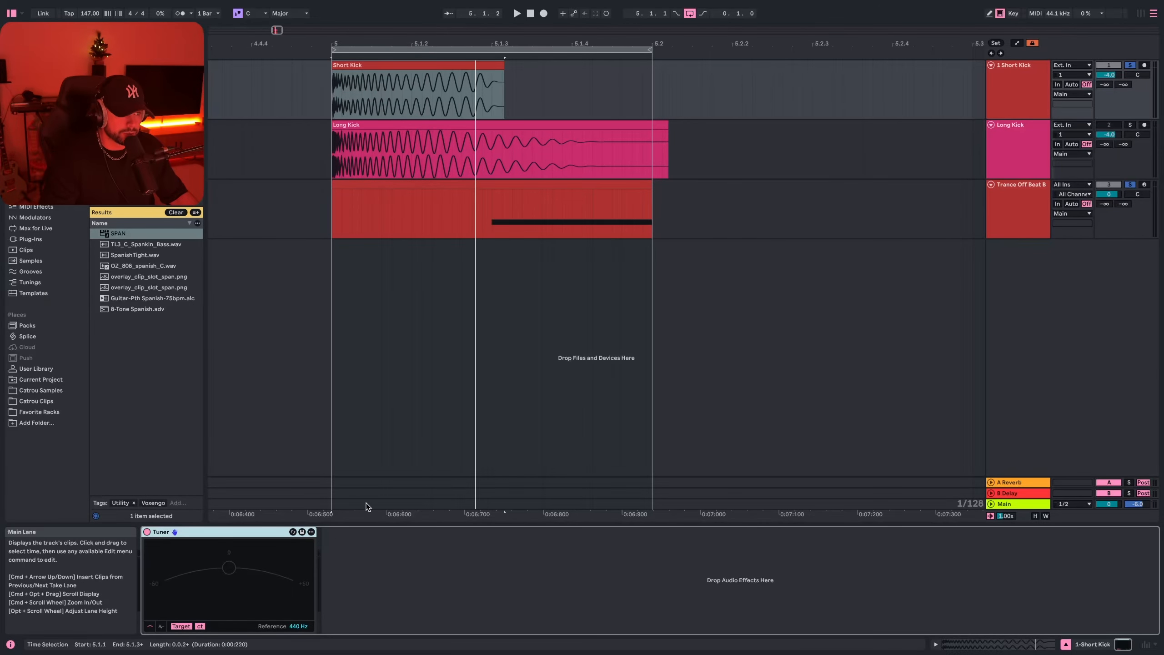
Solo the Long Kick track and play its clip to check the pitch in the Tuner
left_click(986, 151)
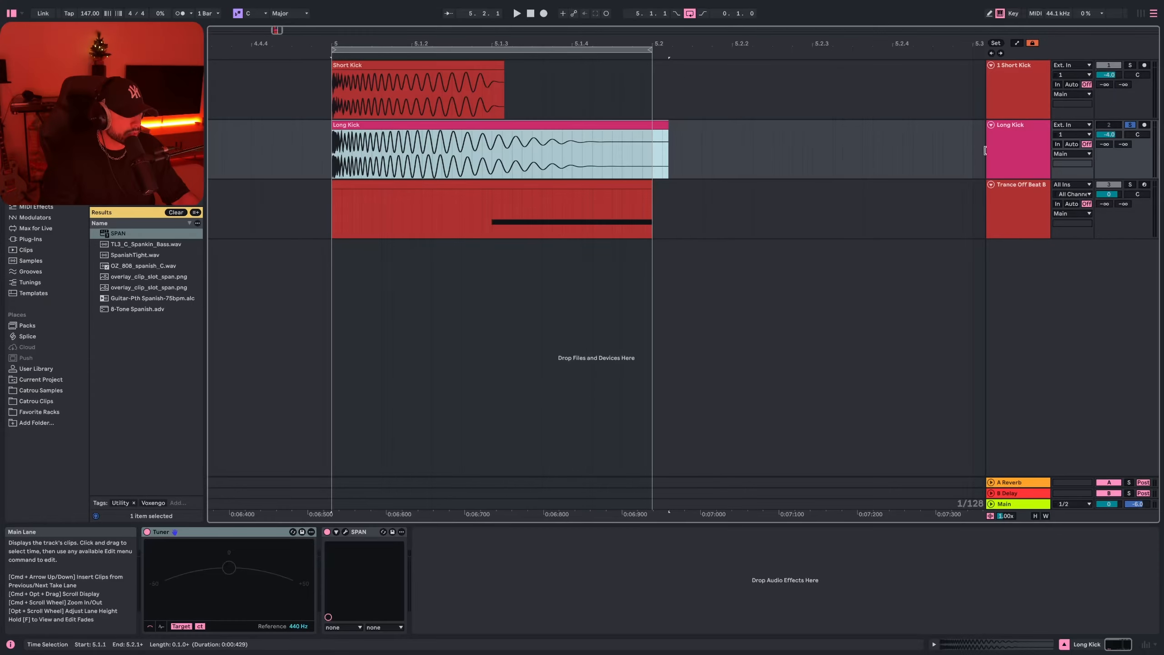
left_click(457, 129)
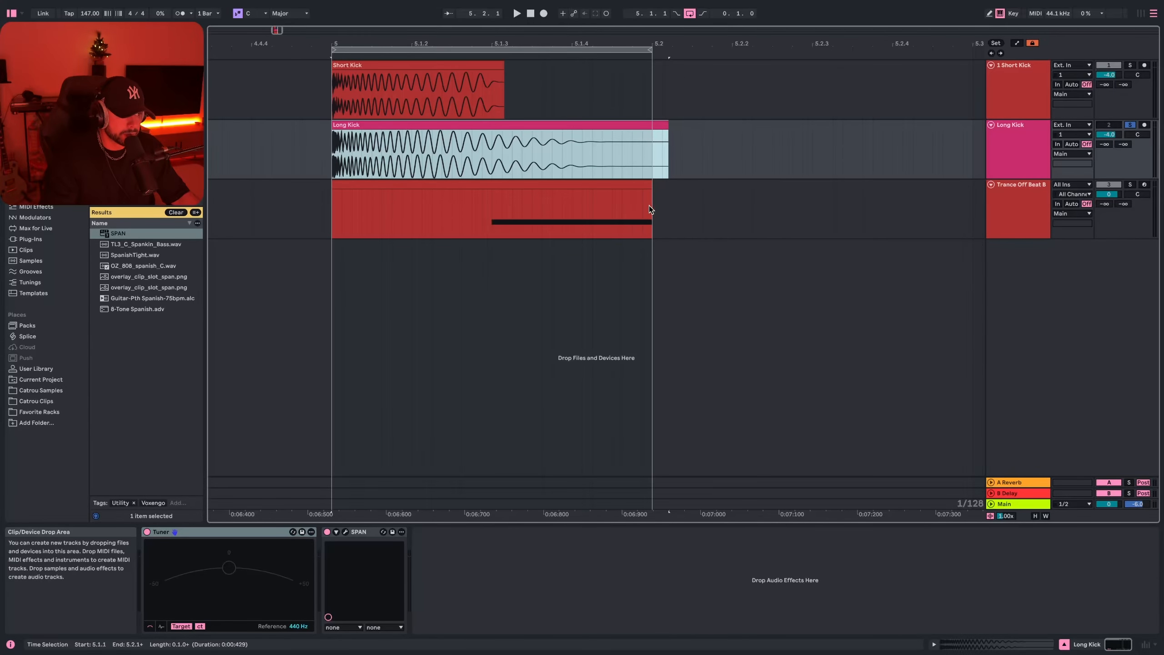
key("space")
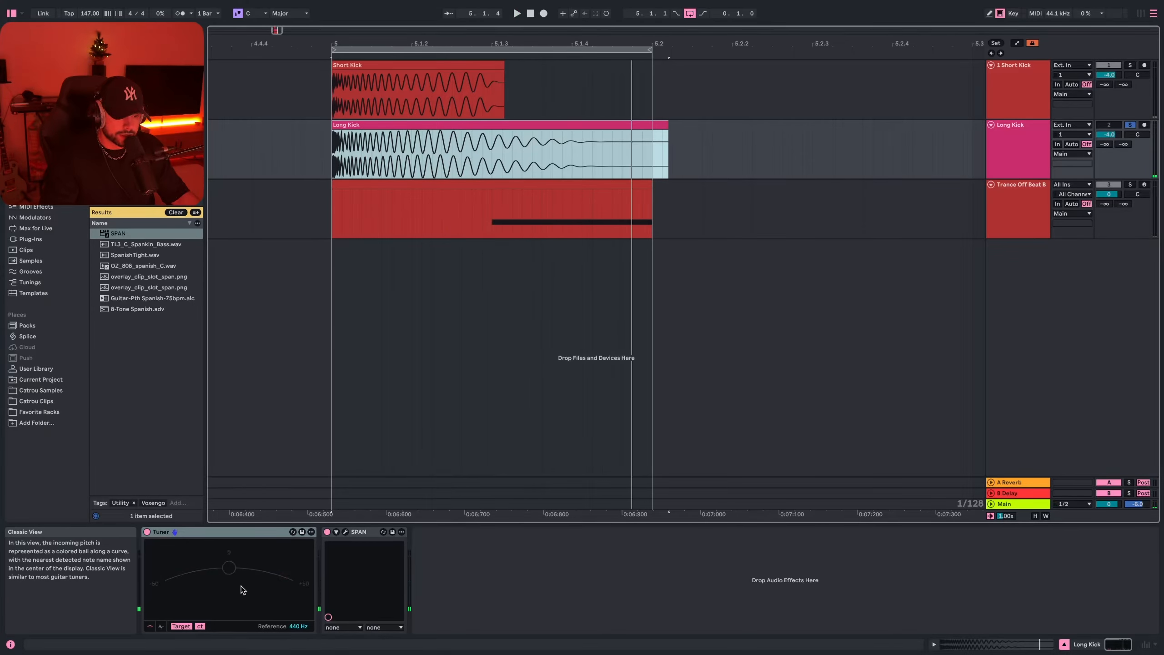
Mark the Long Kick's body after the initial transient, and trim the end of the clip to 5.2.1
left_click(402, 156)
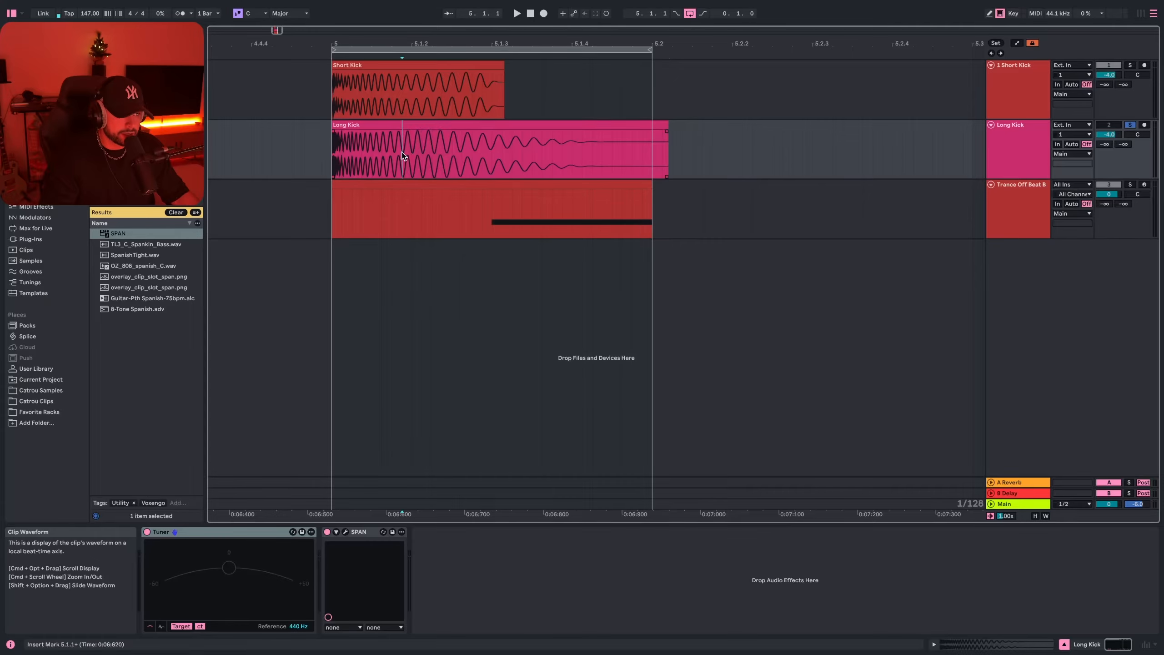
left_click_drag(403, 156, 342, 149)
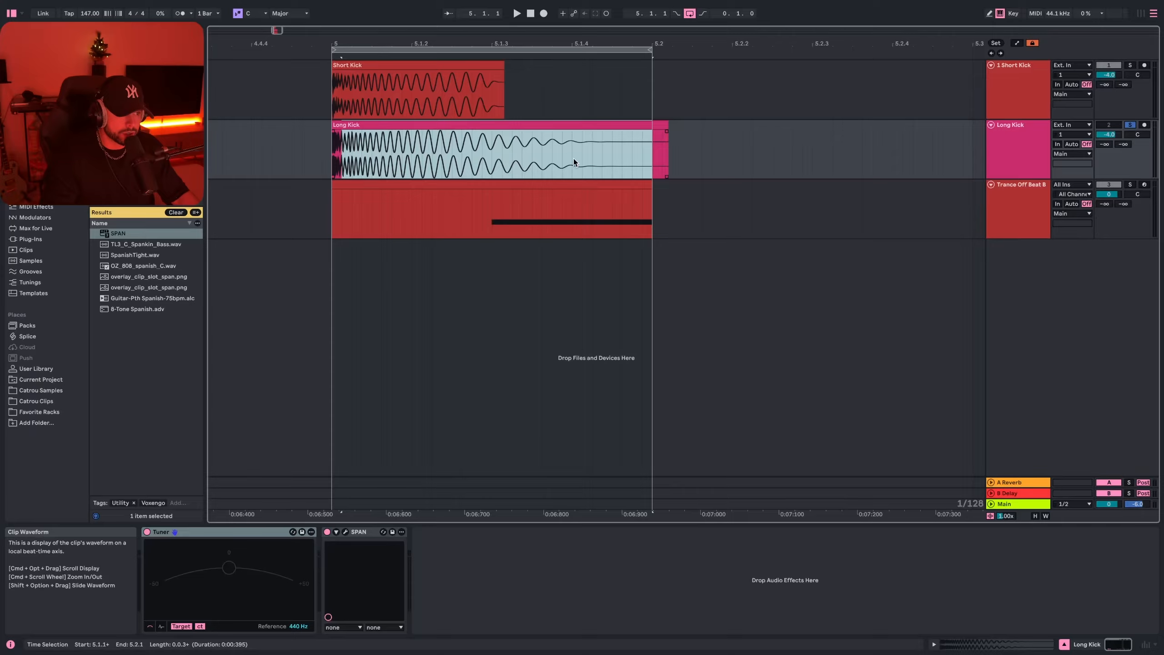
left_click(352, 161)
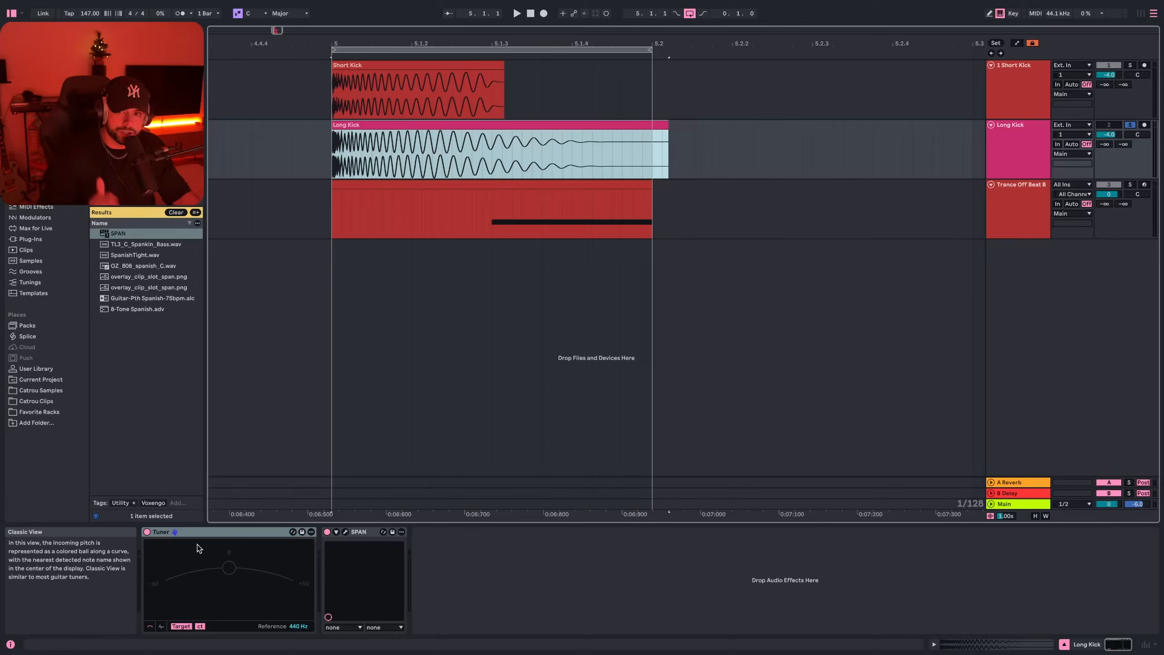
left_click(328, 156)
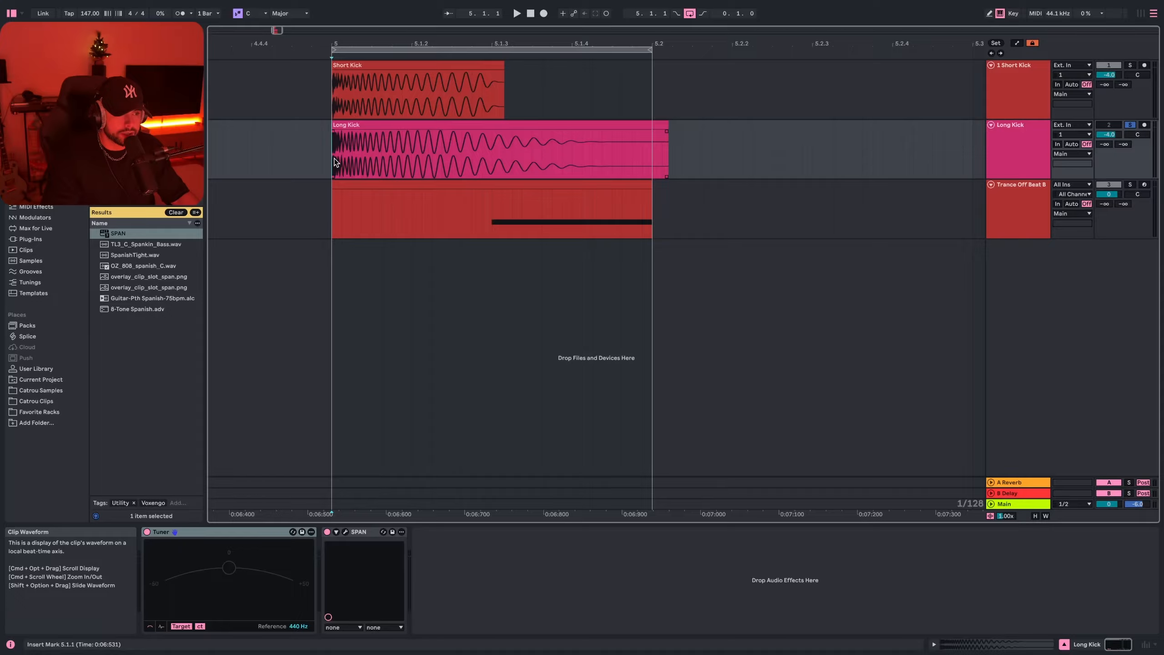
key("super+z")
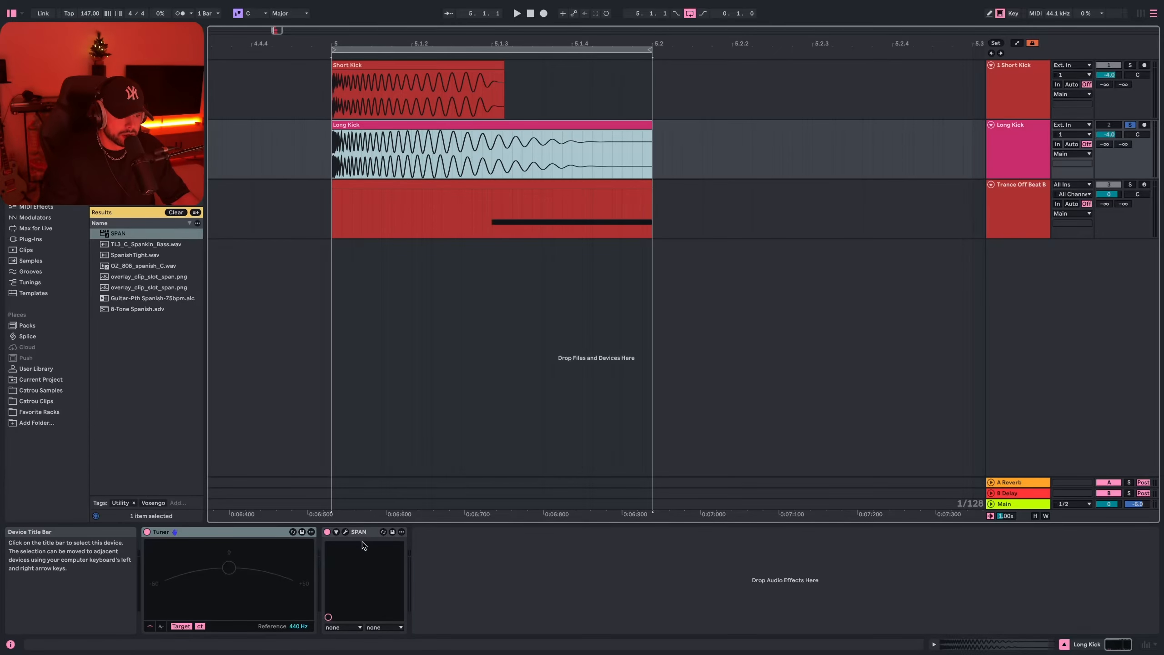
Open SPAN on the Long Kick track and play the clip to read the frequency and note of its low-end peak
left_click(341, 533)
left_click(345, 532)
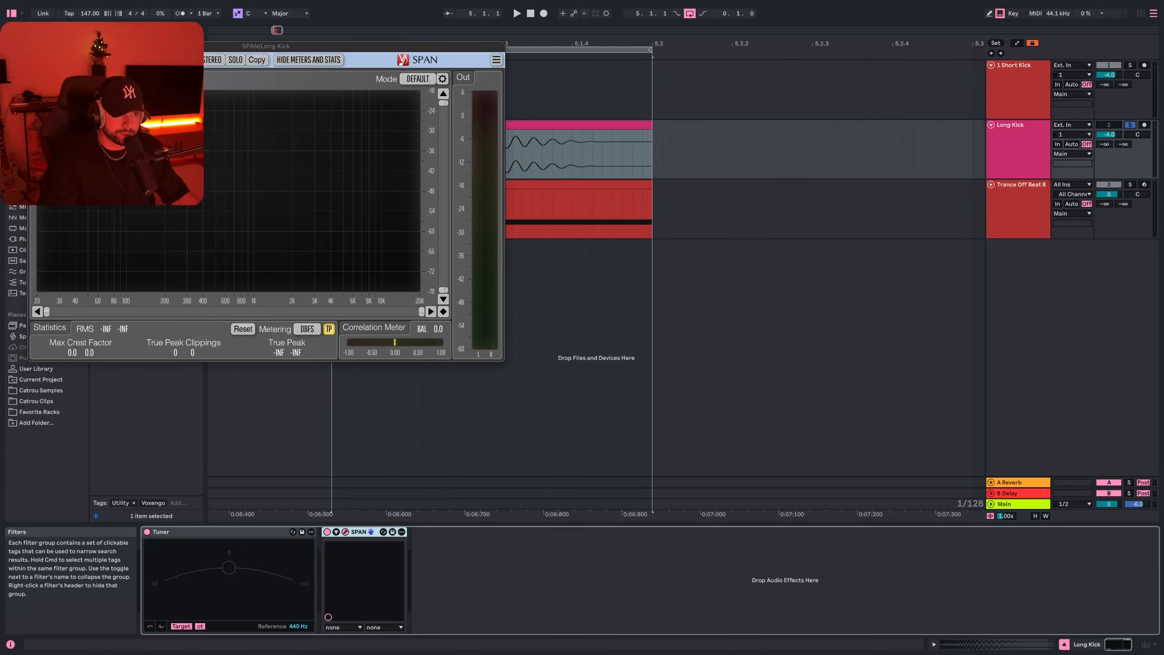
left_click_drag(180, 46, 498, 144)
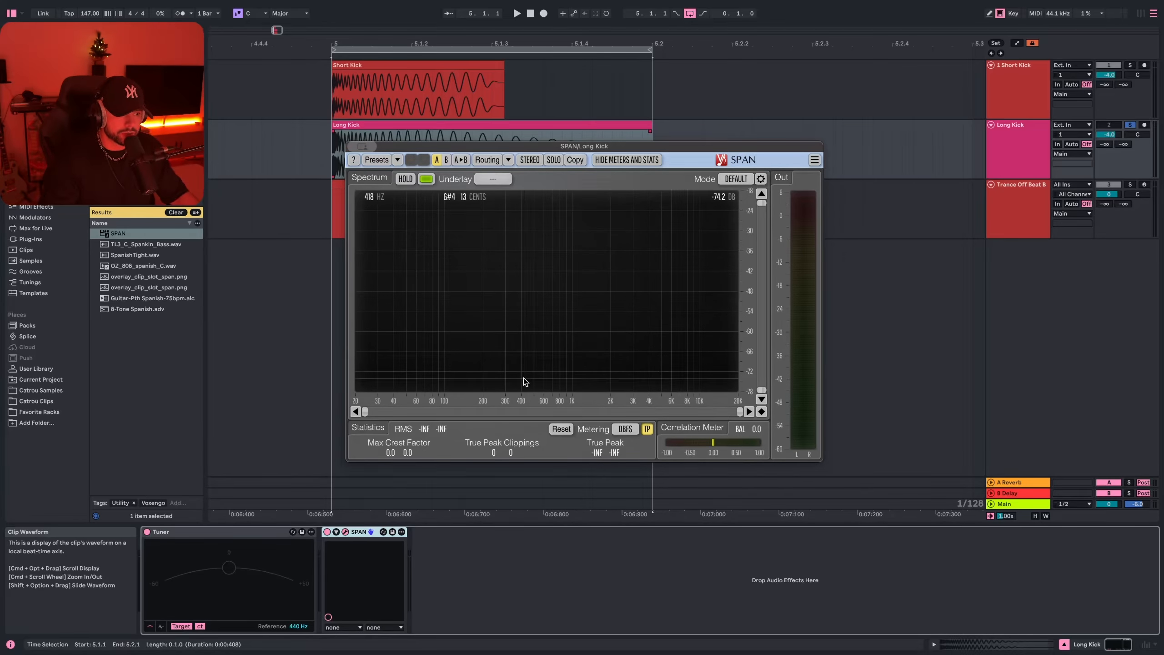
key("space")
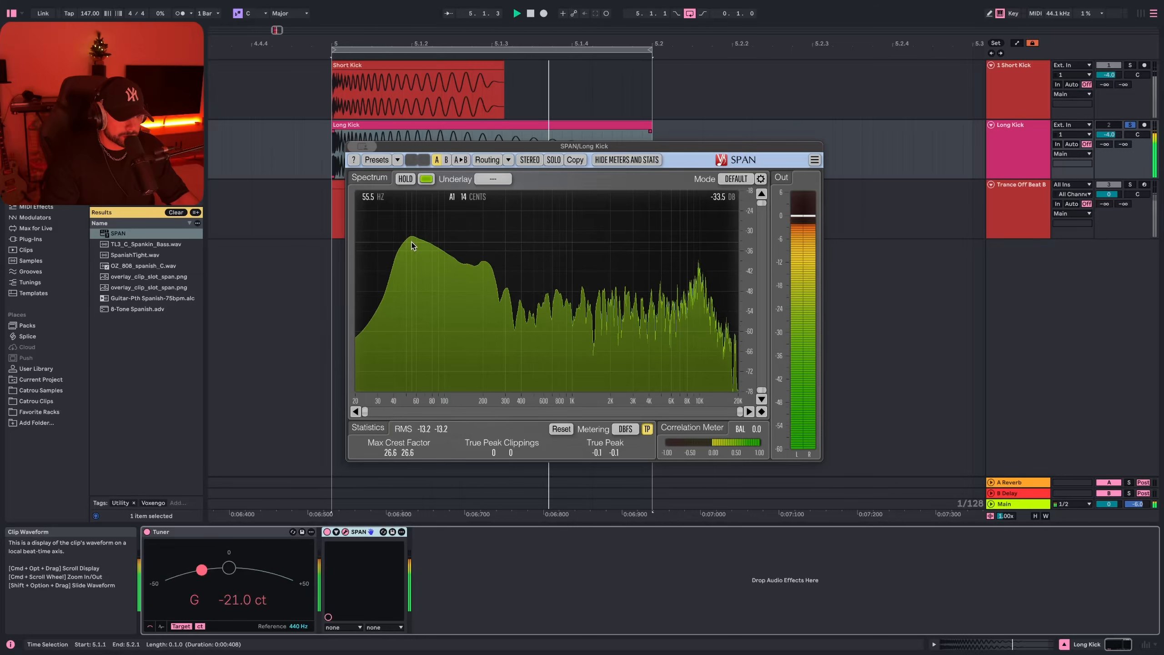
key("space")
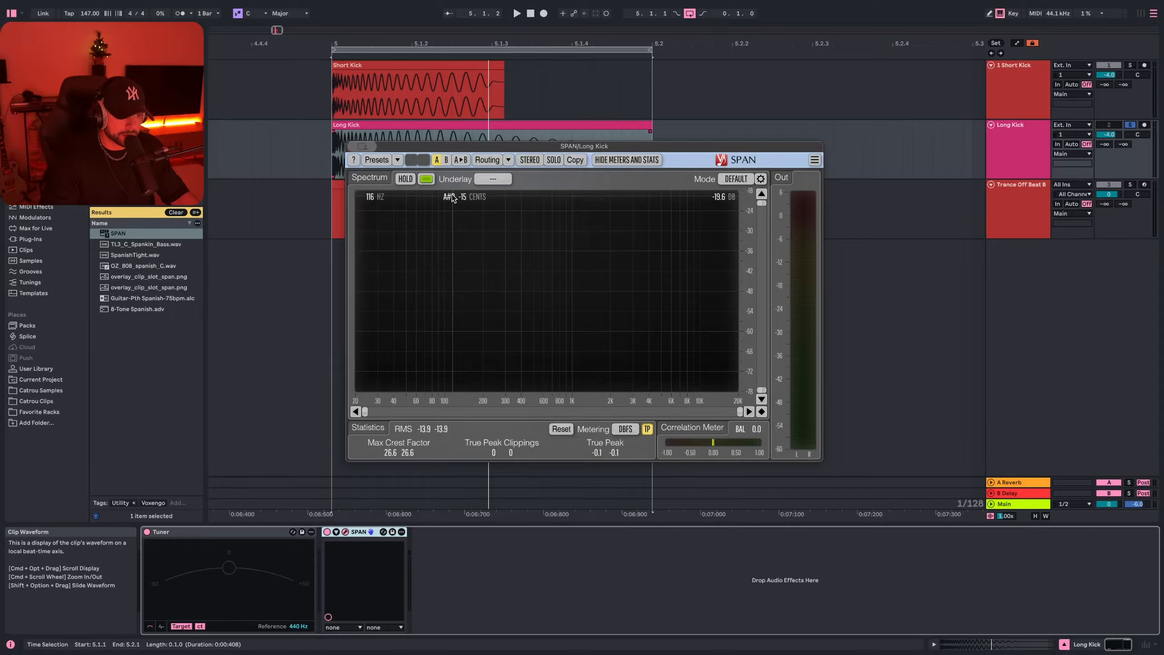
key("space")
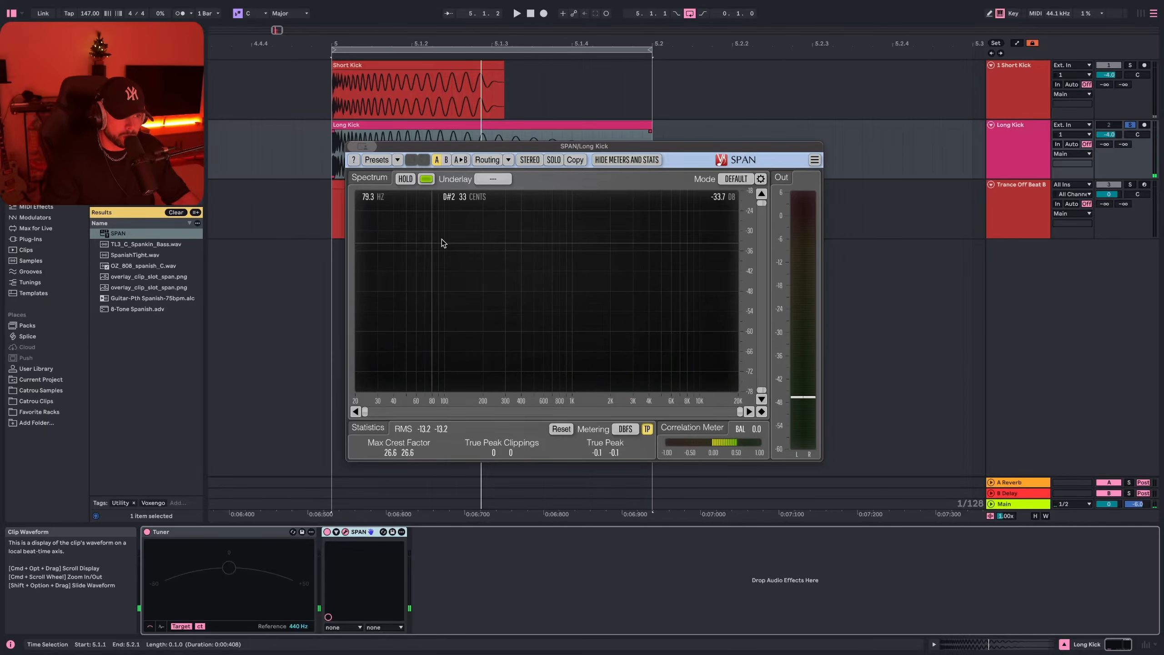
Close SPAN and play the Long Kick together with the soloed Trance Off Beat Bassline to hear how they overlap
left_click(334, 156)
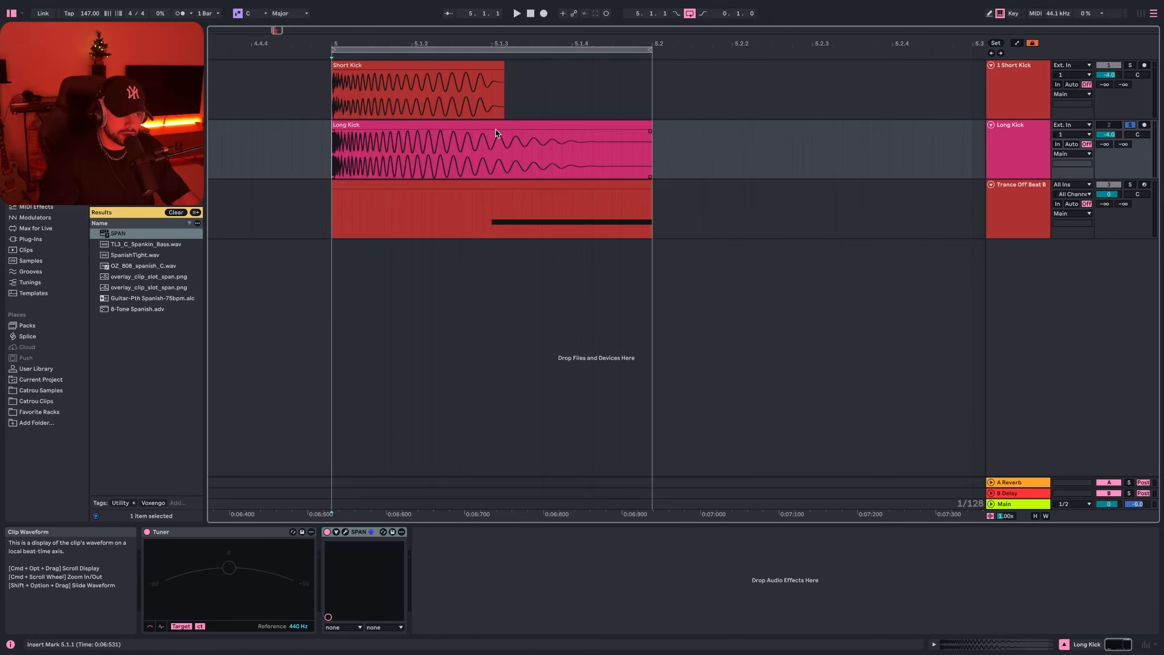
key("Down")
key("space")
left_click(513, 185)
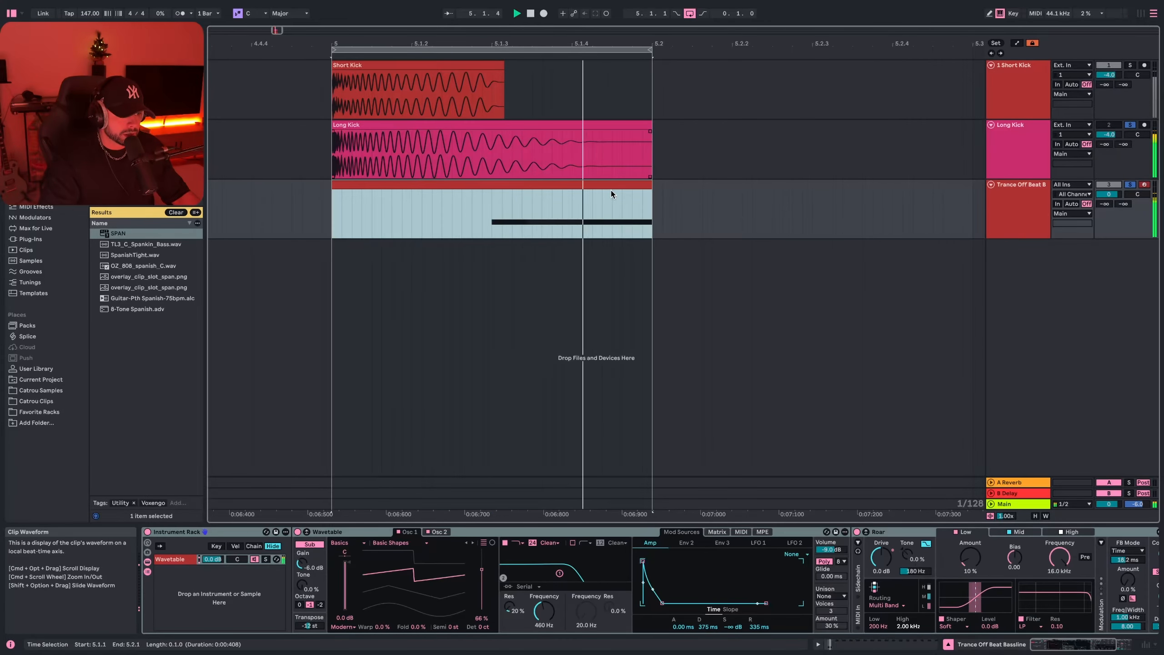
key("space")
Mark the Long Kick's tail that overlaps the bass note, and trim the end of the clip to just after 5.1.3
left_click(482, 152)
left_click_drag(484, 149, 582, 152)
left_click(493, 151)
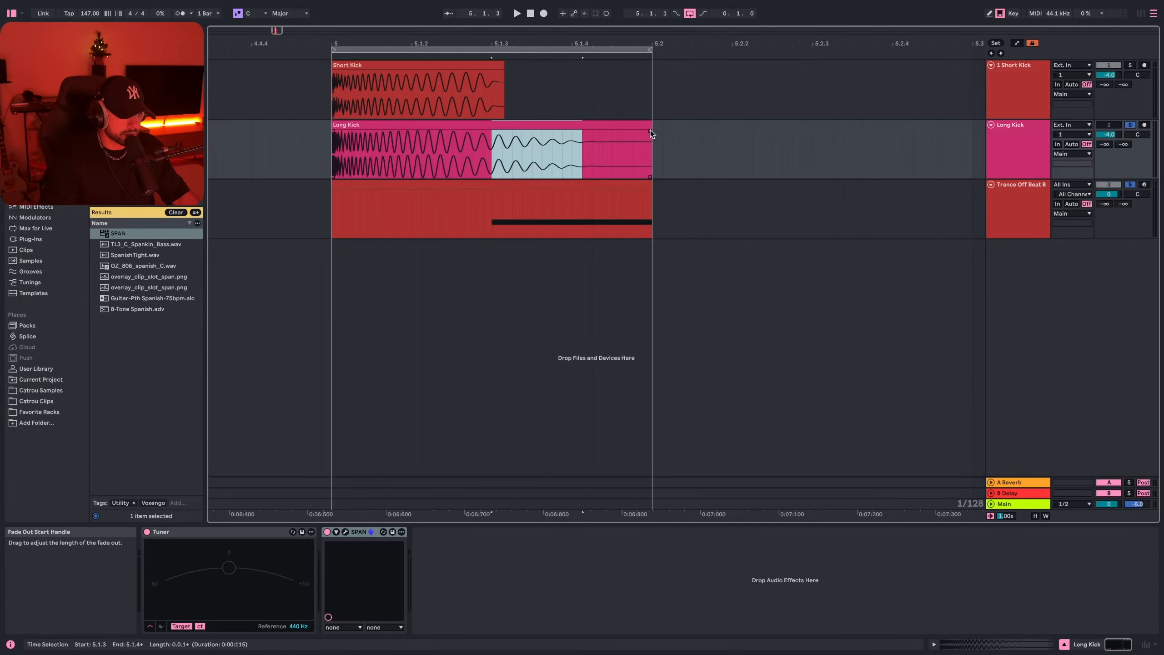
left_click(660, 133)
left_click_drag(651, 138, 502, 138)
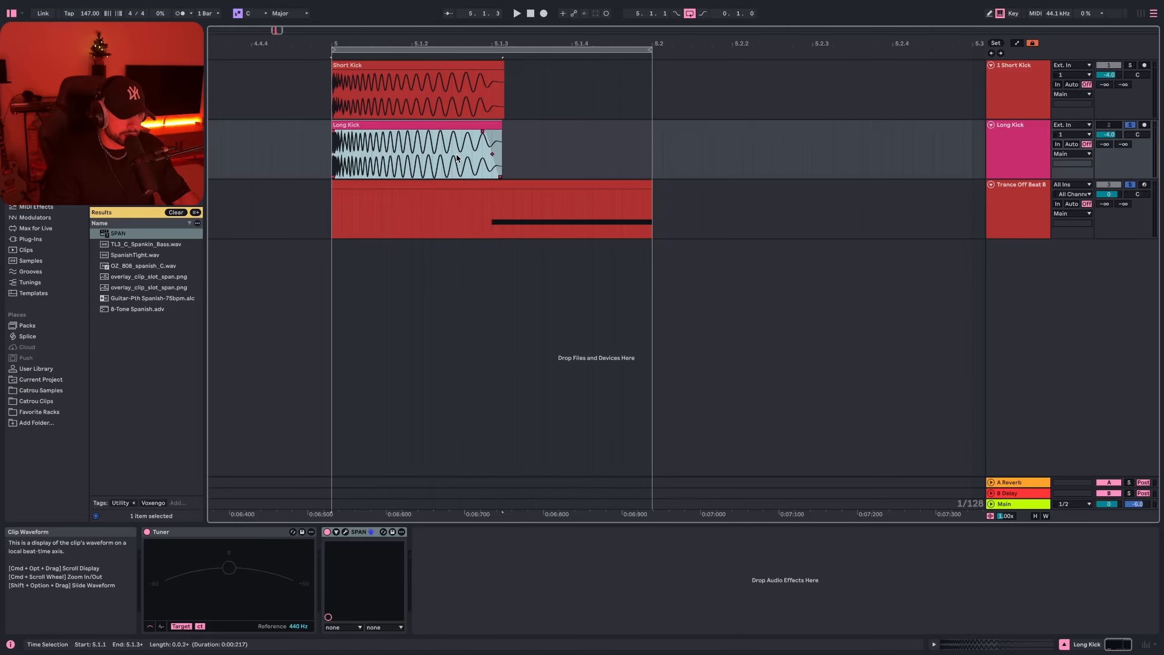
Open the bassline's MIDI clip and transpose its bass note up to B1 while the loop plays
double_click(486, 204)
left_click(778, 537)
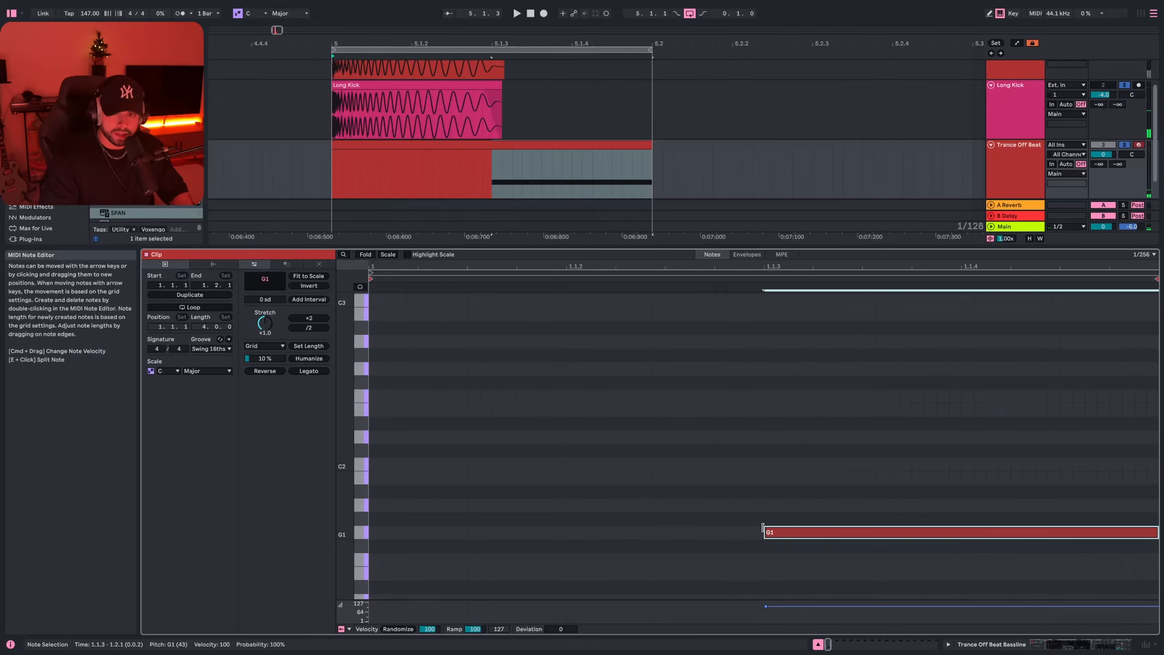
key("space")
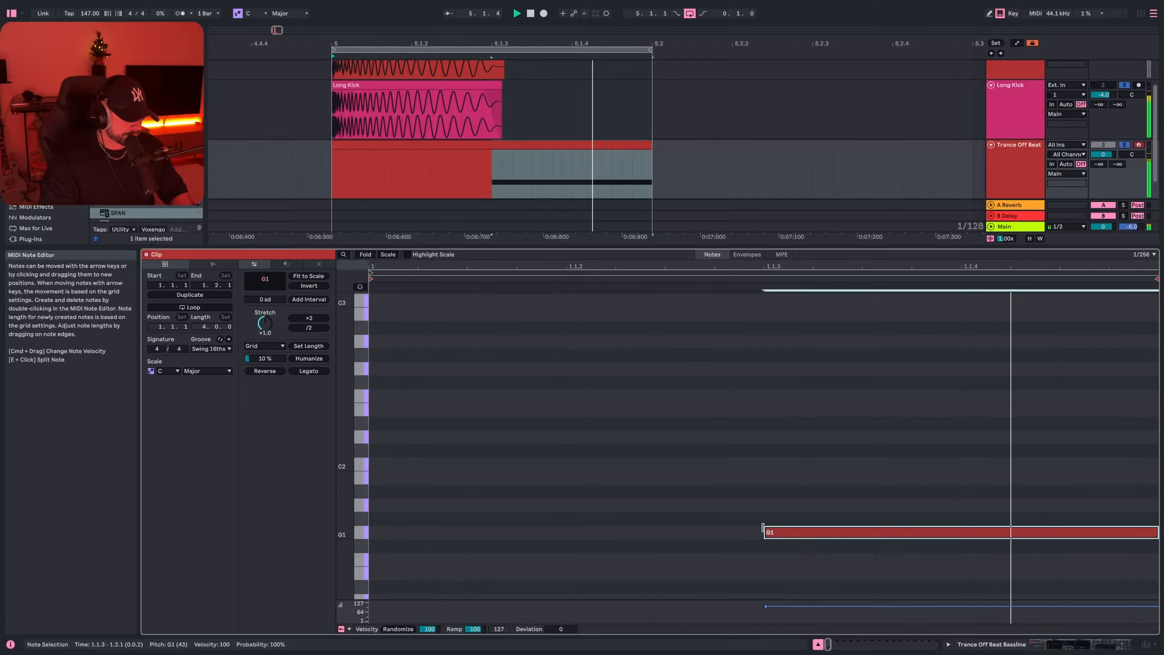
key("Up")
key("Up")
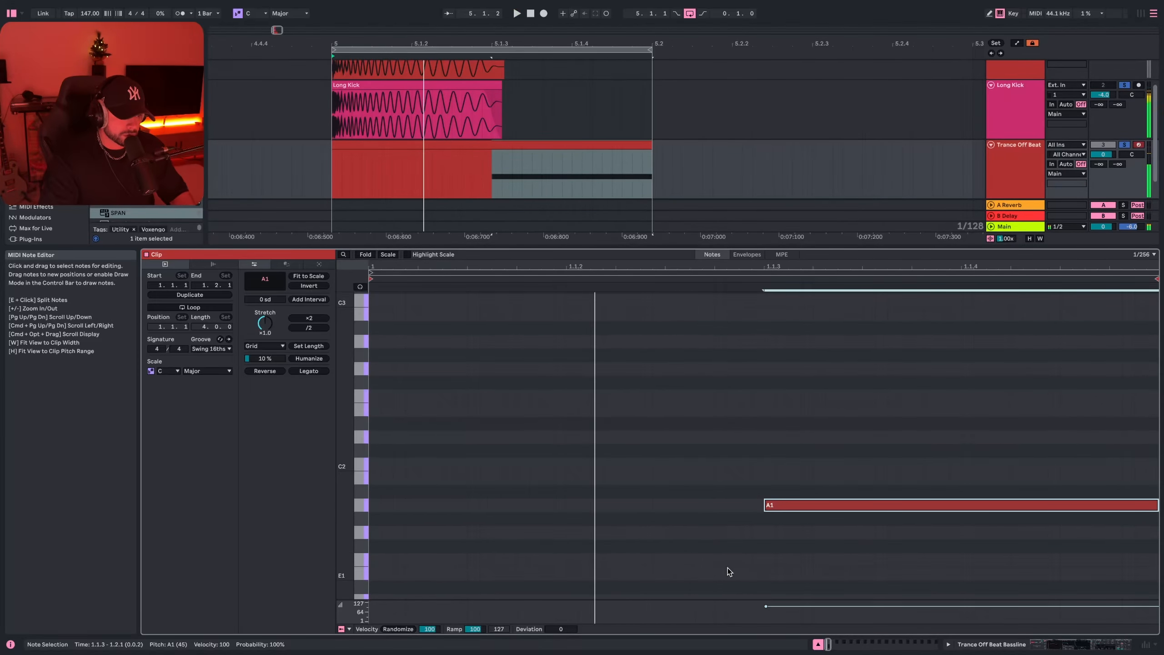
key("Up")
key("Up")
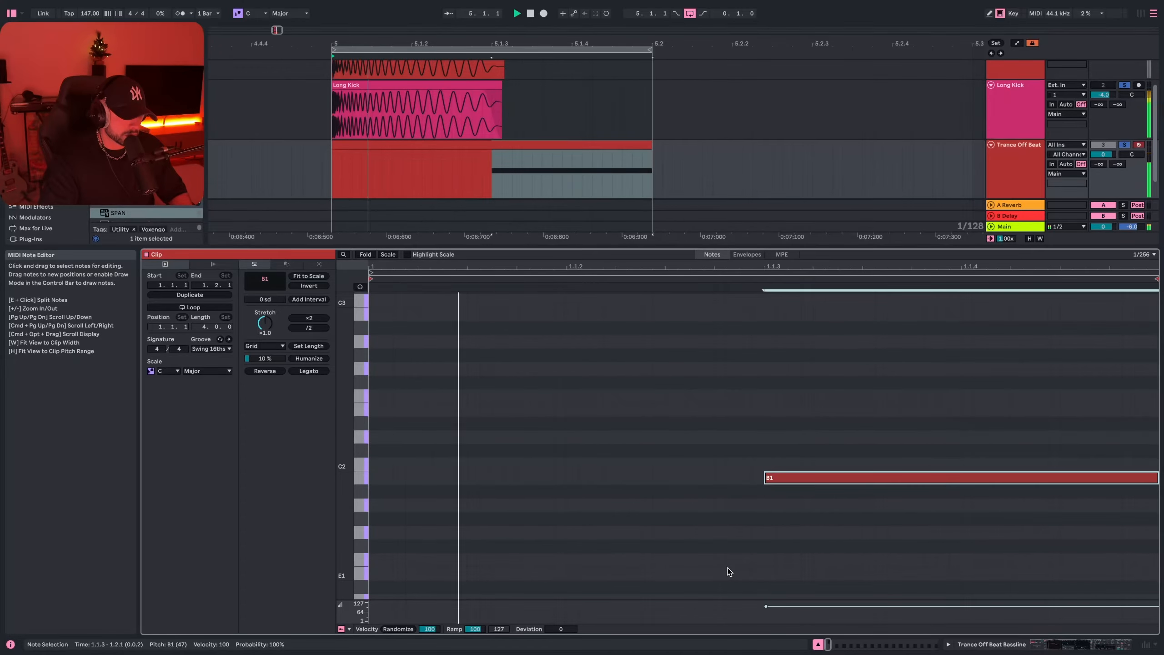
Transpose the bass note up to C#2 and on to higher pitches, comparing it with the kick during playback
key("Up")
key("Up")
key("Up")
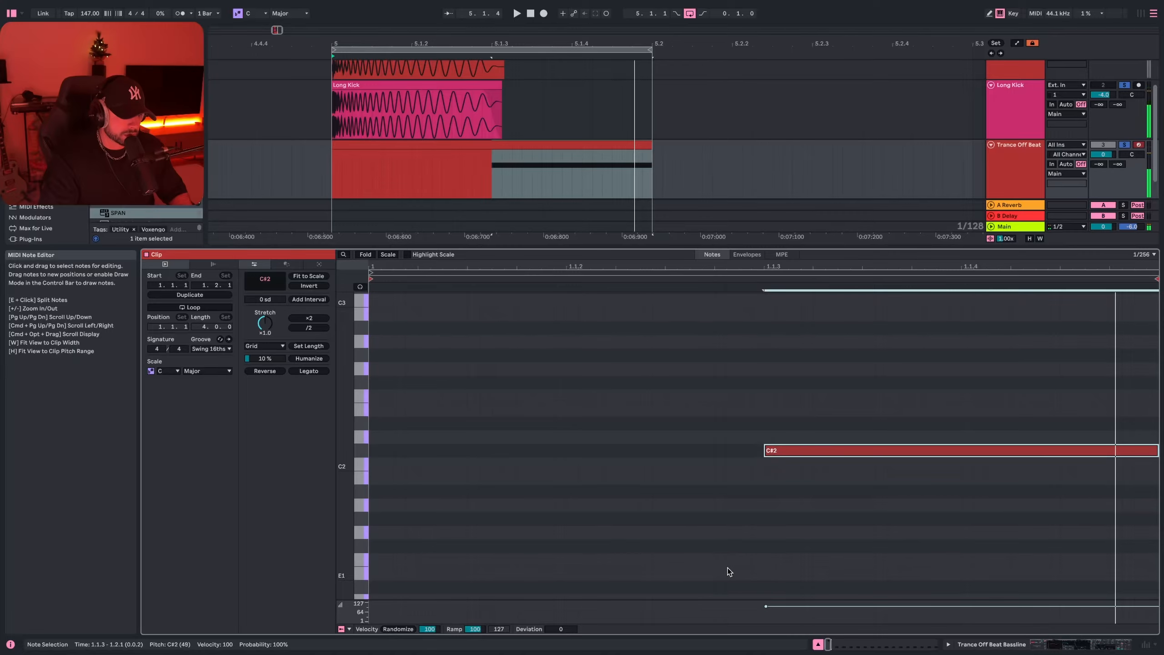
key("Down")
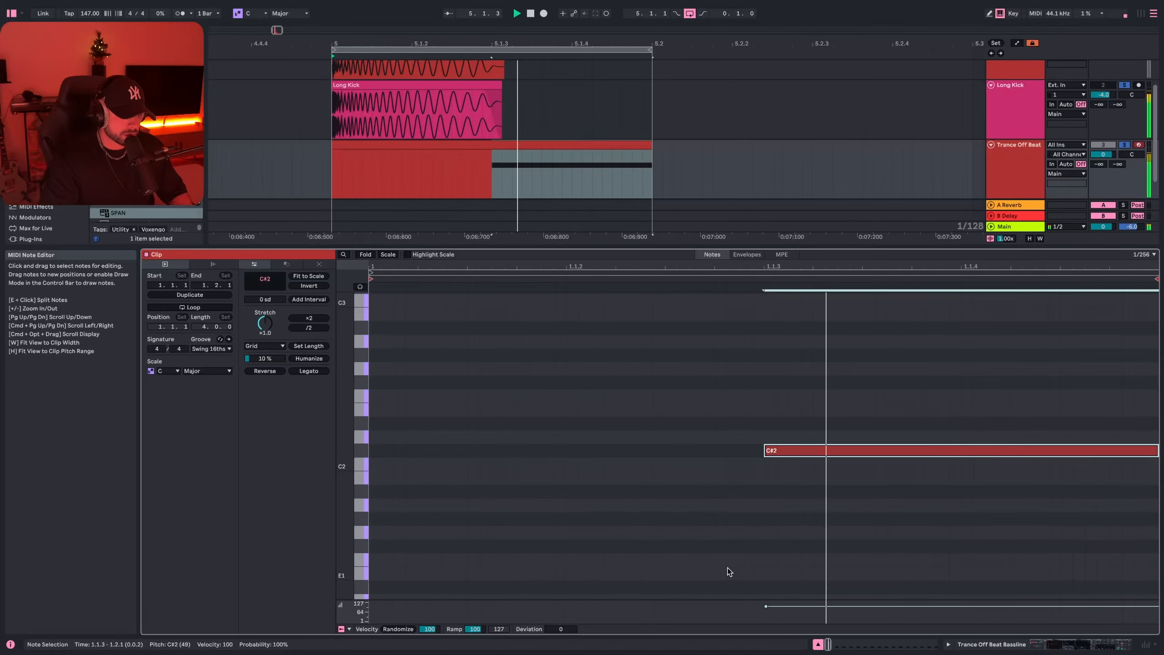
key("Up")
key("Up")
key("Up")
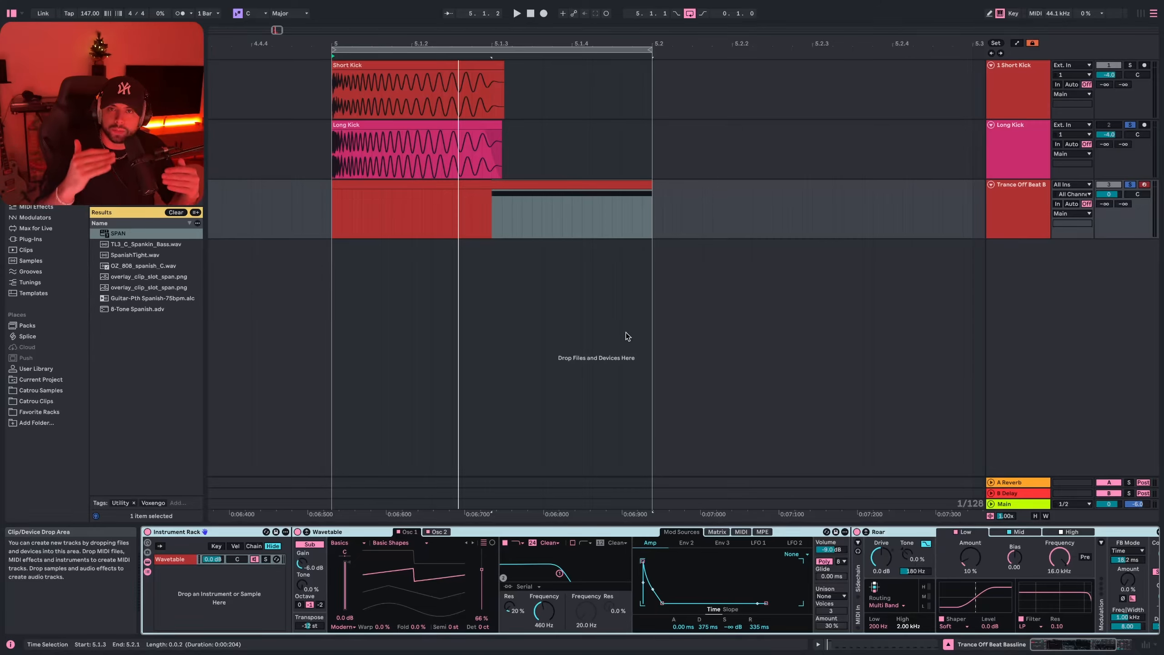
left_click(491, 212)
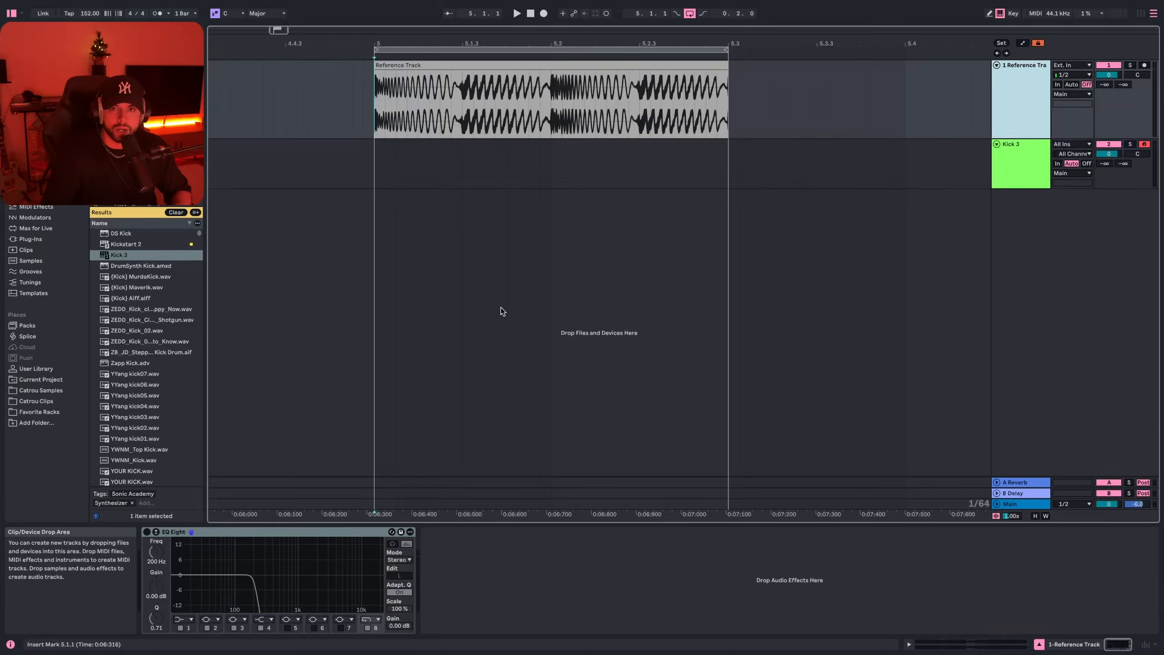
Play the Reference Track clip from its start at 5.1.1 to hear its kick and bass
left_click(385, 119)
left_click(371, 117)
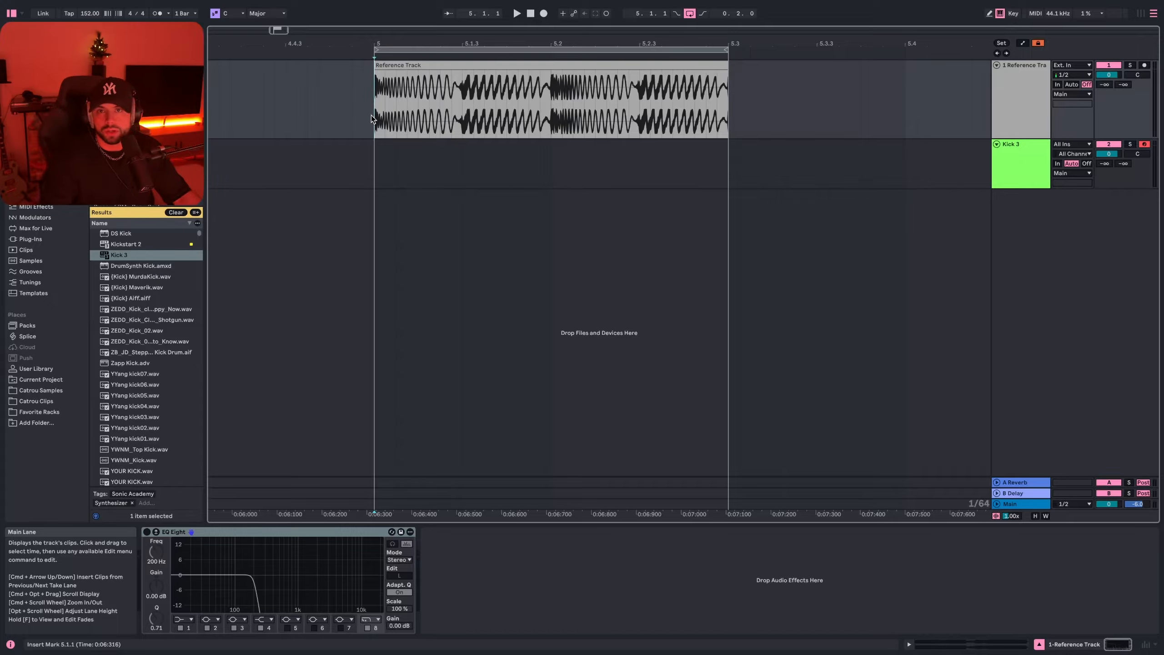
left_click(405, 120)
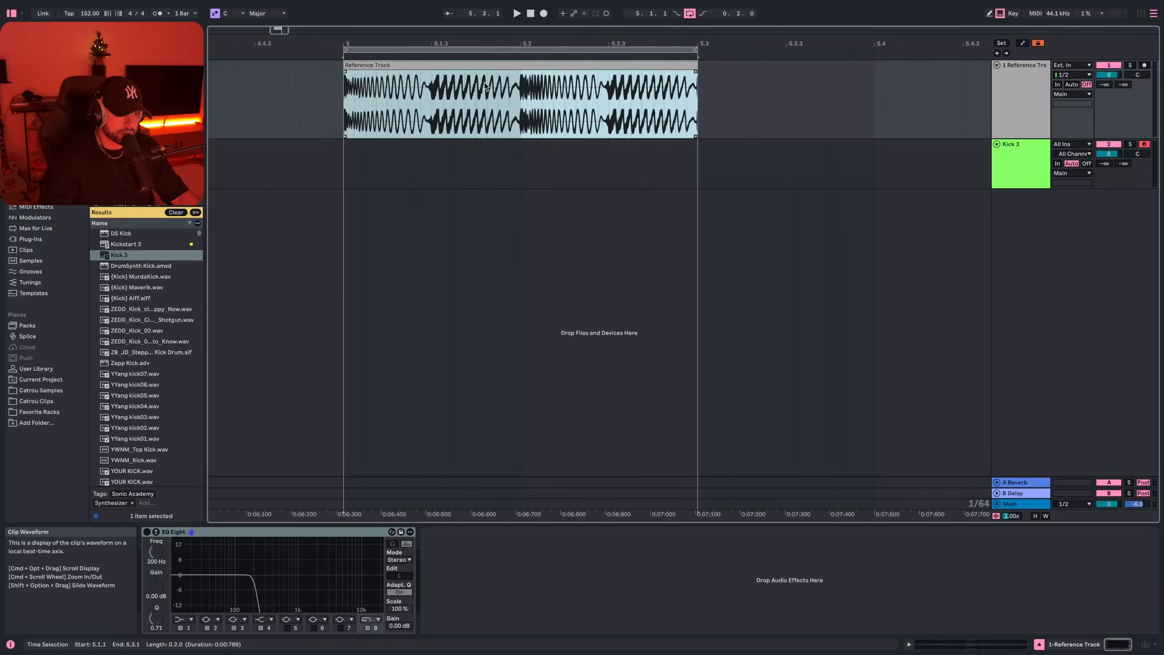
left_click(343, 99)
key("space")
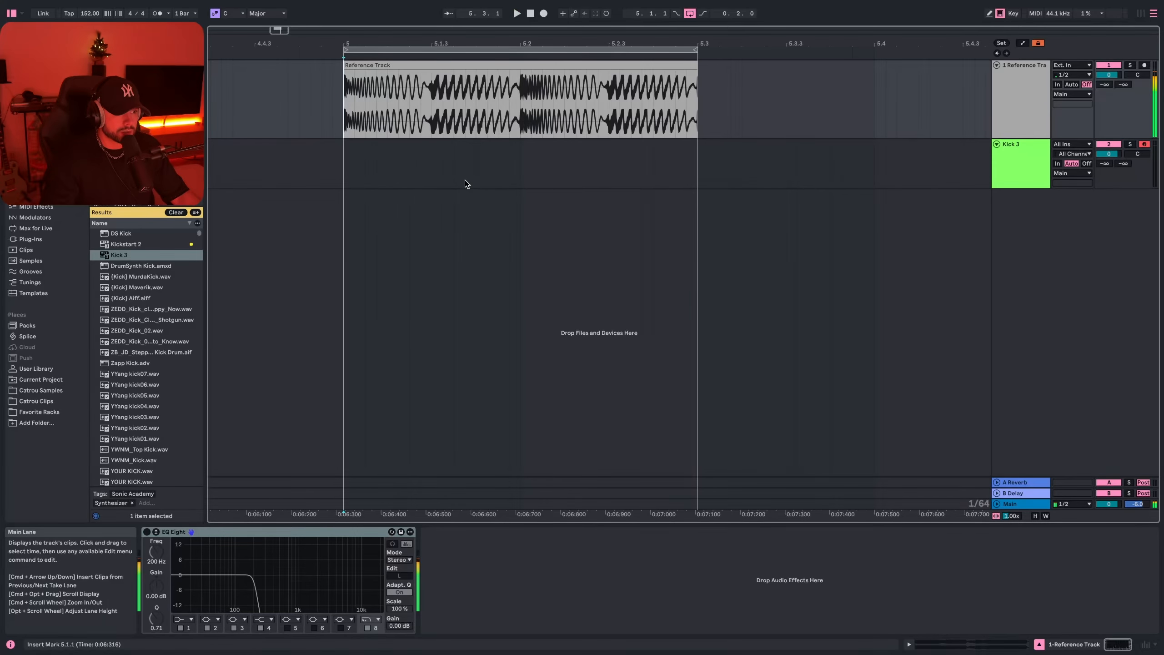
Select the first kick in the Reference Track and split the clip where it ends, just before 5.1.3
scroll(248, 106, "up", 5)
left_click_drag(253, 113, 756, 70)
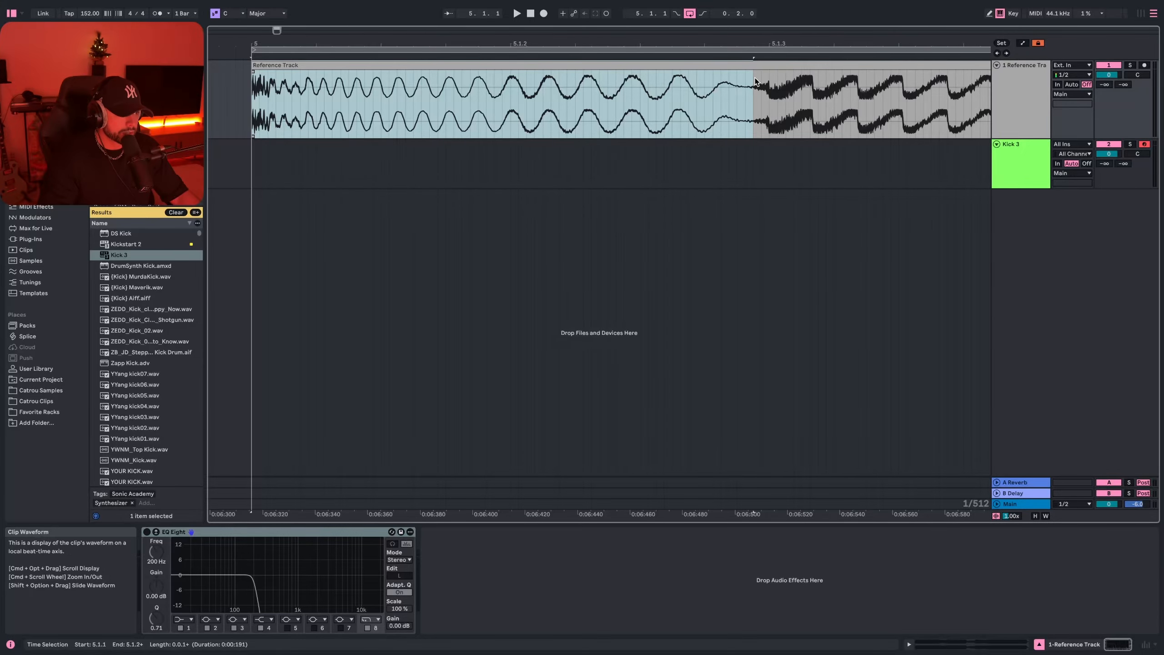
key("super+e")
Duplicate the Reference Track three times and delete everything after the first kick from the three copies
left_click(1005, 114)
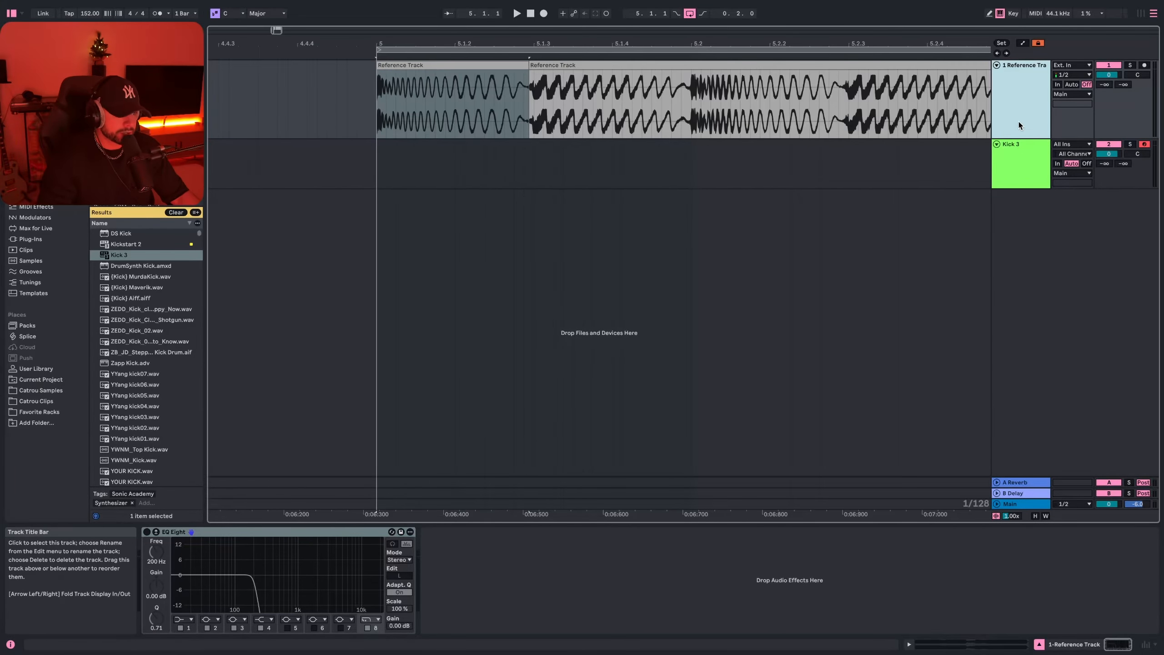
key("super+d")
key("super+d")
key("super+d")
left_click_drag(723, 340, 579, 165)
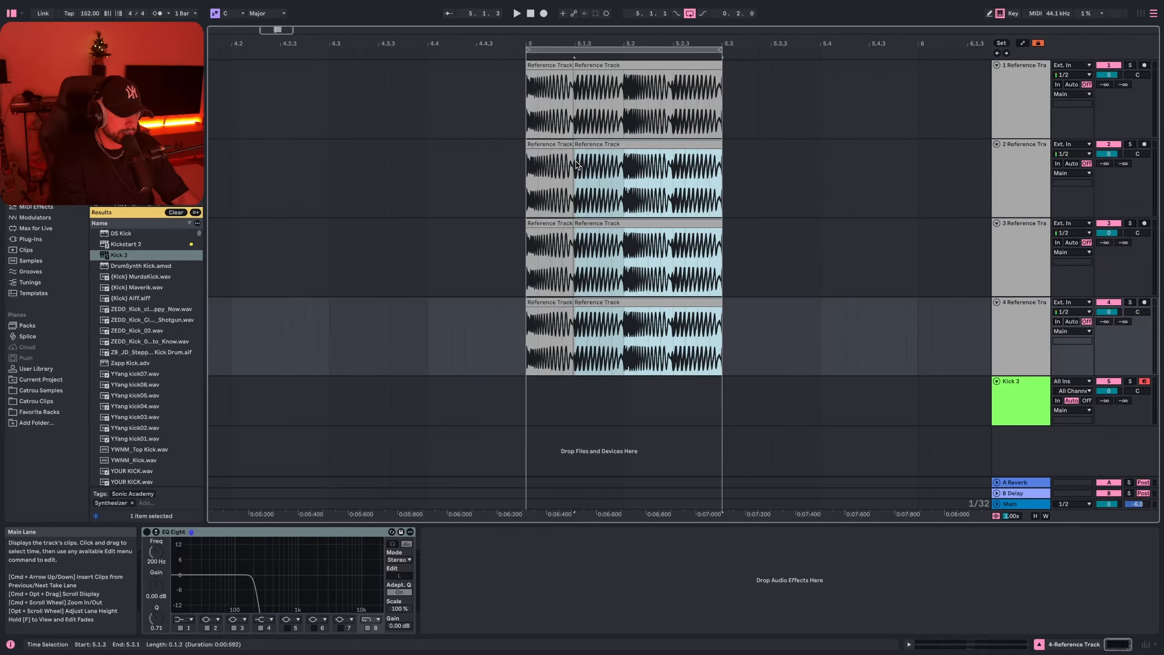
key("Delete")
left_click(1003, 122)
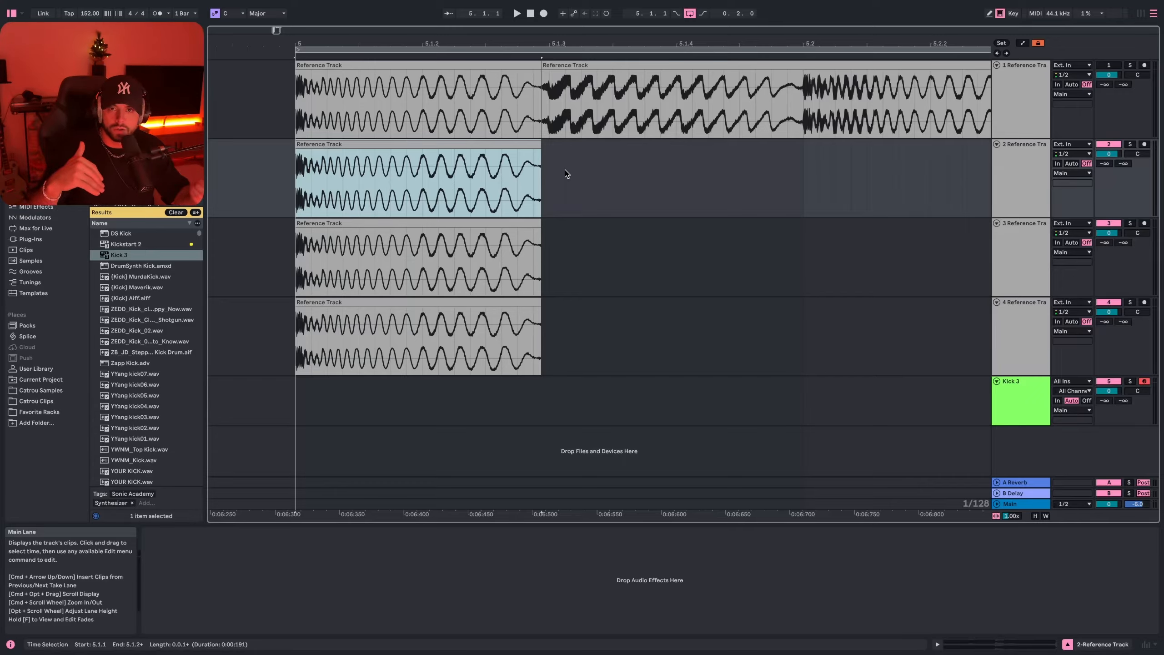
Search the browser for EQ and add an EQ Eight to the second Reference Track
left_click(120, 31)
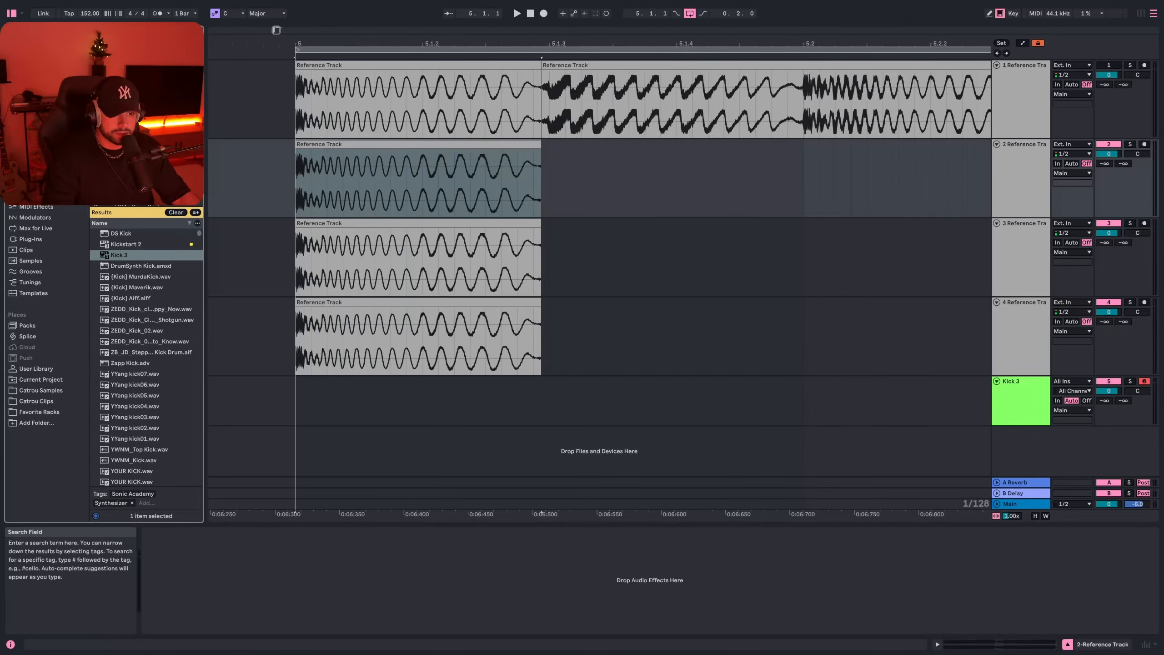
type("eq")
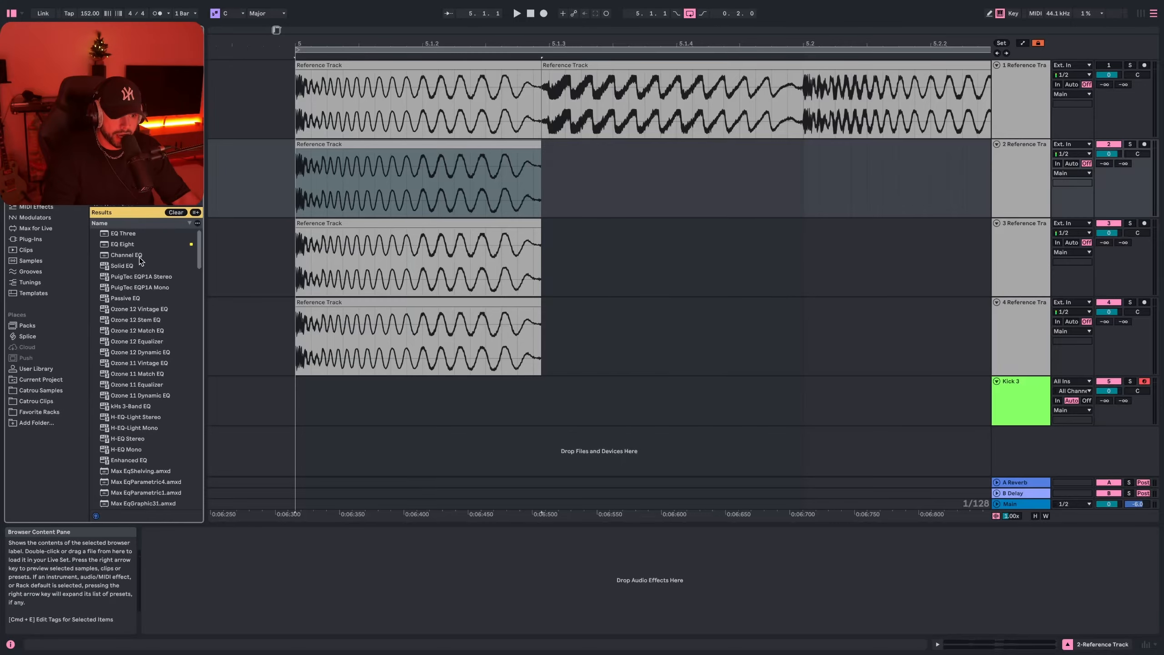
left_click(116, 247)
double_click(115, 248)
Copy the EQ Eight to the third and fourth Reference Tracks
key("super+c")
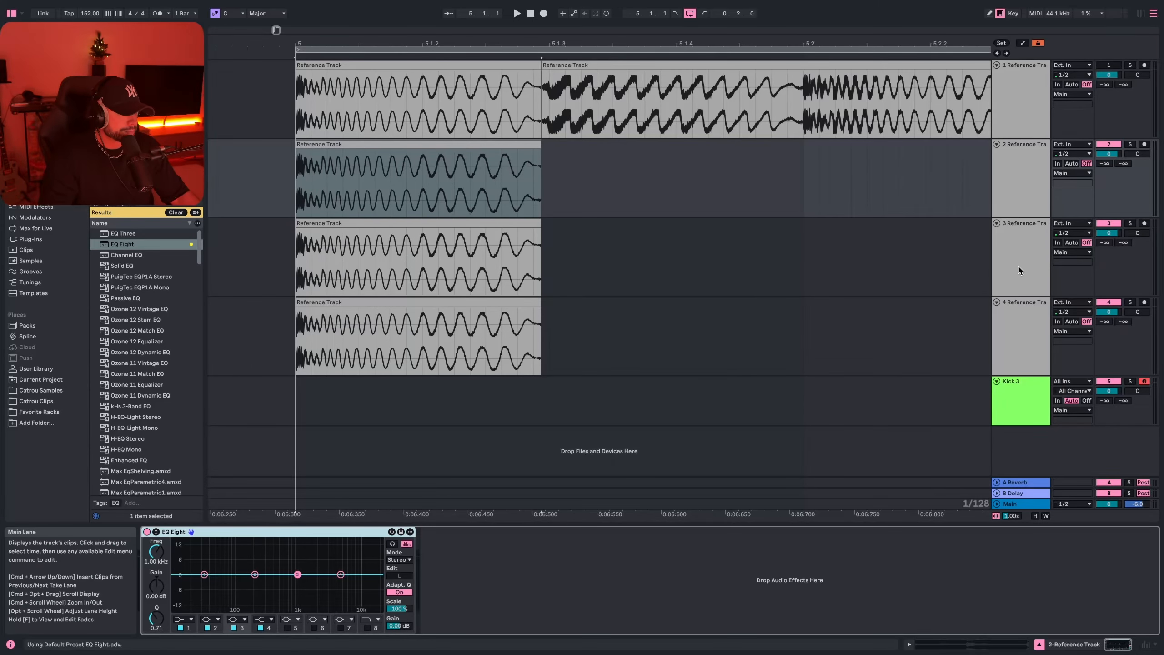
left_click(1019, 270)
left_click(658, 568)
key("super+v")
left_click(1020, 337)
left_click(618, 541)
key("super+v")
Set the second Reference Track's EQ Eight to a high cut at 200 Hz
left_click(756, 216)
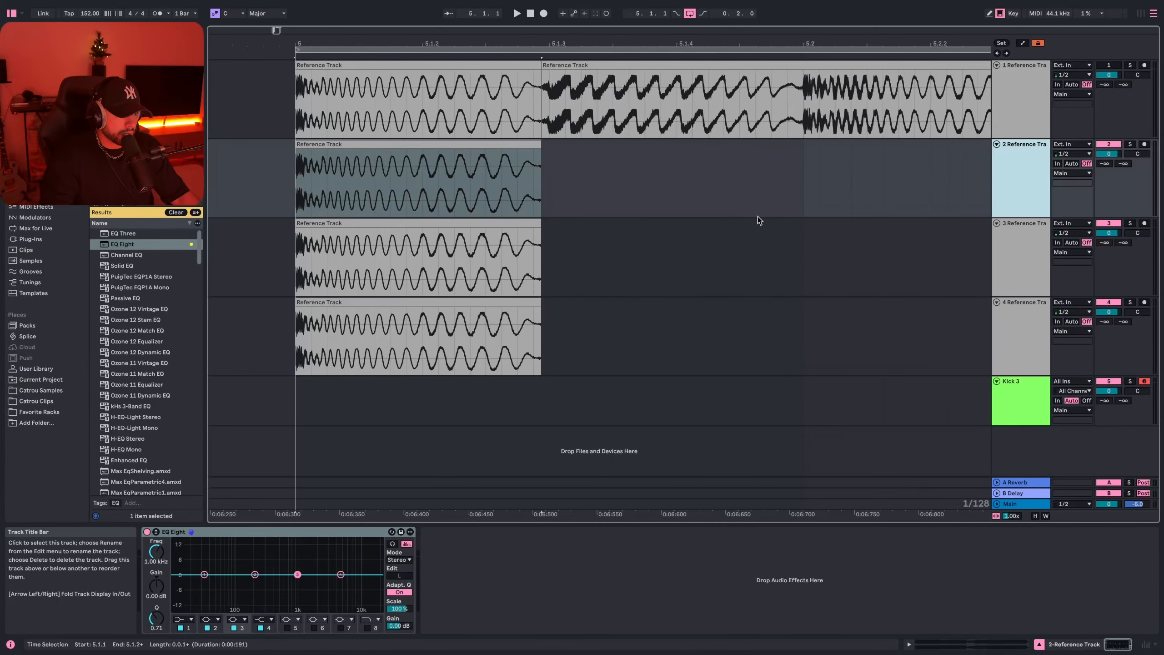
left_click(436, 149)
left_click(367, 627)
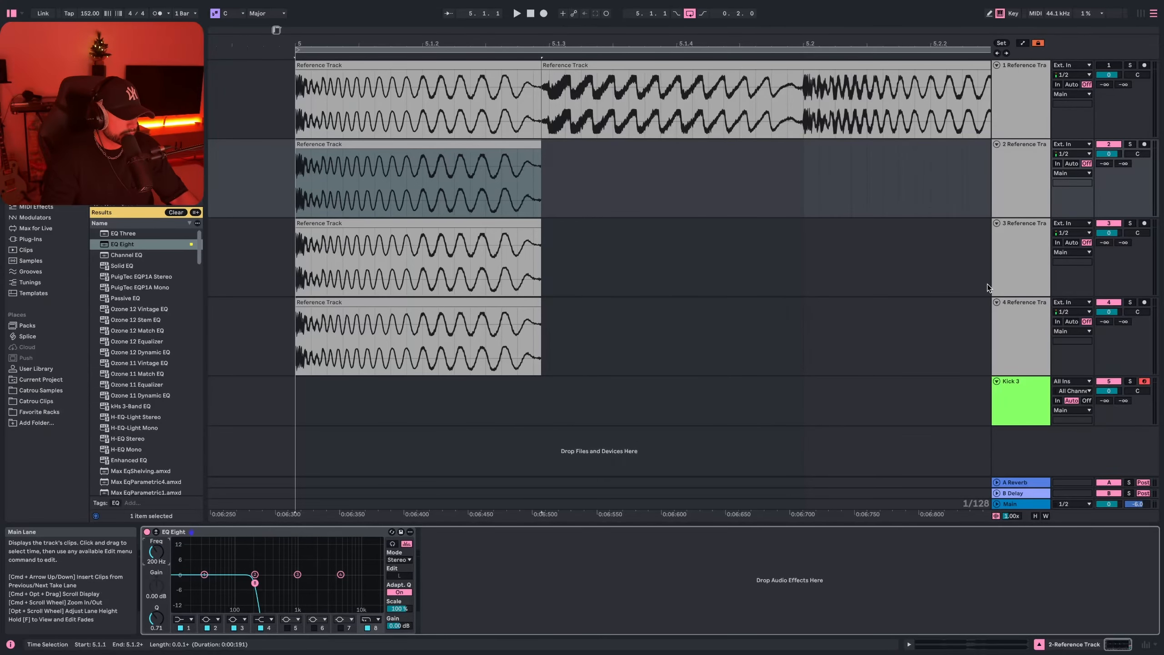
Change band 1 of the third Reference Track's EQ Eight to a low cut at 200 Hz
left_click(1009, 271)
left_click(192, 619)
left_click(181, 551)
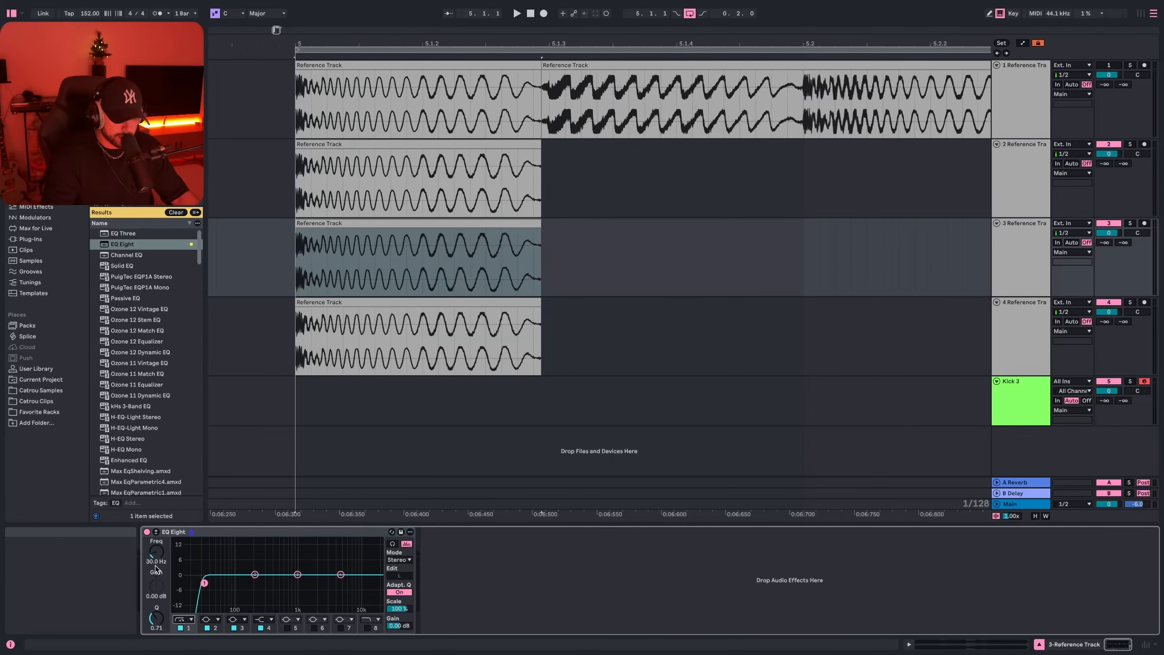
left_click(156, 554)
type("200")
key("Return")
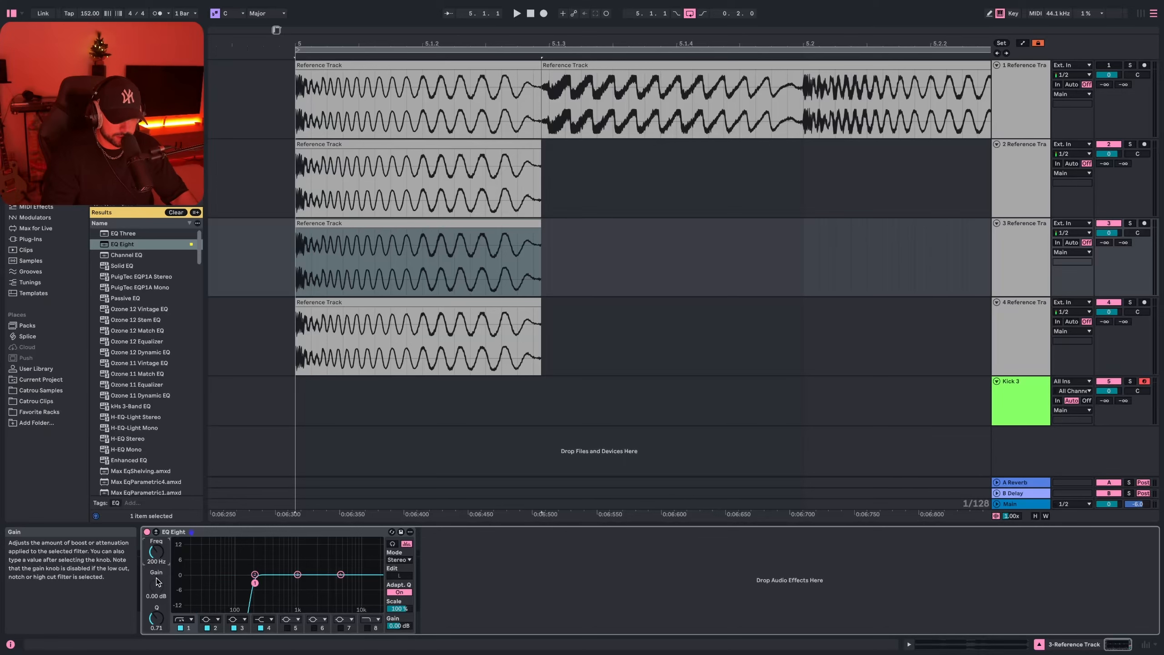
Enable band 8 of the third Reference Track's EQ Eight as a high cut at 2 kHz
left_click(369, 620)
left_click(367, 610)
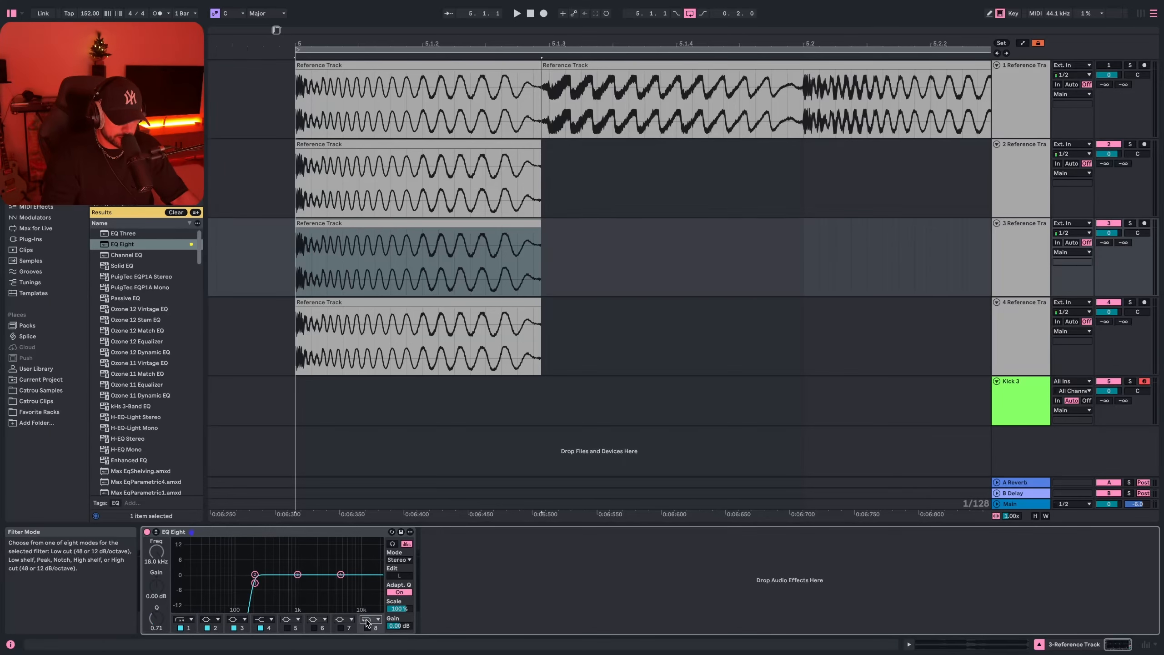
left_click(368, 628)
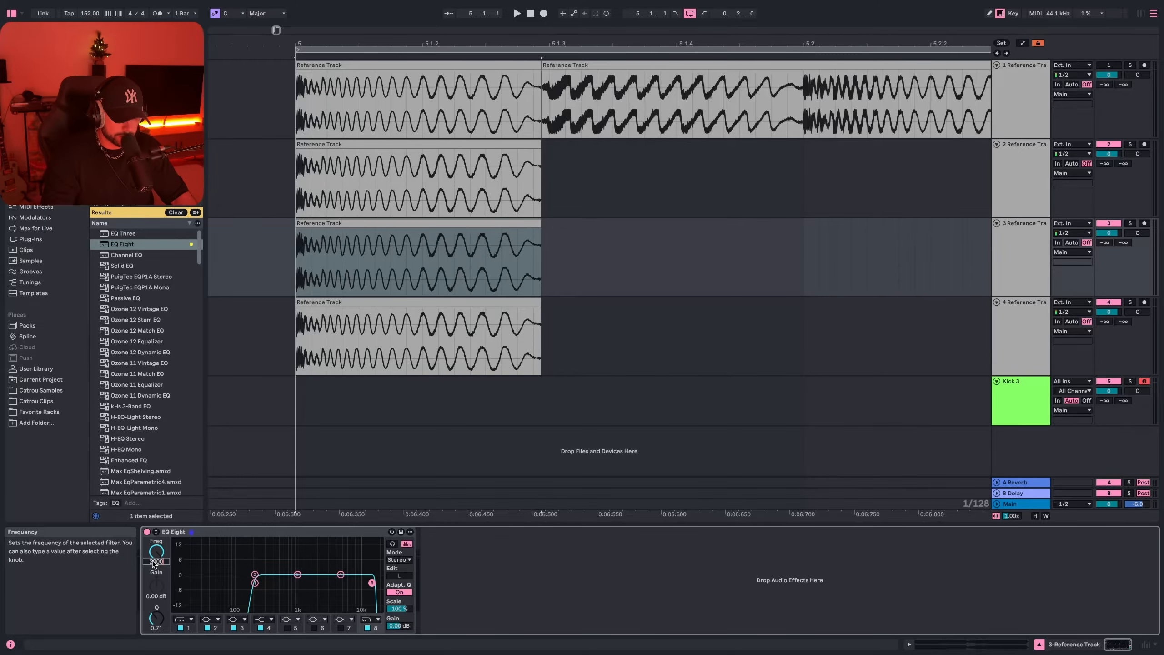
key("Down")
Change band 1 of the fourth Reference Track's EQ Eight to a low cut at 2 kHz
left_click(189, 620)
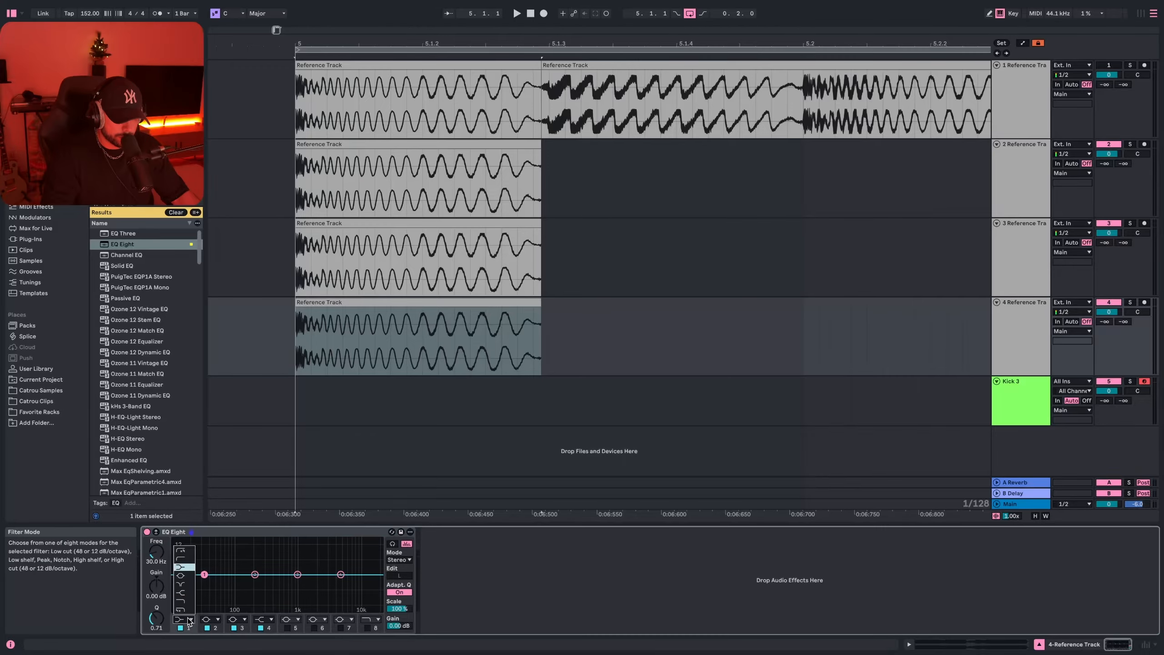
left_click(180, 552)
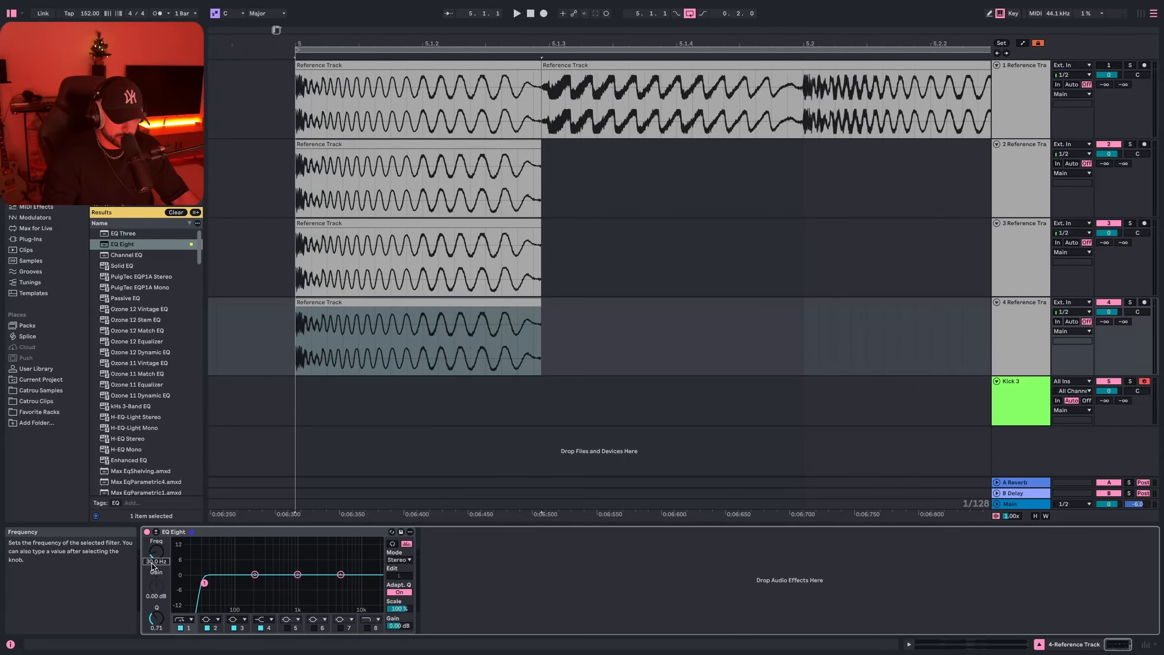
key("Return")
Solo the second, third and fourth Reference Tracks and play the three filtered kick bands together
left_click(1130, 144)
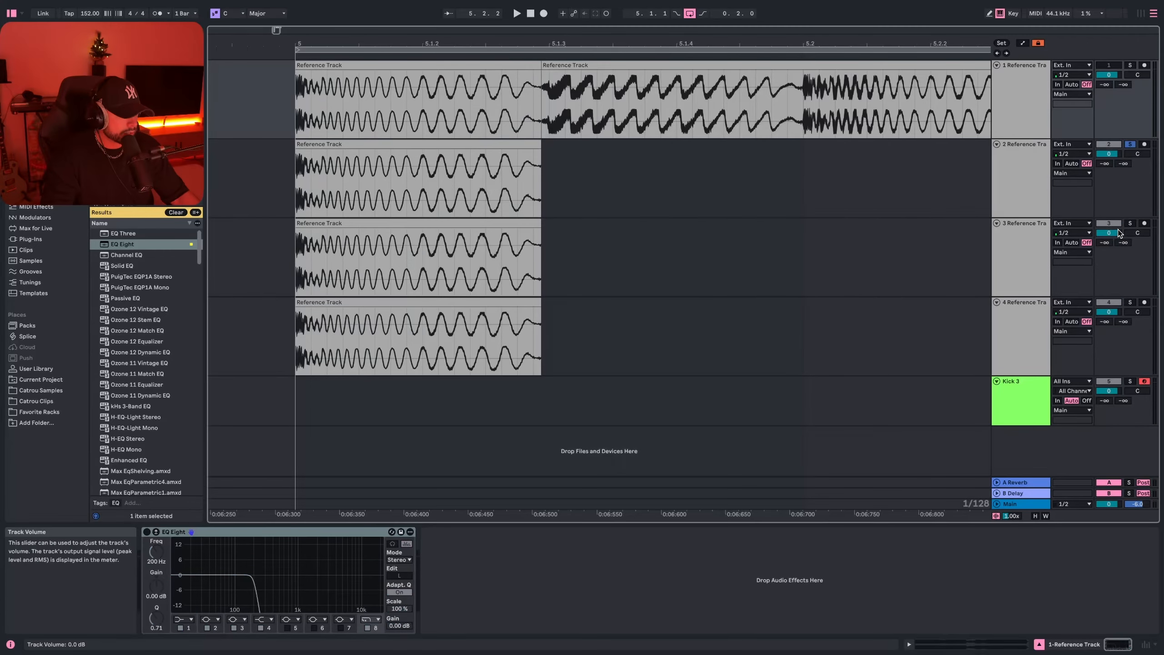
left_click(1130, 222)
left_click(1130, 302)
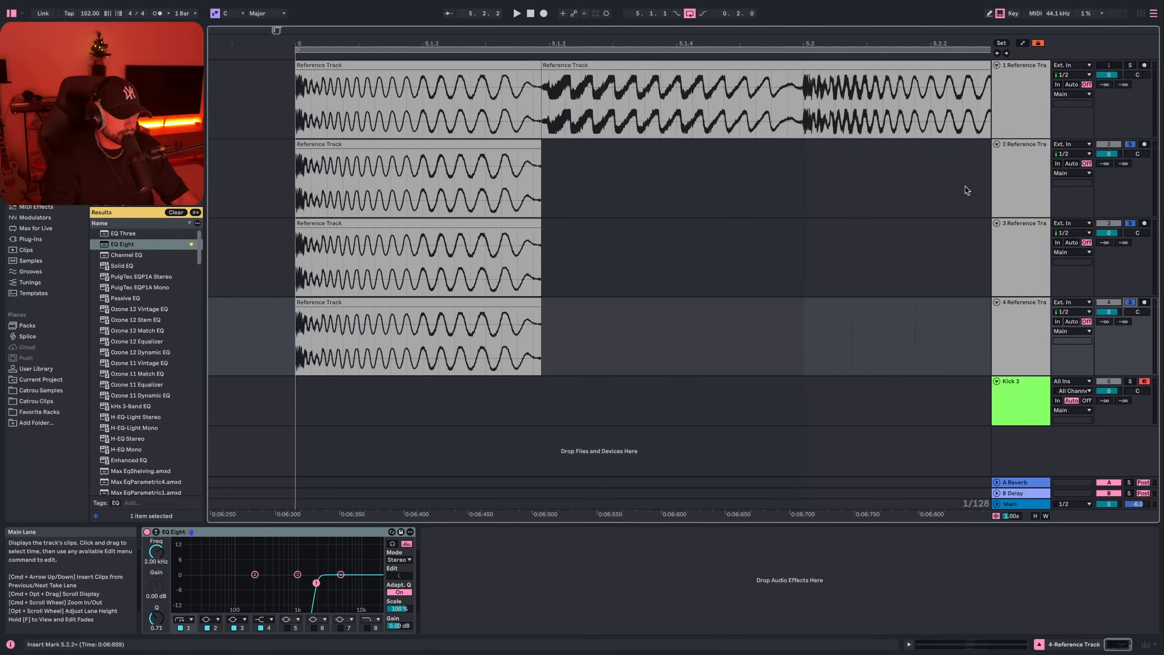
left_click(1002, 169)
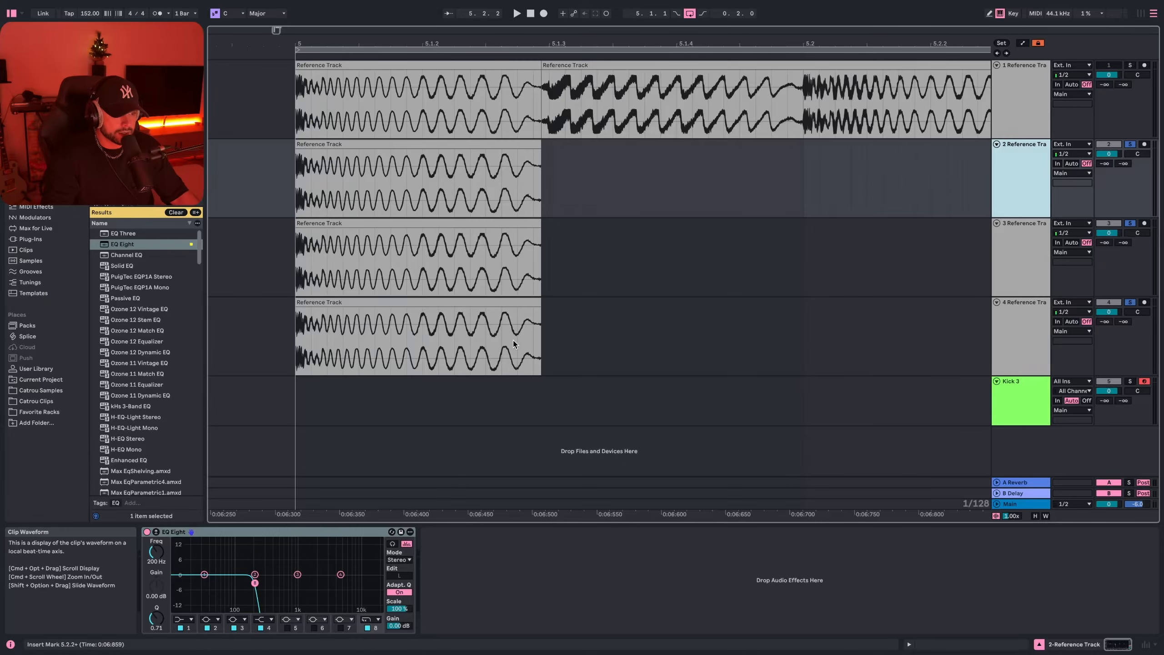
key("space")
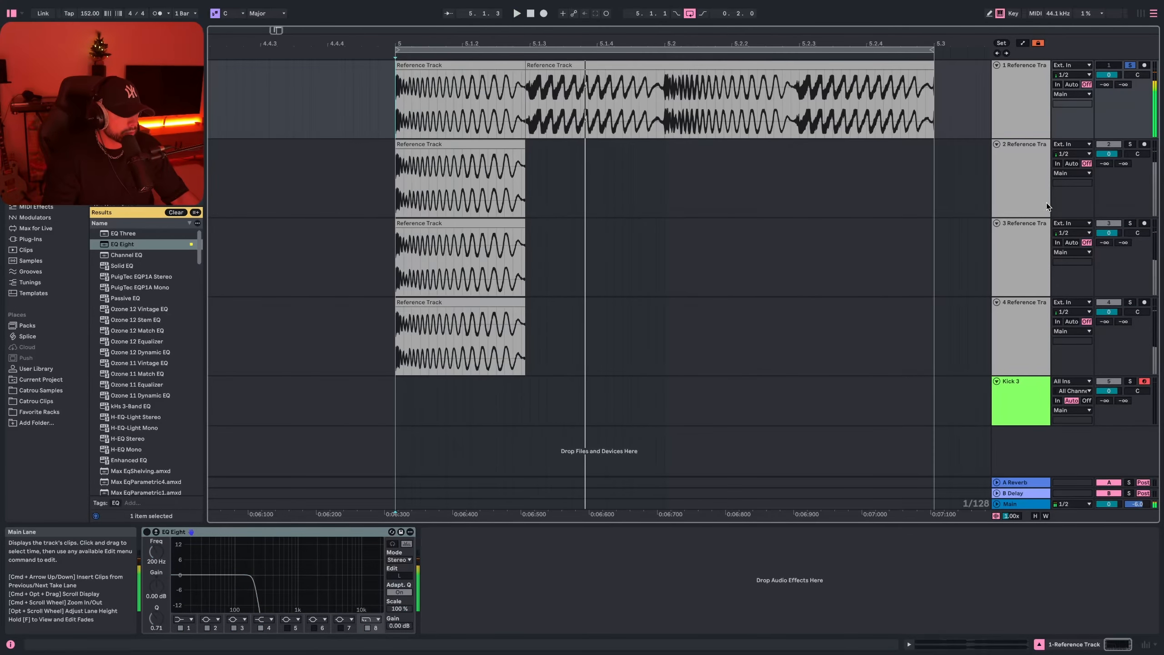
Switch the solo from the original Reference Track back to the three band tracks and compare their combined sound
left_click(1130, 144)
left_click(1130, 223)
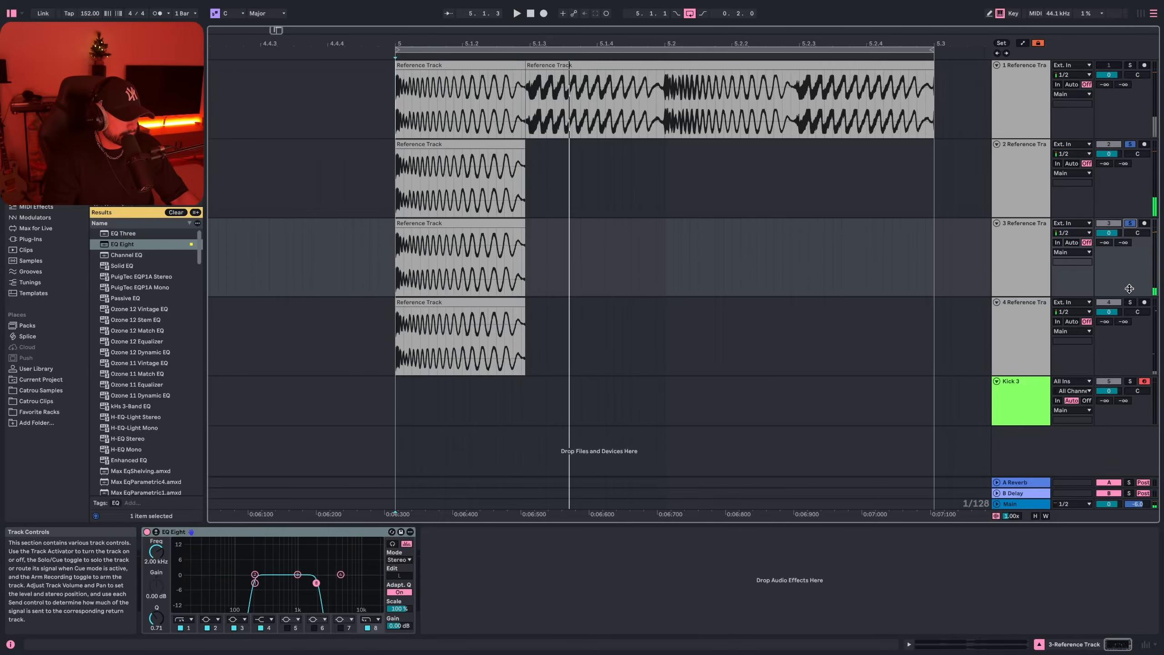
left_click(1129, 302)
key("space")
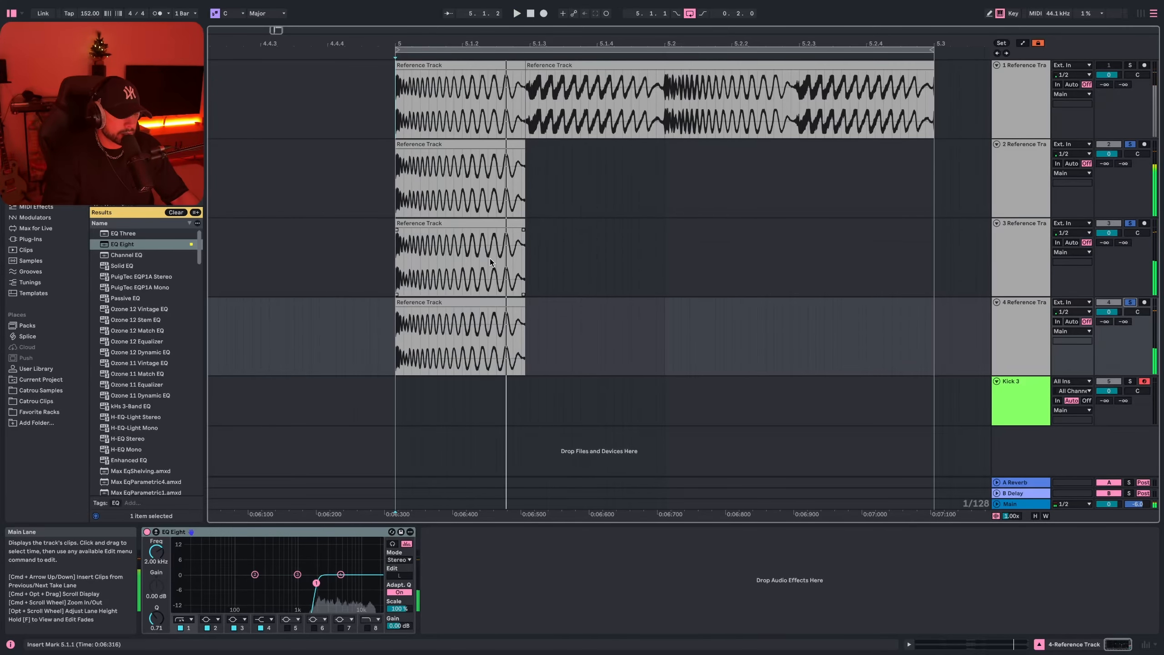
scroll(490, 259, "up", 3)
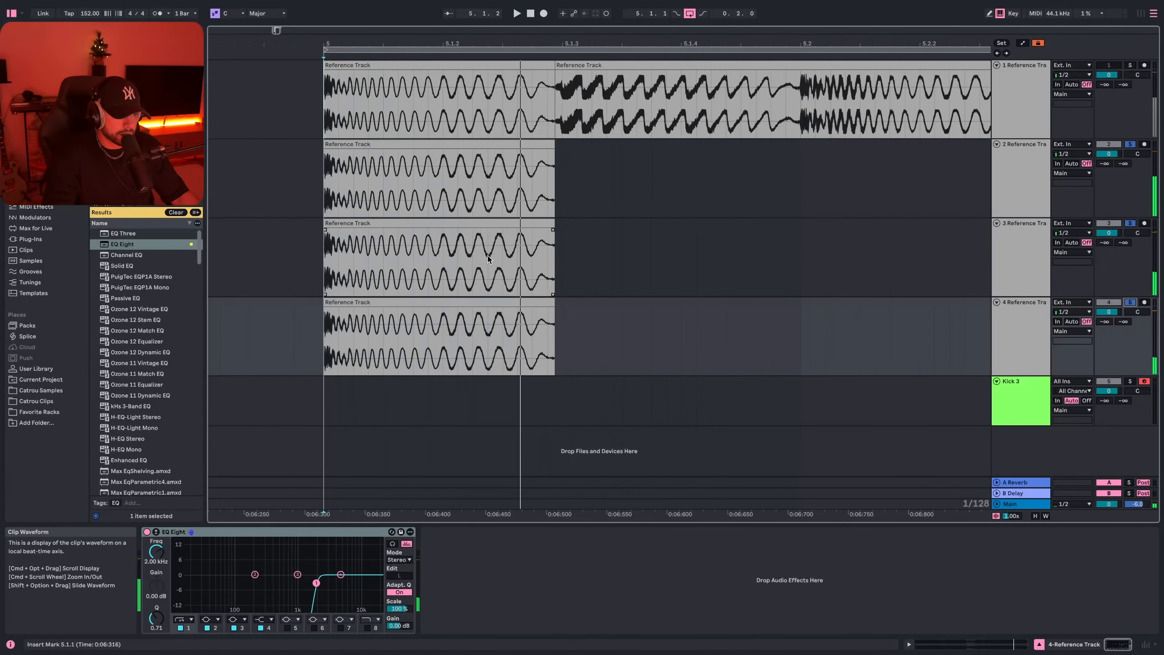
left_click(393, 253)
left_click(454, 166)
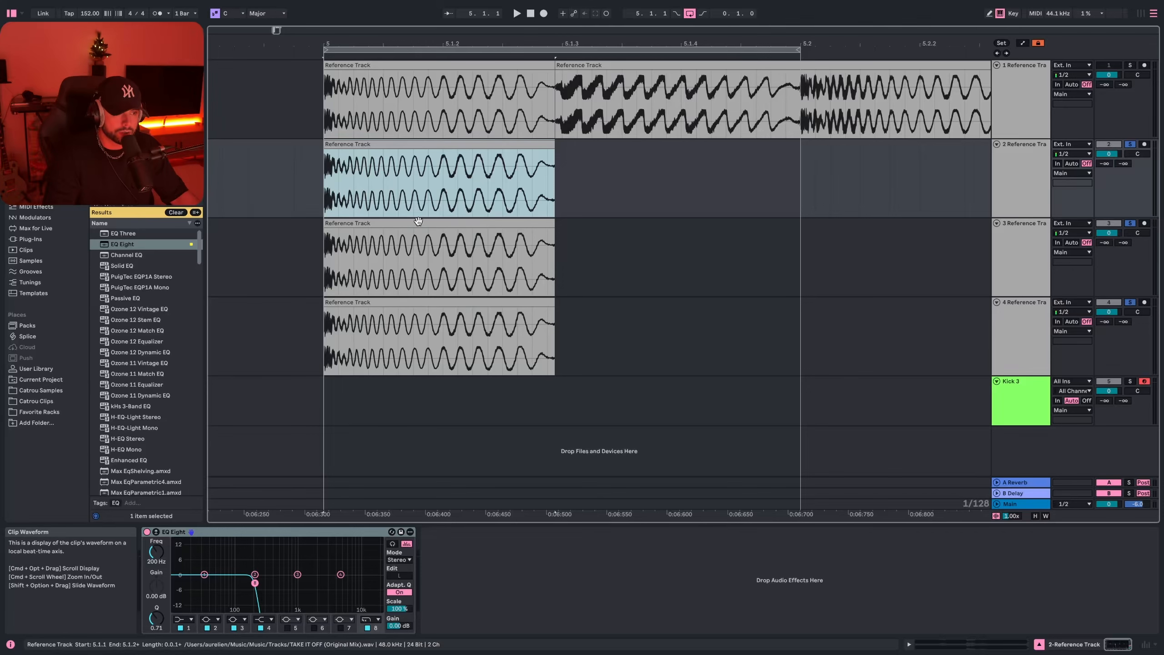
Solo only the second Reference Track and play its low-band kick clip
left_click(1129, 303)
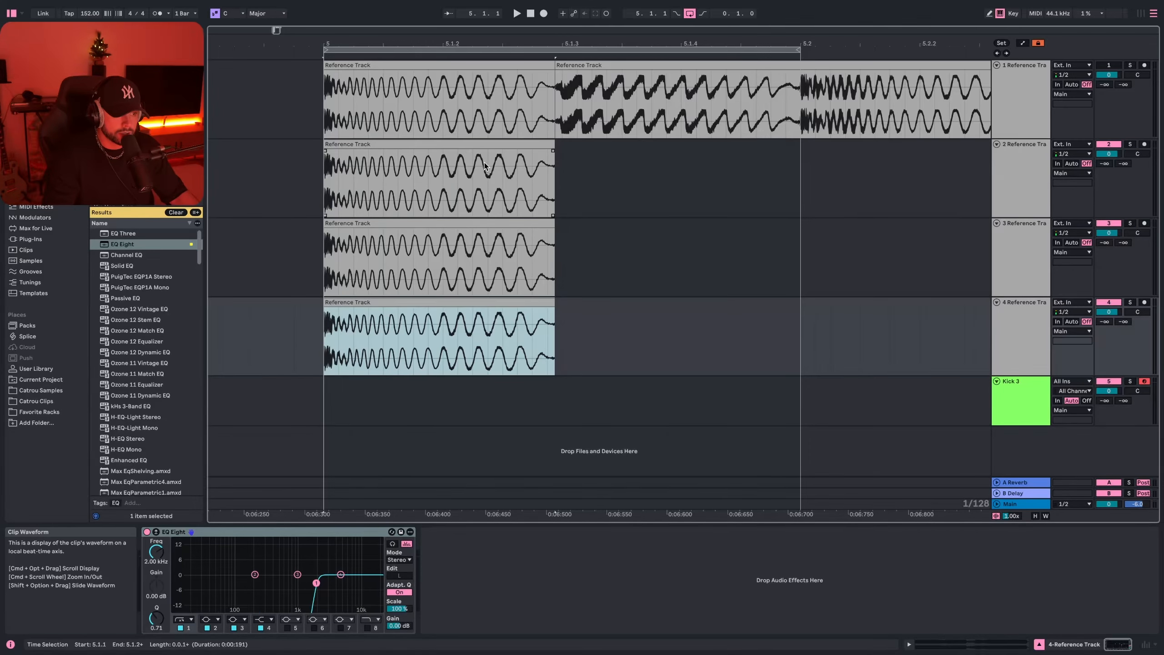
left_click(509, 144)
left_click(1130, 144)
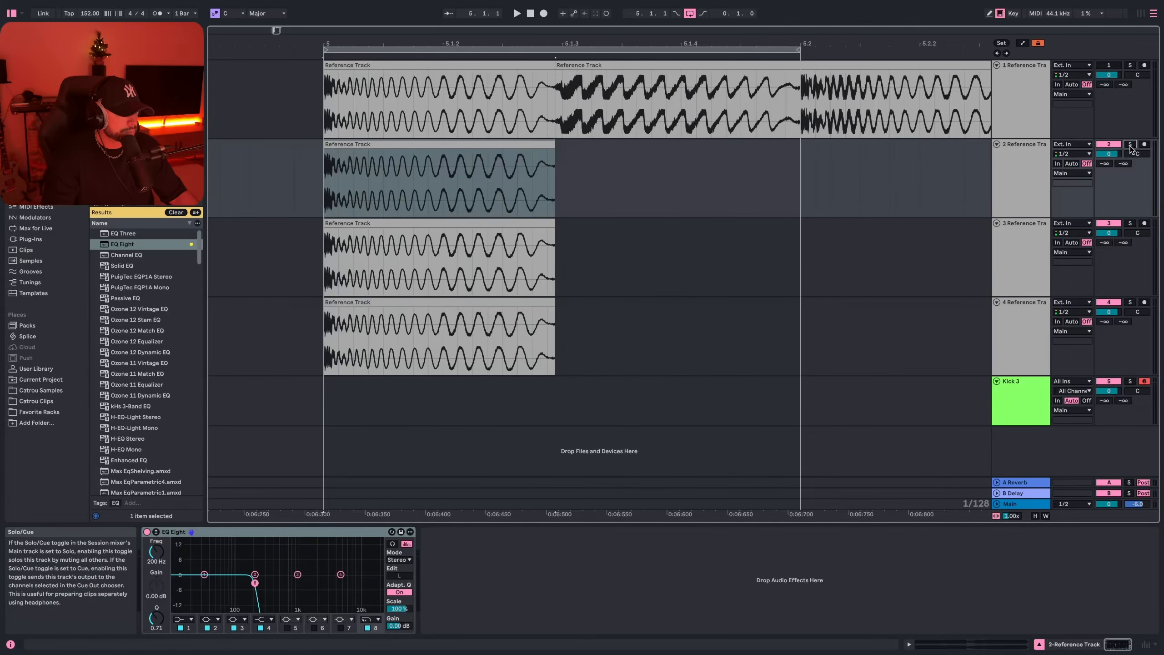
key("space")
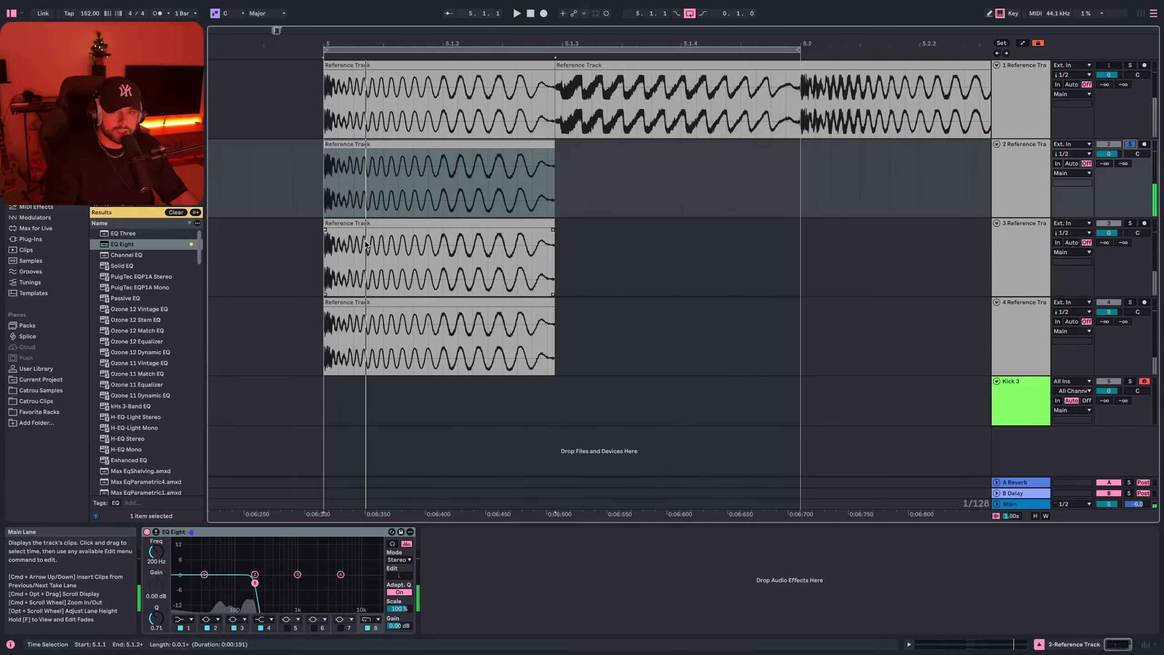
left_click(392, 174)
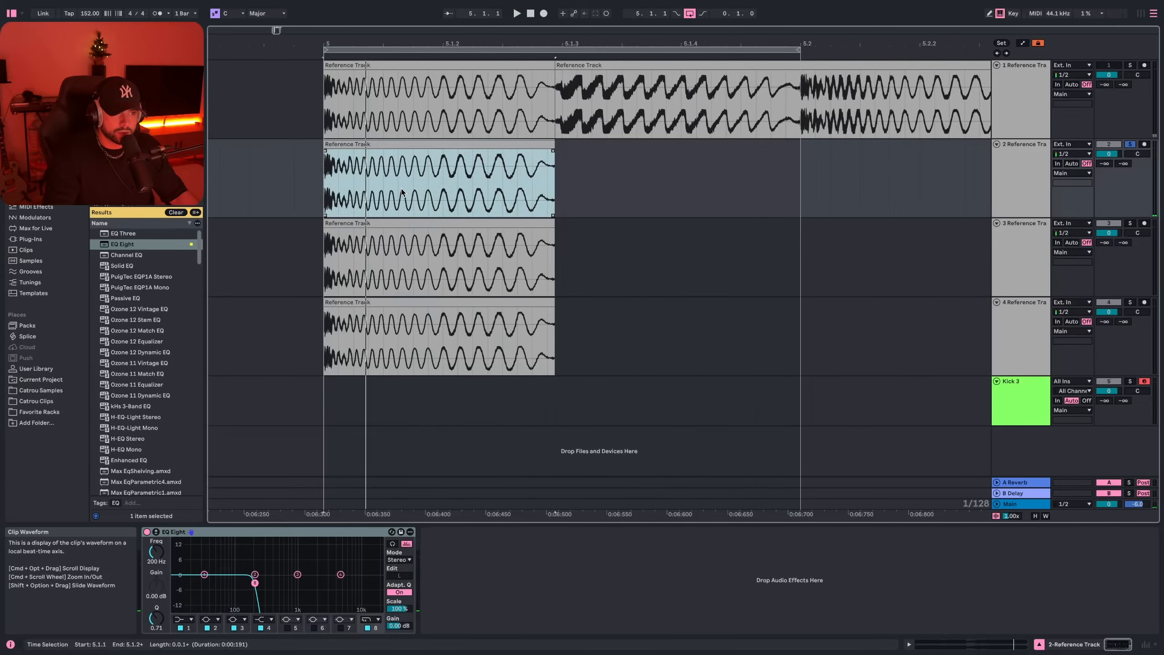
Solo only the third Reference Track and play its mid-band kick clip
left_click(388, 229)
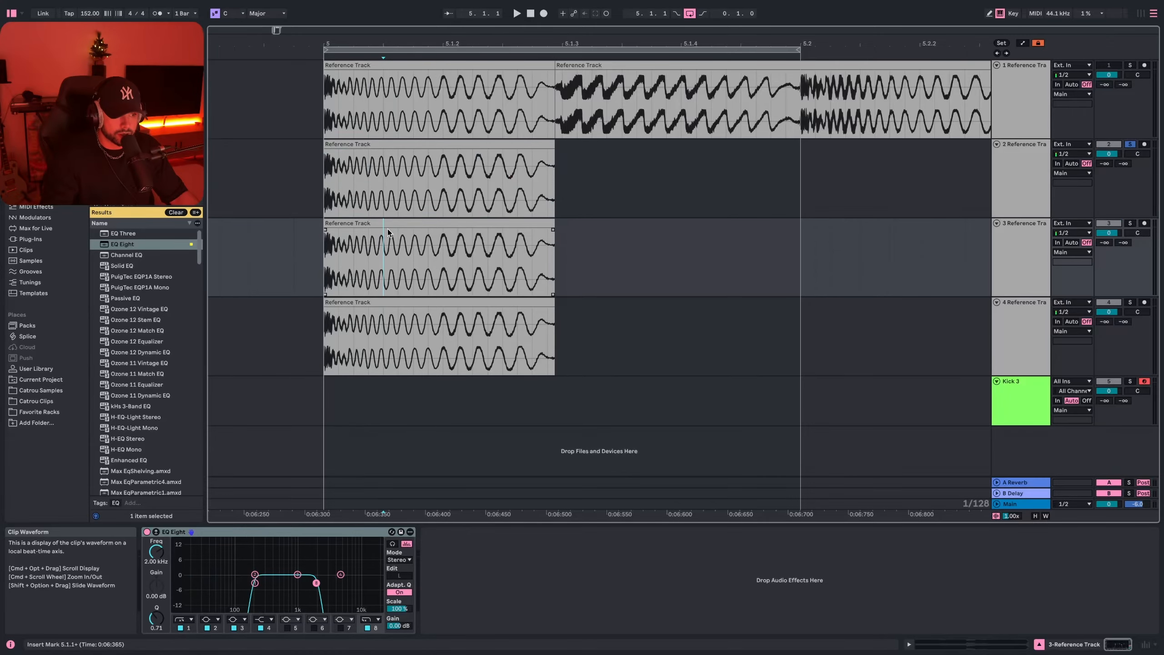
left_click(389, 224)
left_click(1130, 224)
left_click(436, 221)
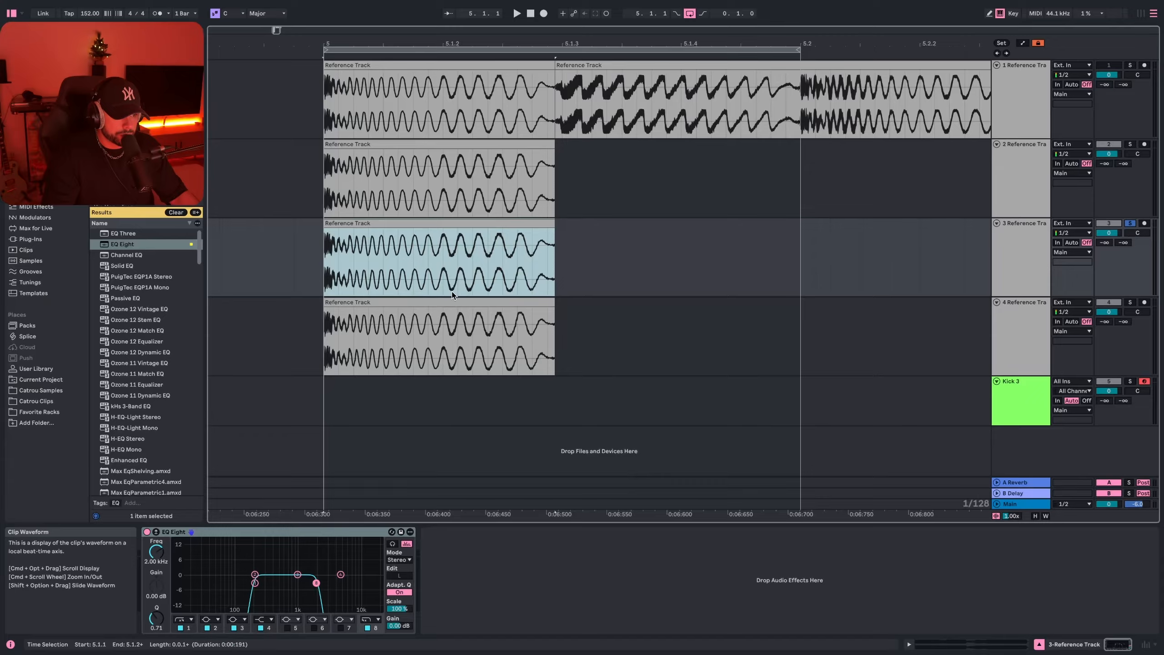
key("space")
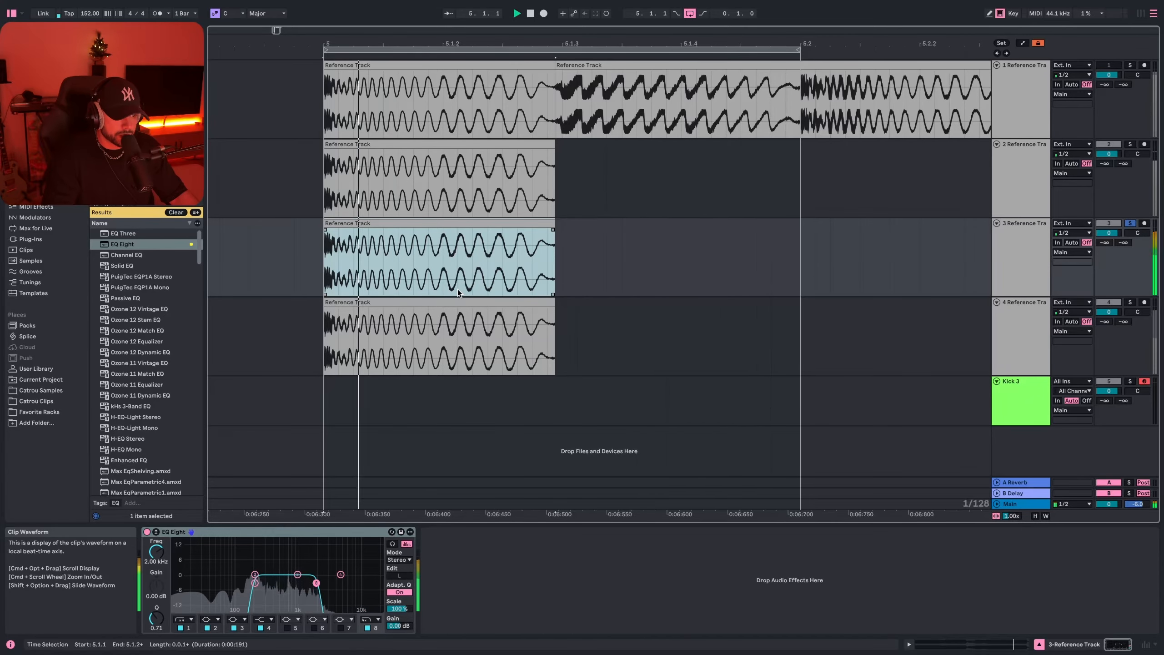
key("space")
Shape a long curved fade-out on the third Reference Track's clip and audition it
left_click(396, 262)
left_click_drag(394, 263, 475, 233)
key("space")
key("space")
Shorten the third Reference Track's clip to about 105 ms and steepen its fade-out so it begins near the clip's start
left_click_drag(554, 224, 450, 224)
key("space")
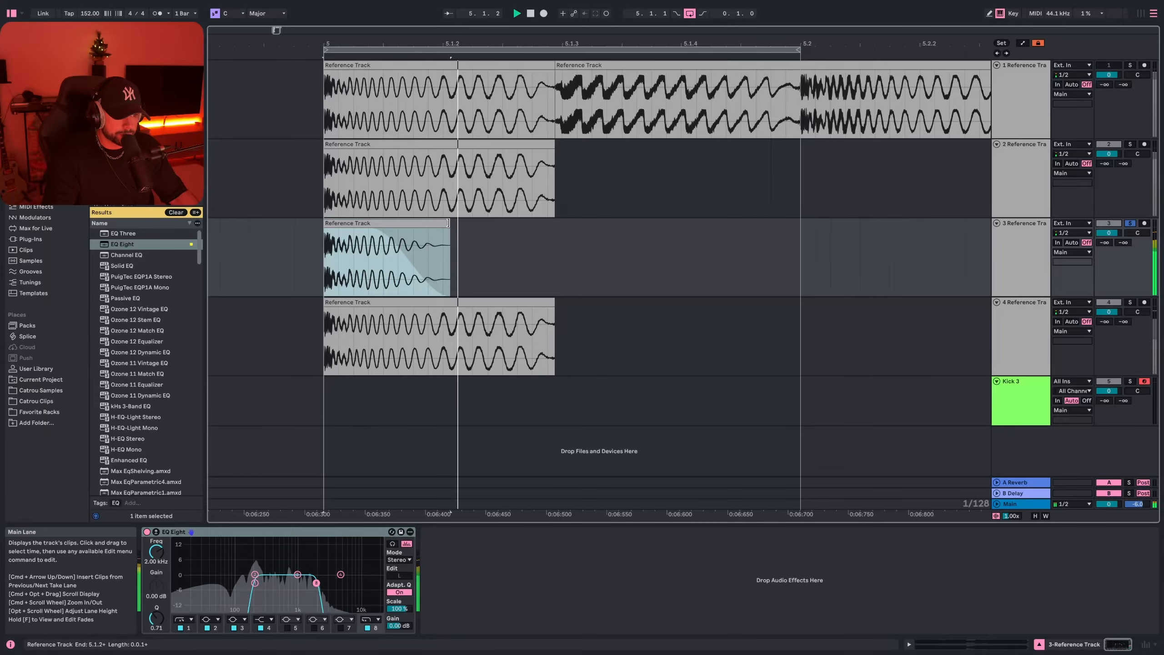
key("space")
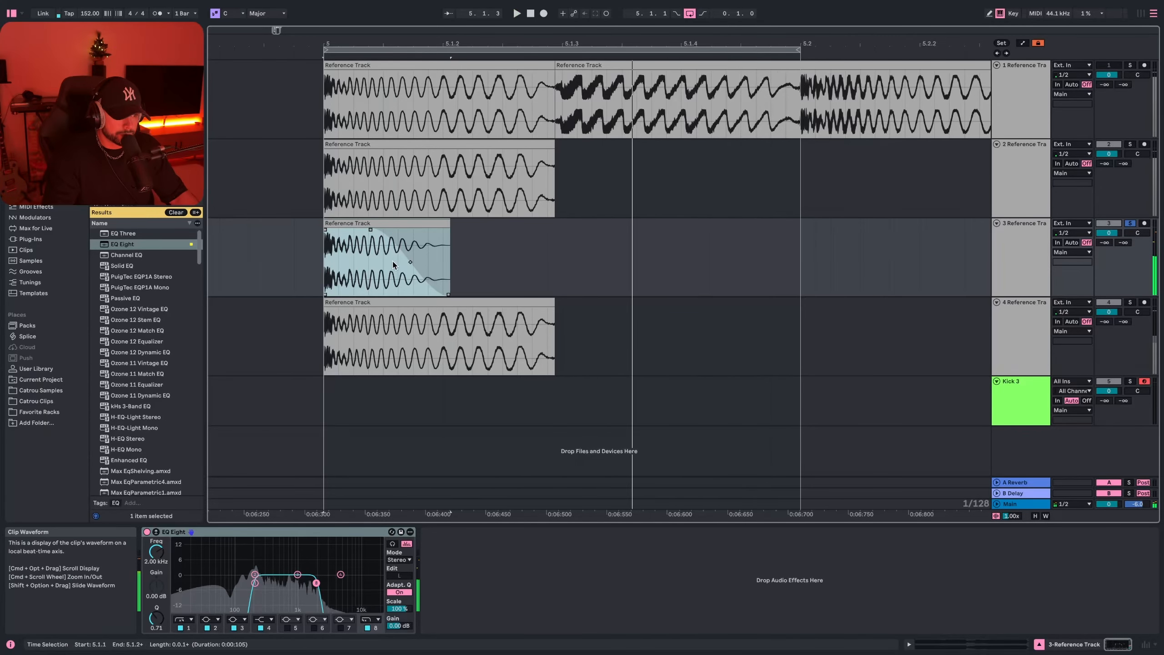
key("space")
left_click_drag(411, 262, 356, 276)
left_click_drag(339, 231, 330, 233)
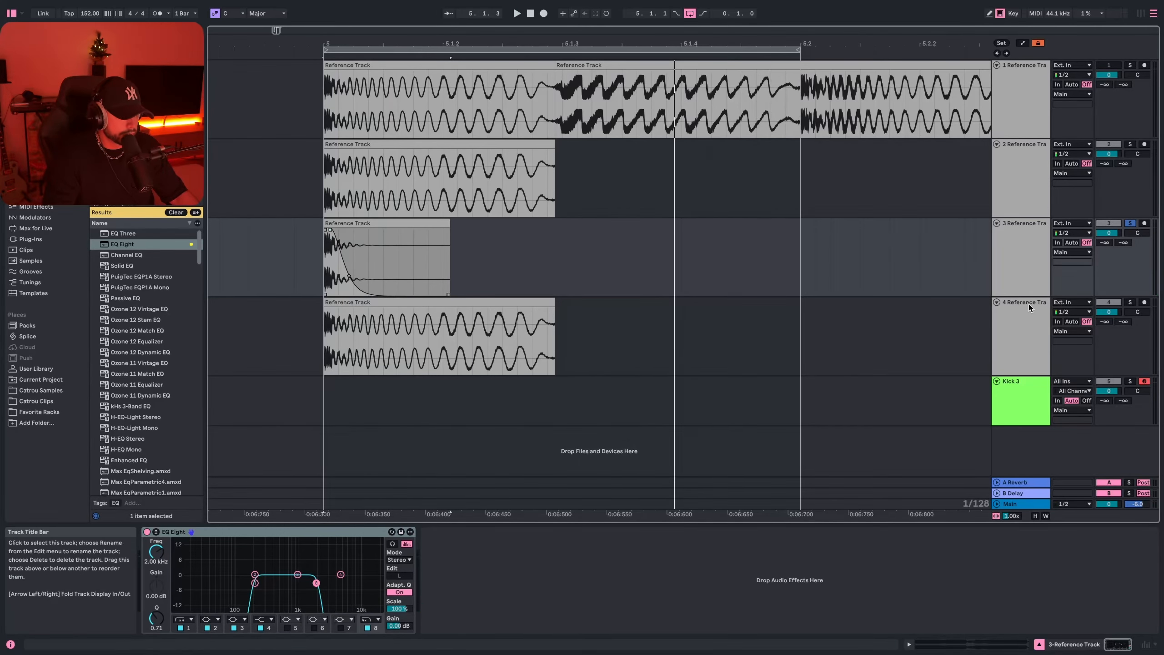
Solo the fourth Reference Track, shorten its clip to about 136 ms with a curved fade-out, and play it
left_click(1129, 302)
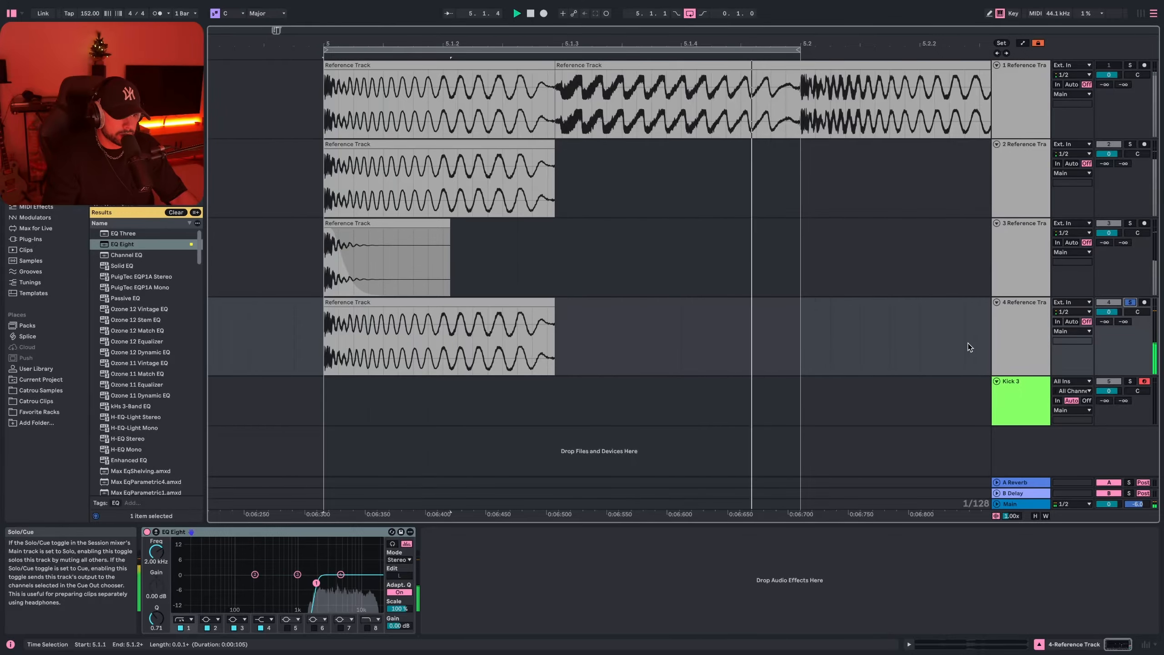
left_click_drag(553, 308, 415, 309)
left_click_drag(484, 341, 461, 381)
left_click_drag(554, 305, 489, 309)
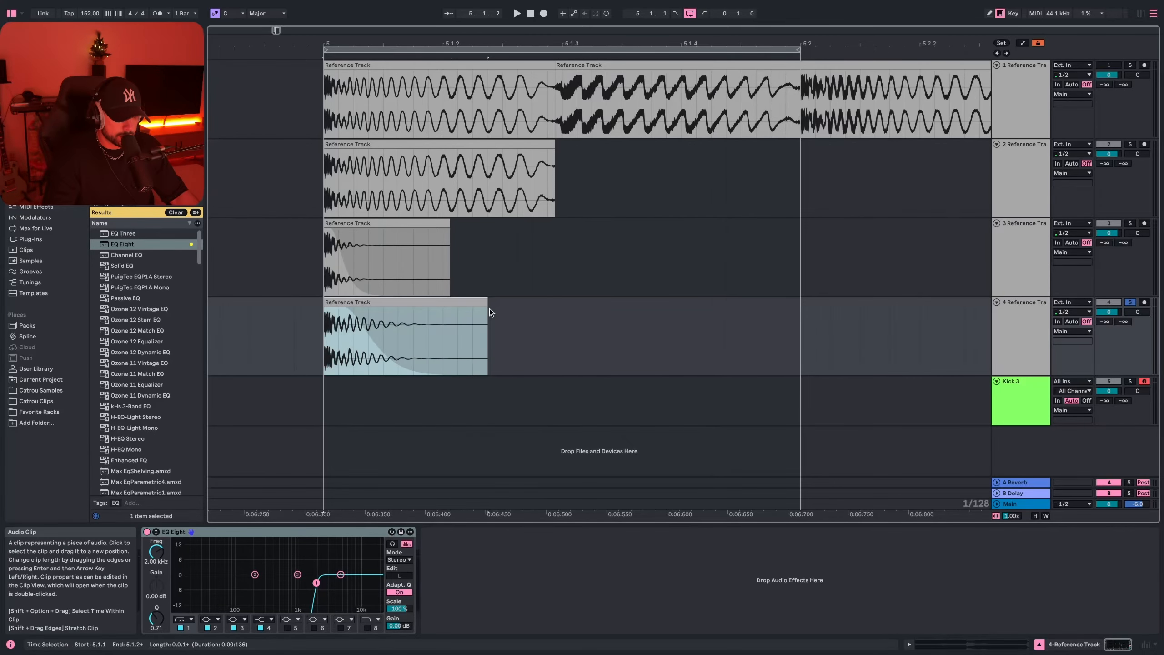
key("space")
Steepen the fourth Reference Track clip's fade-out near its start and trim the clip's end further
left_click_drag(389, 357, 347, 374)
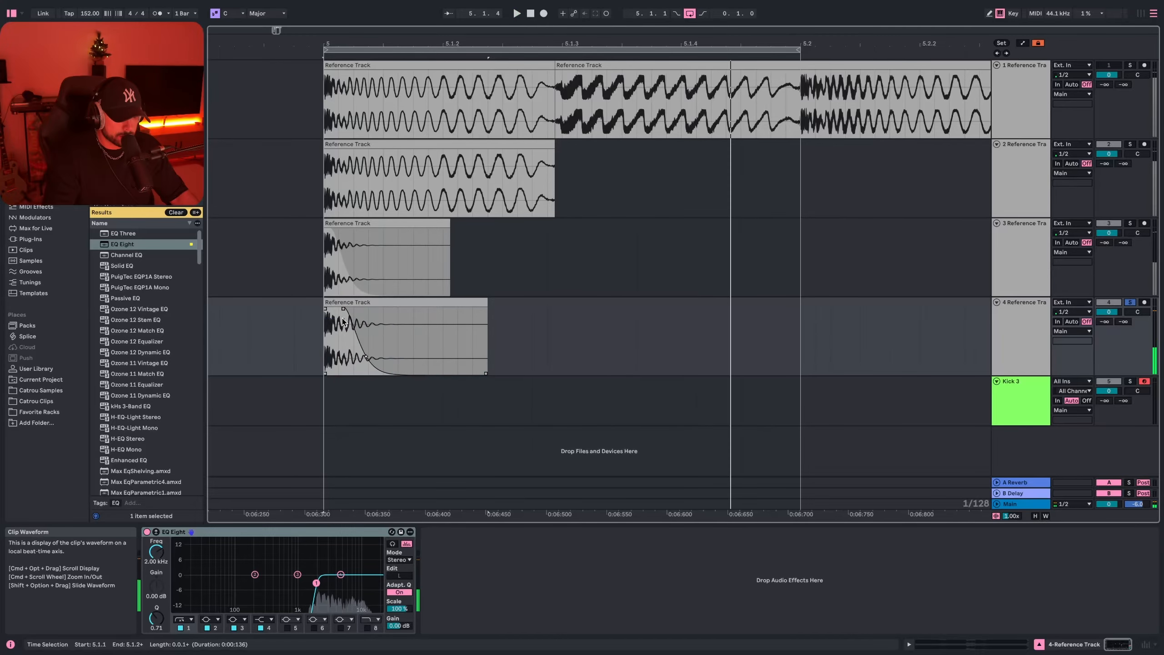
left_click_drag(488, 309, 414, 309)
left_click_drag(325, 309, 331, 309)
Add the third and second Reference Tracks to the solo and play the shaped low, mid and high bands together
left_click(1130, 223, "super")
left_click(1130, 145, "super")
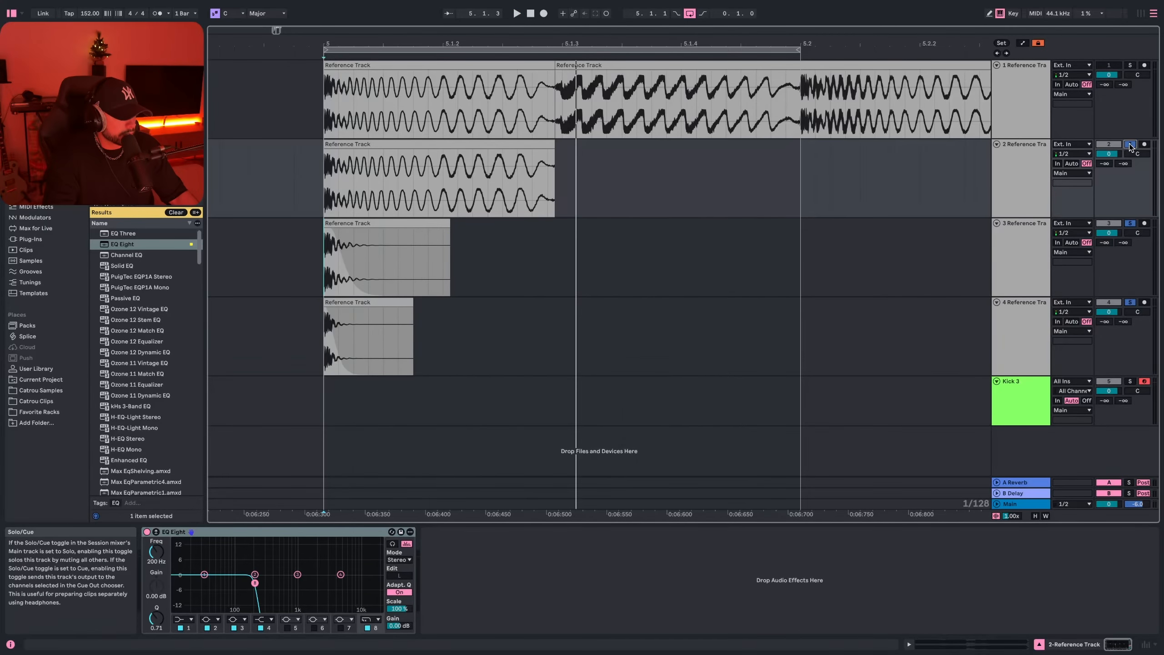
left_click(1014, 214)
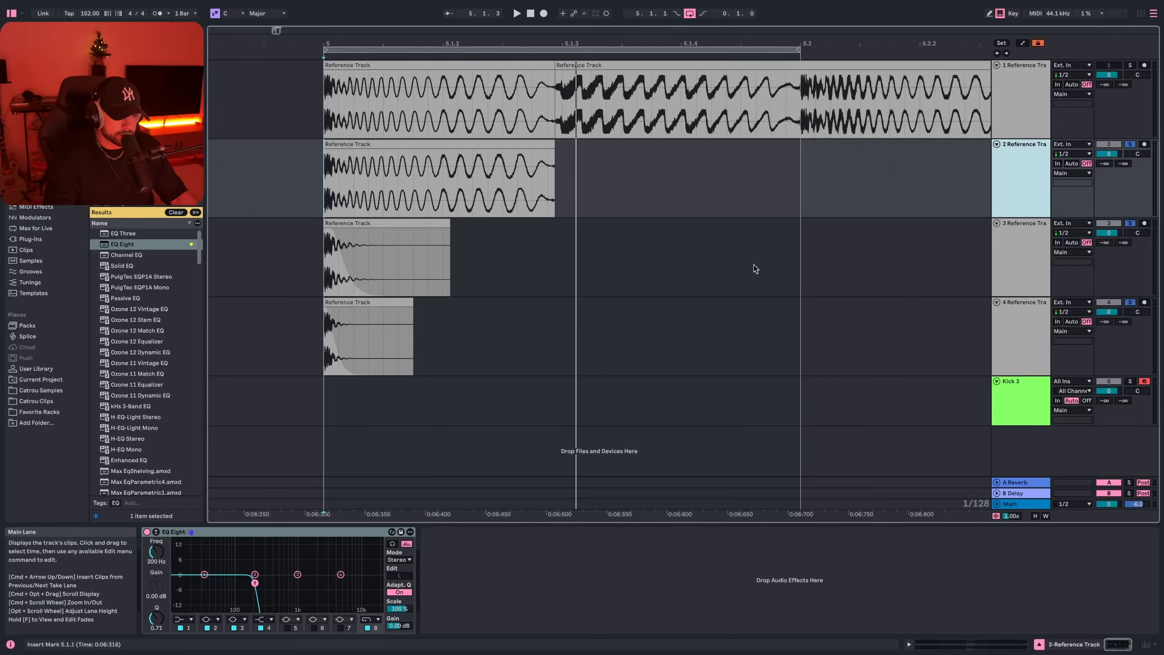
key("space")
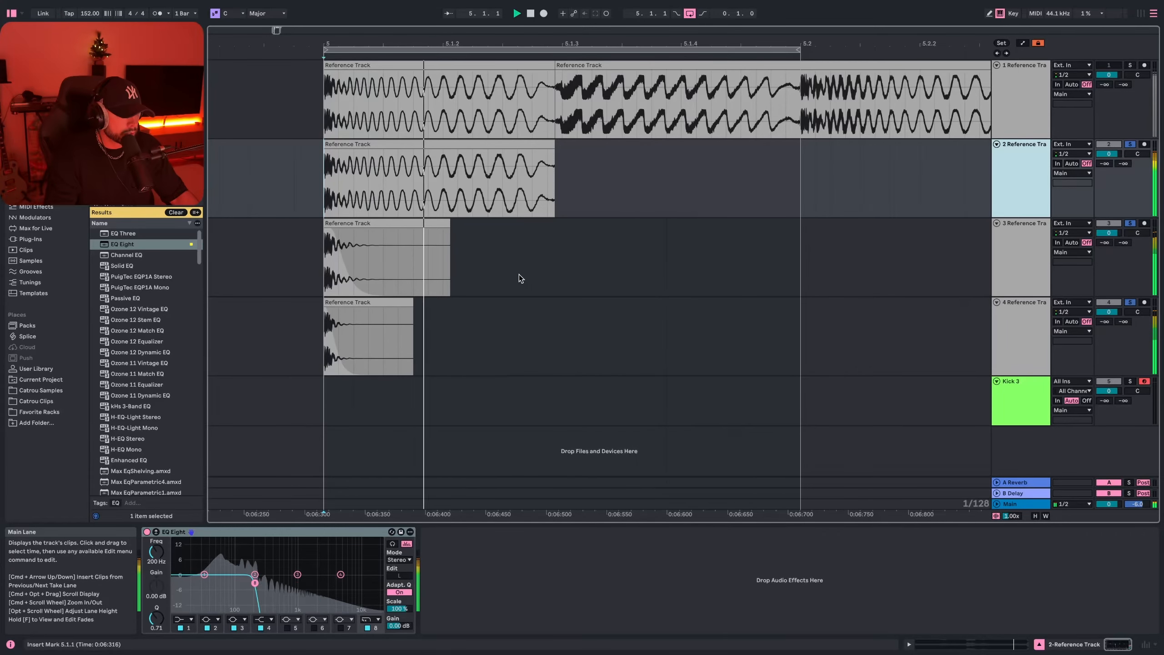
key("space")
left_click(368, 229)
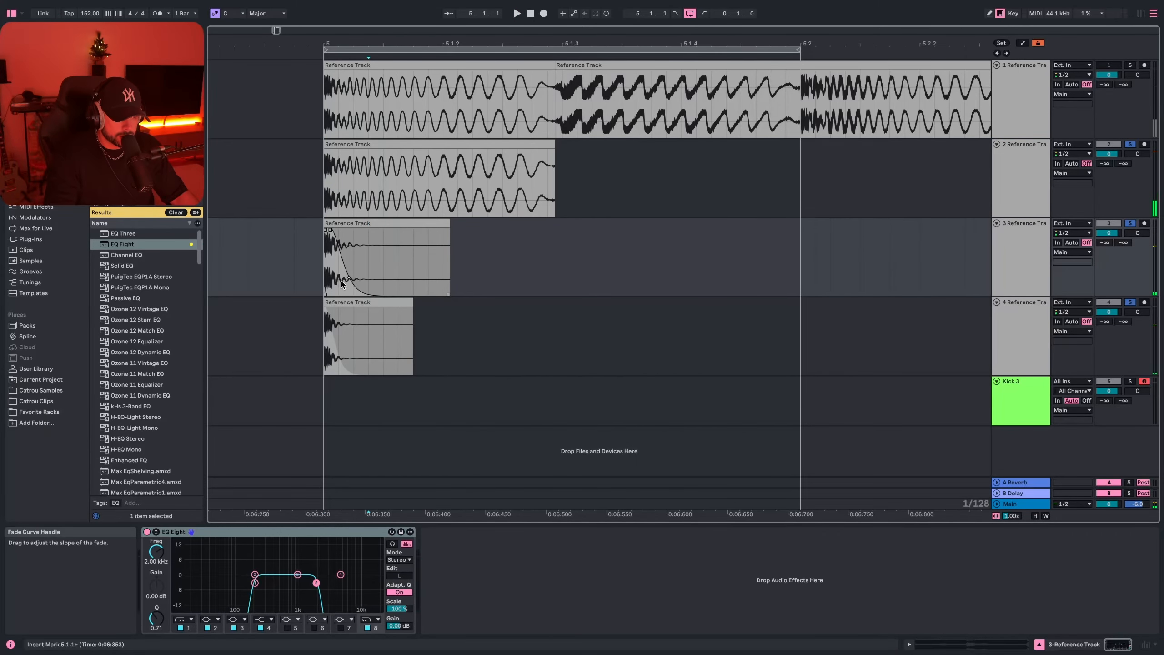
Compare the original kick with the layered bands by alternating solo between the first Reference Track and the Resampled Kick group
key("space")
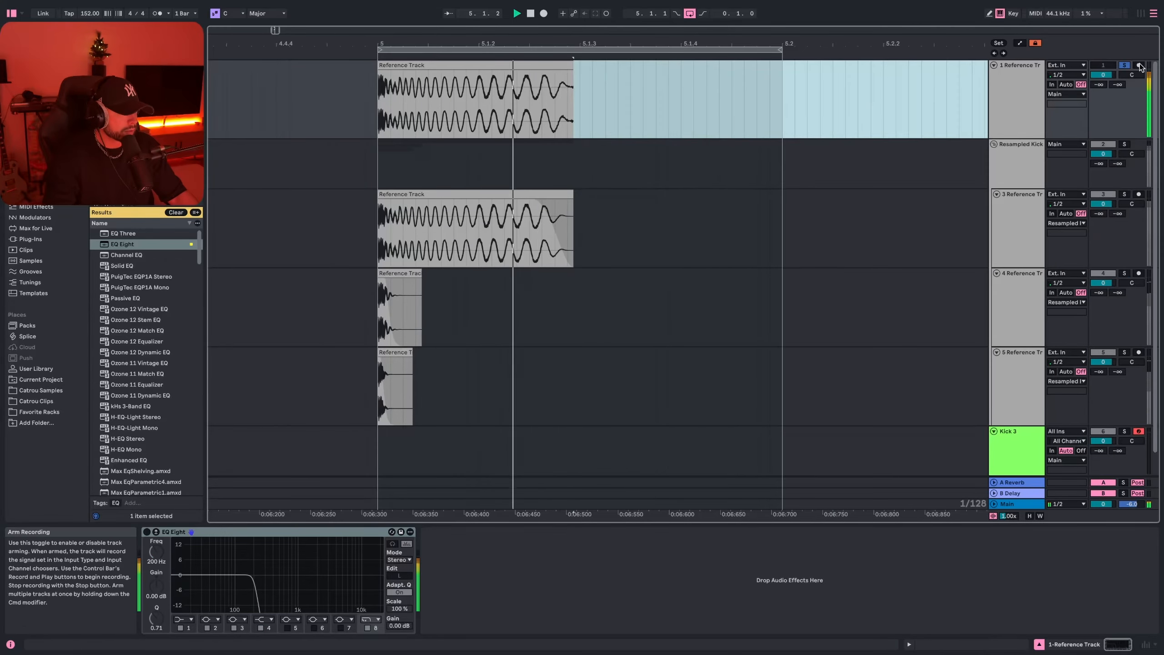
left_click(1124, 144)
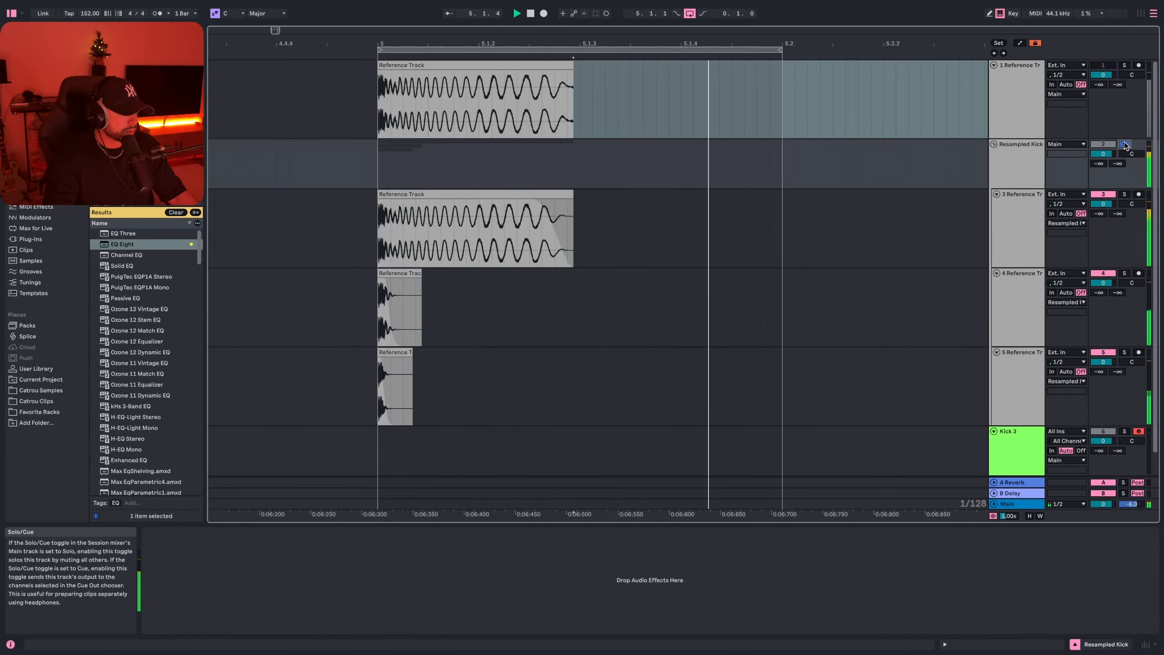
left_click(1123, 65)
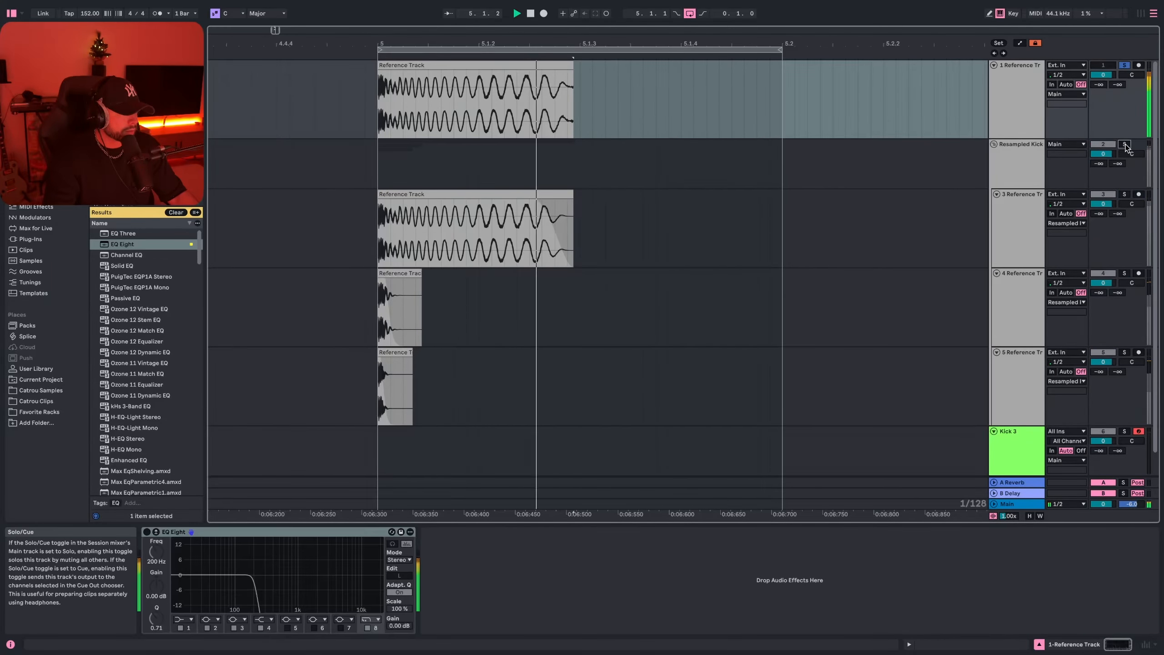
left_click(1124, 144)
key("space")
Insert a new audio track in the Resampled Kick group and set its input to Resampling
key("ctrl+t")
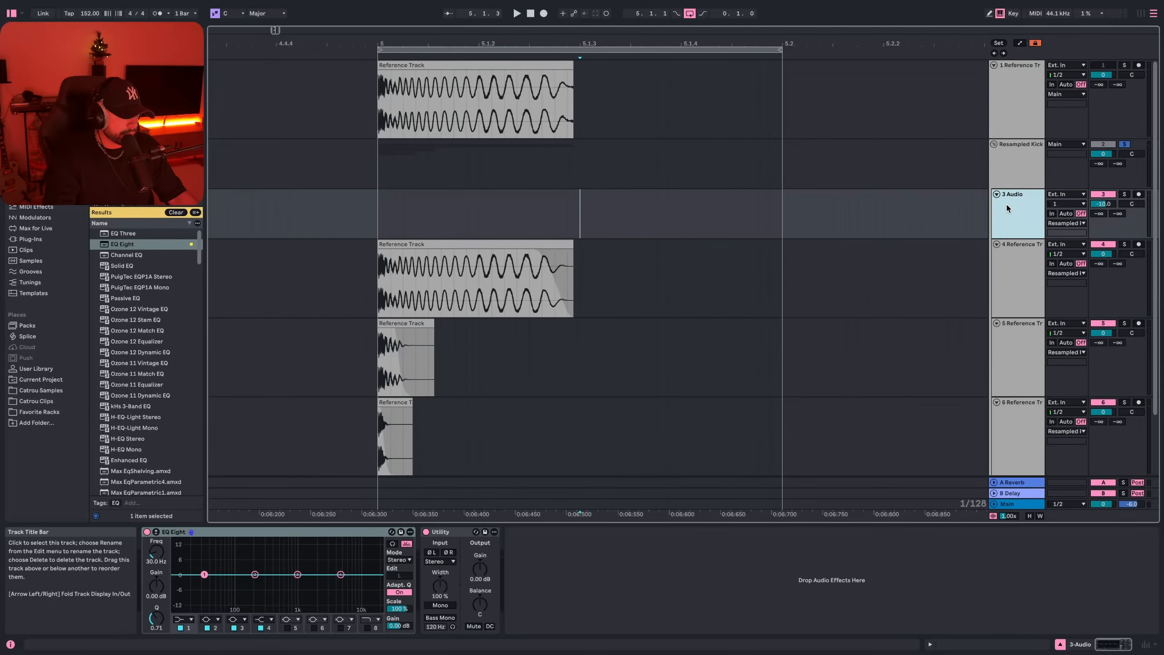
left_click(1066, 194)
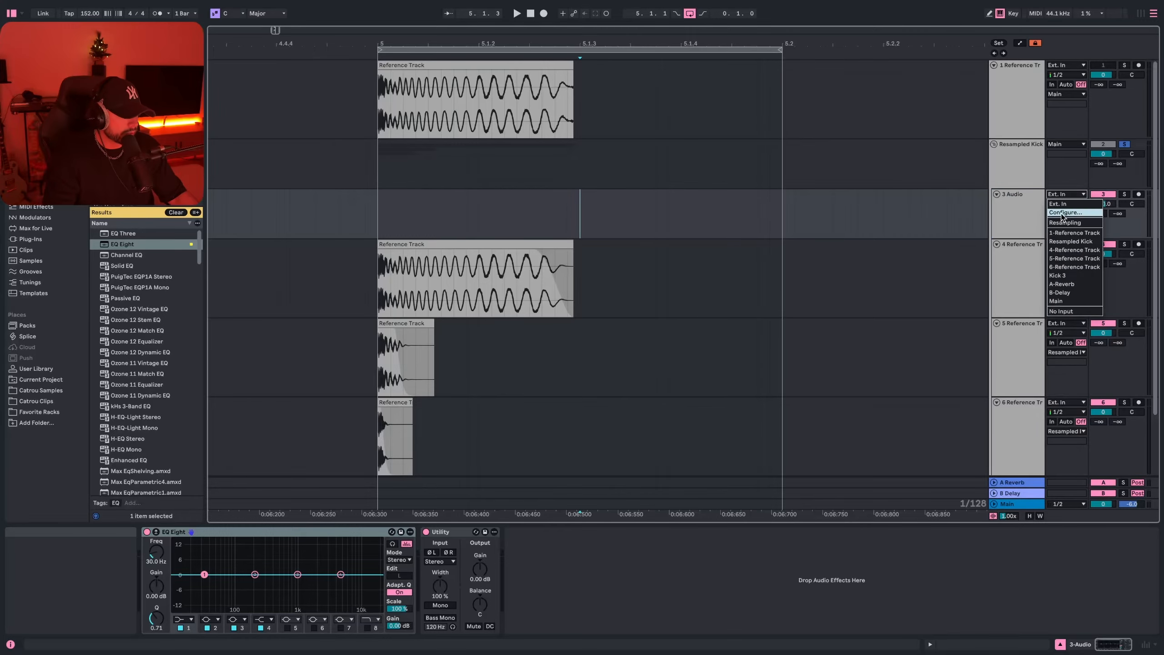
left_click(1074, 218)
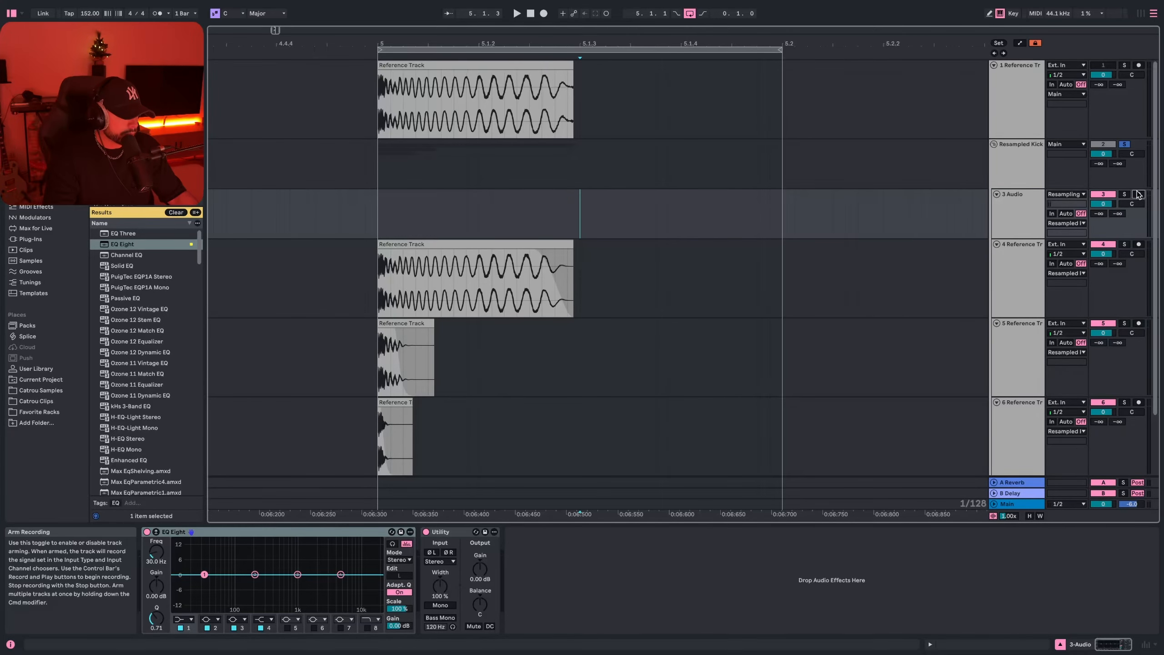
Arm the new audio track and record the layered kick from 5.1.1 onto it
left_click(1139, 194)
left_click(530, 13)
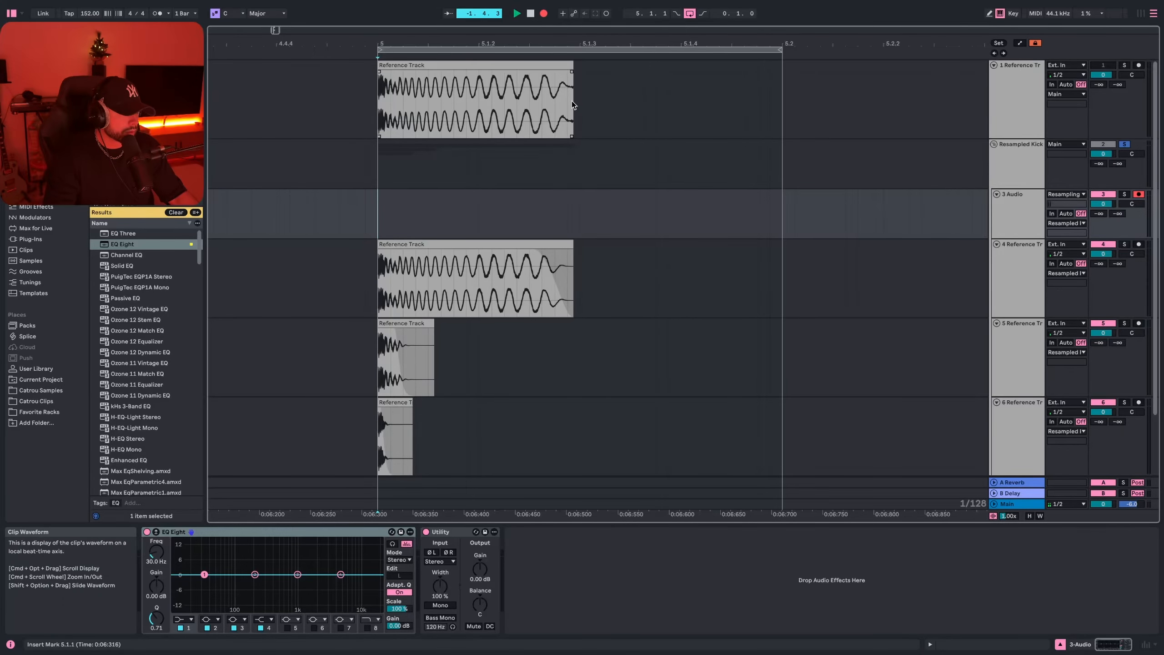
key("space")
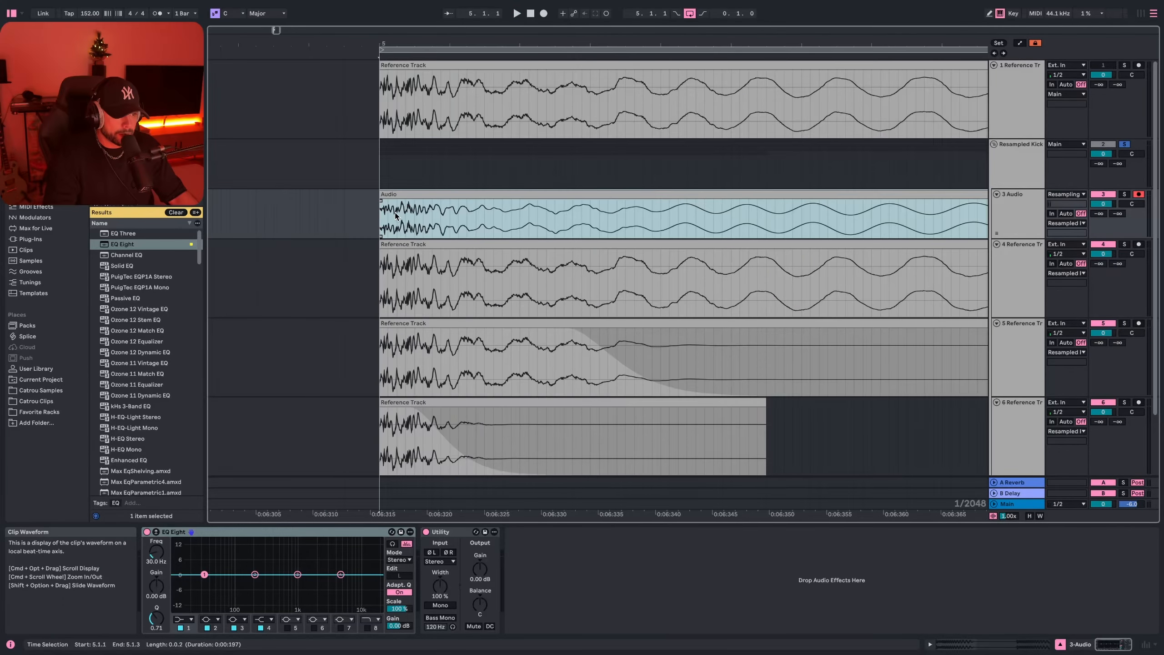
Add a very short fade-in at the start of the resampled kick clip
scroll(396, 216, "down", 10)
scroll(396, 216, "up", 9)
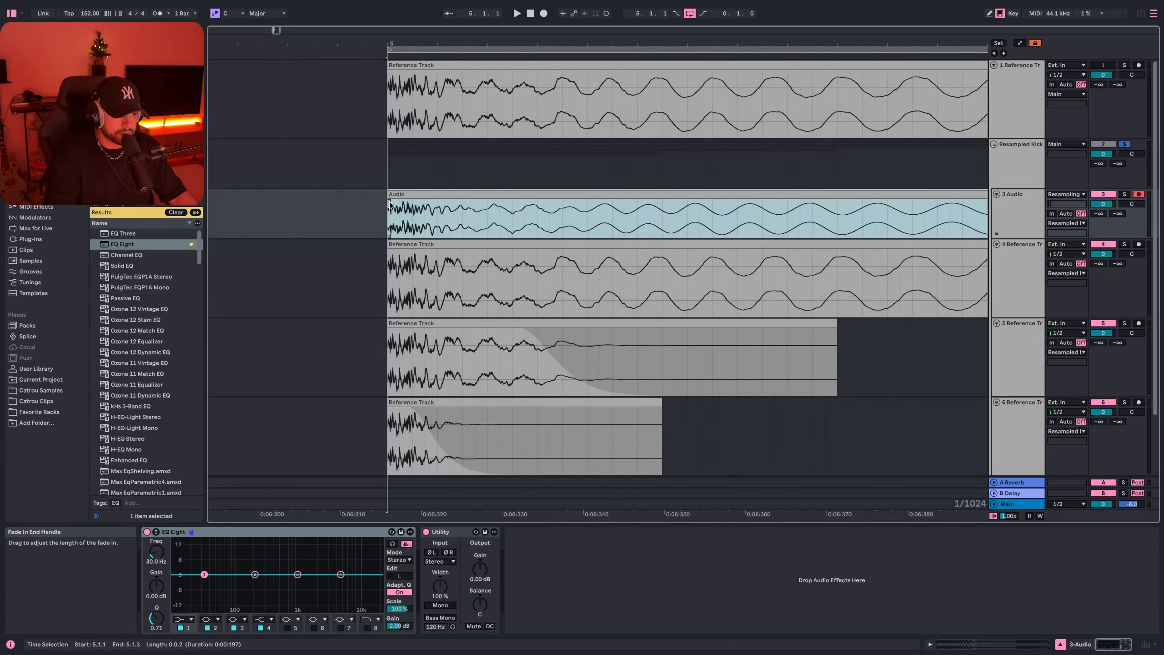
left_click_drag(391, 202, 394, 200)
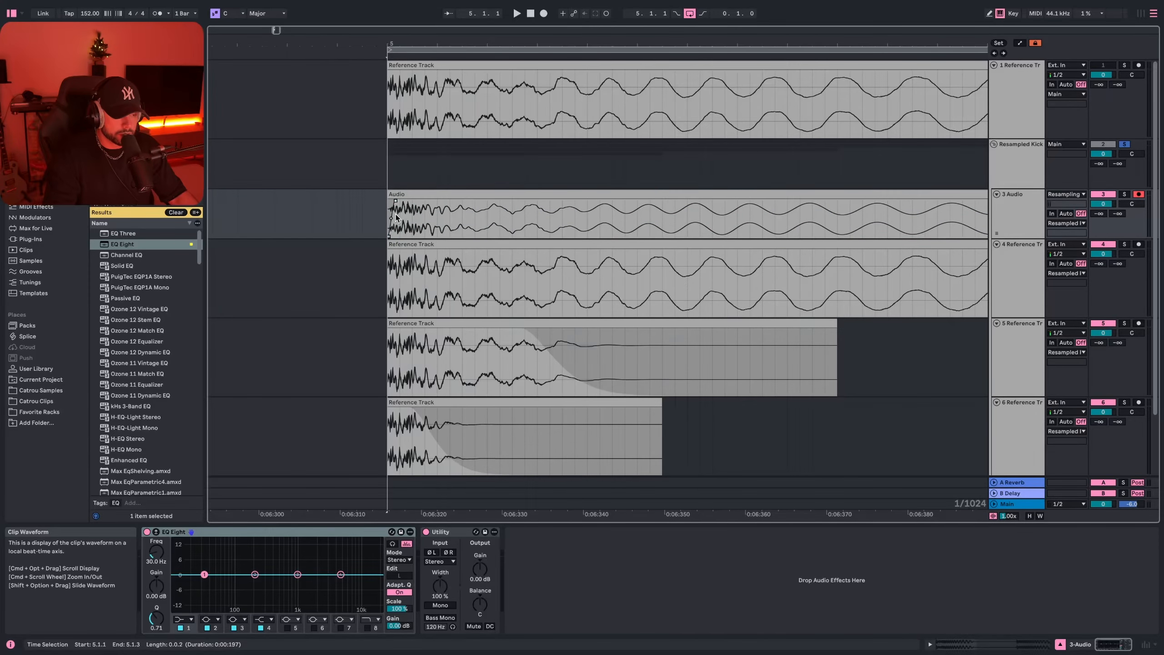
Check that Create Fades on Clip Edges is off in the Record, Warp & Launch settings
scroll(397, 217, "up", 3)
scroll(390, 203, "down", 5)
key("ctrl+comma")
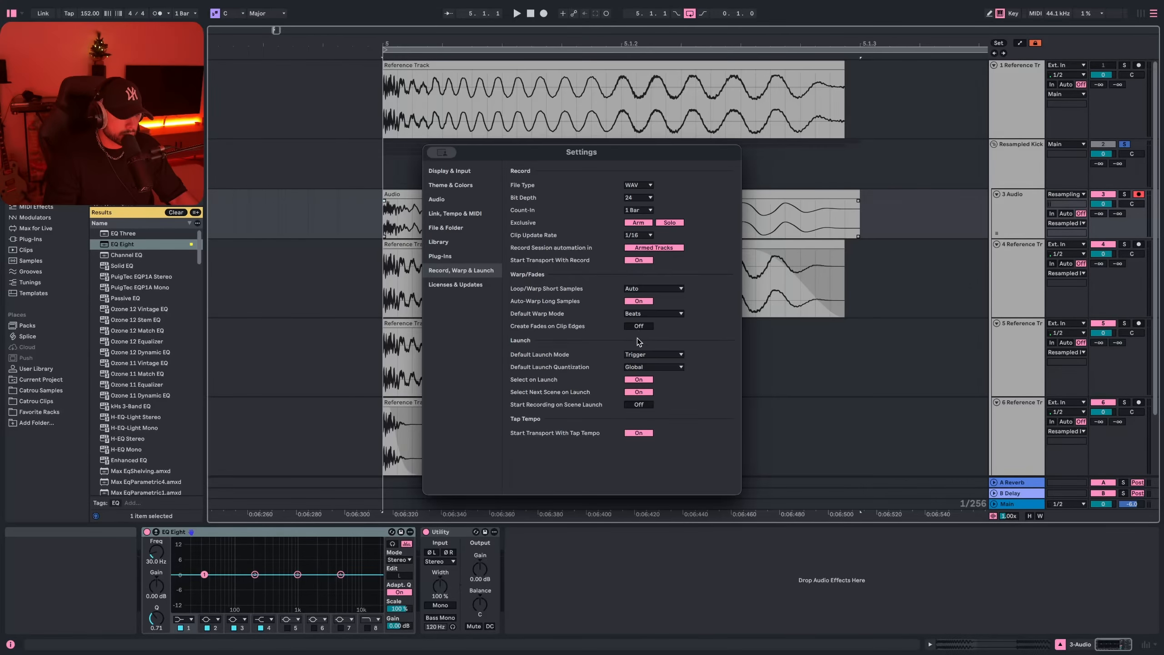
left_click(639, 326)
left_click(638, 328)
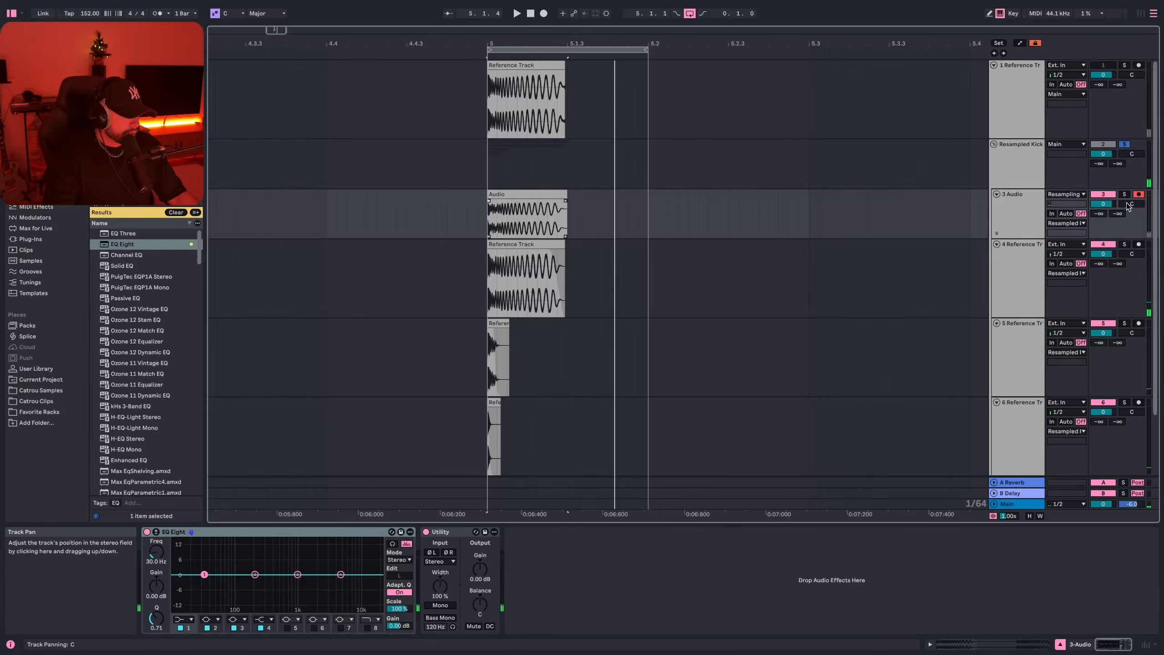
Solo the resampled audio track, enlarge its lane and play the kick clip from 5.1.1
left_click(1124, 194)
scroll(514, 231, "up", 5)
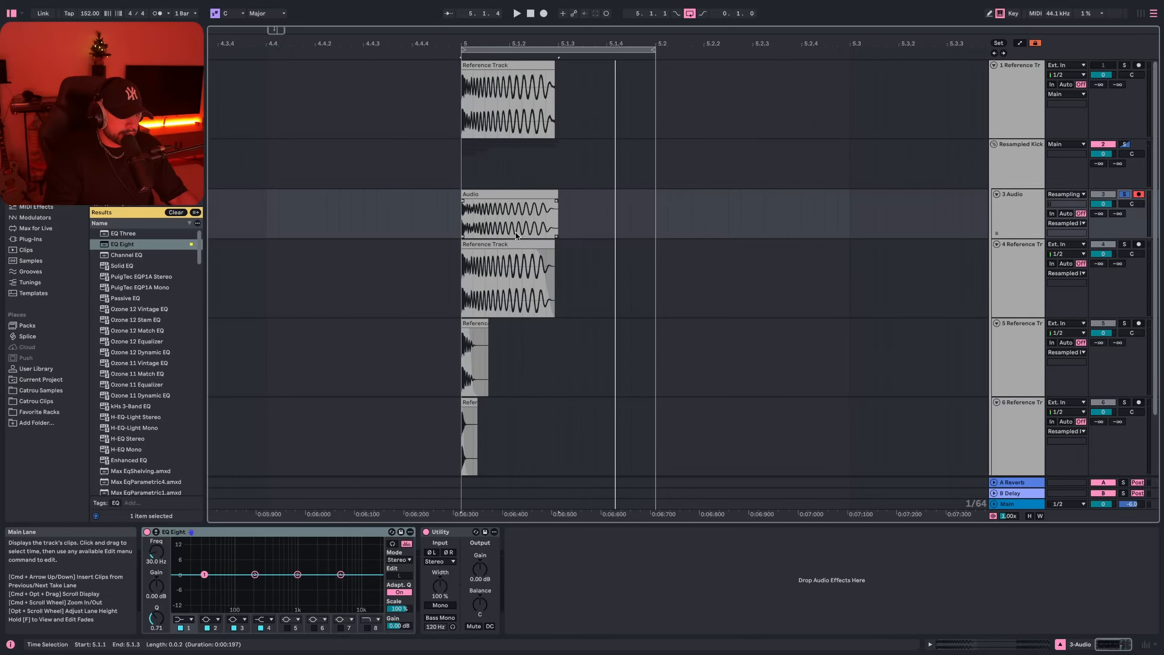
scroll(514, 231, "up", 3)
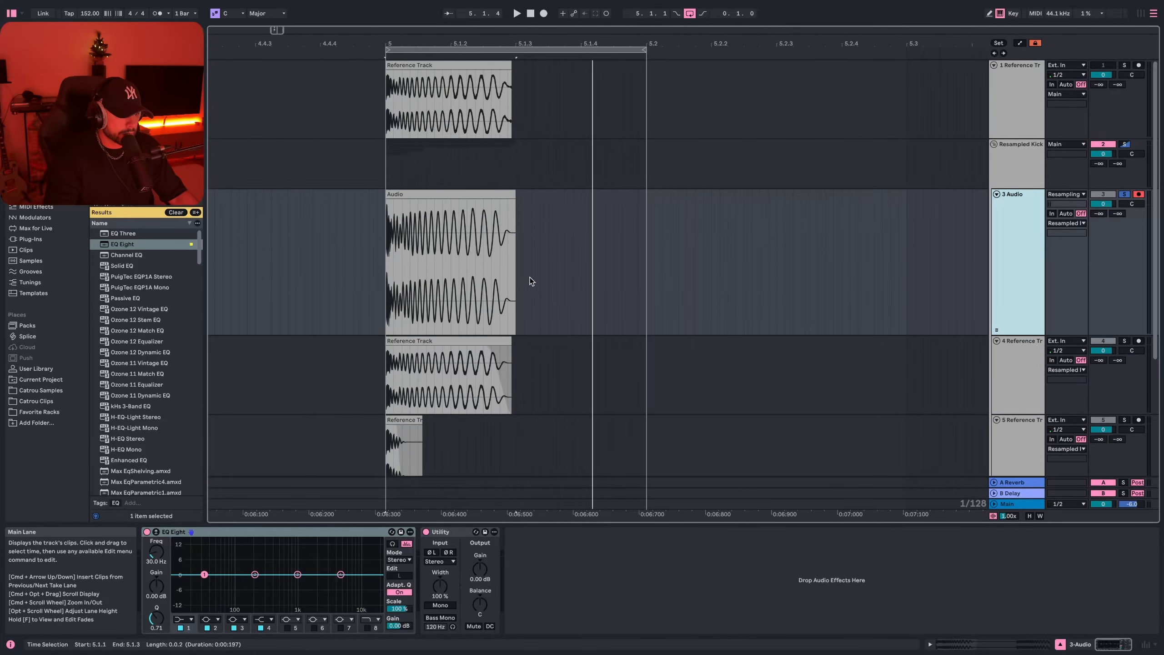
left_click(385, 254)
key("space")
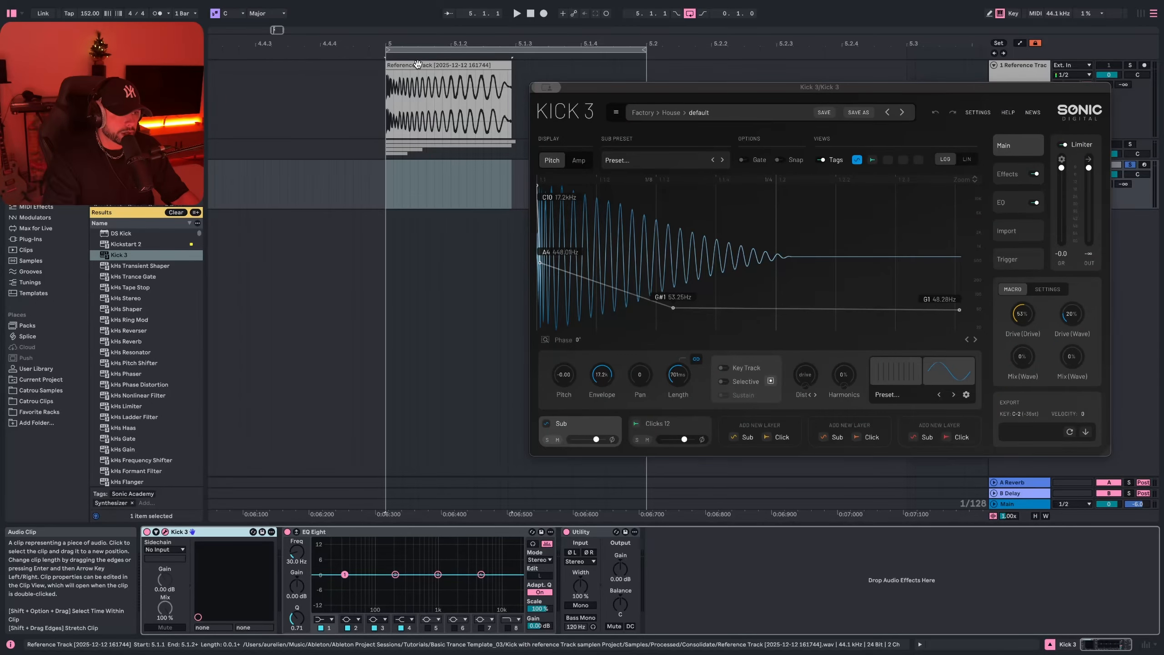
Load the consolidated reference kick clip into Kick 3 for analysis and import it with the Accurate algorithm
left_click_drag(419, 64, 717, 243)
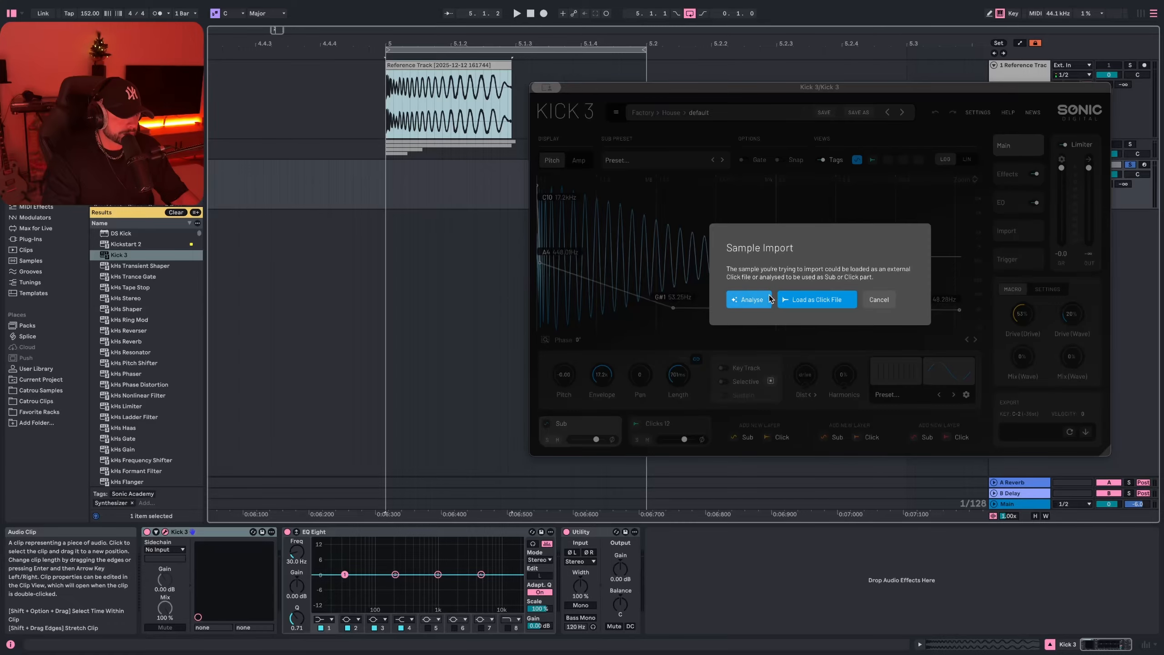
left_click(756, 301)
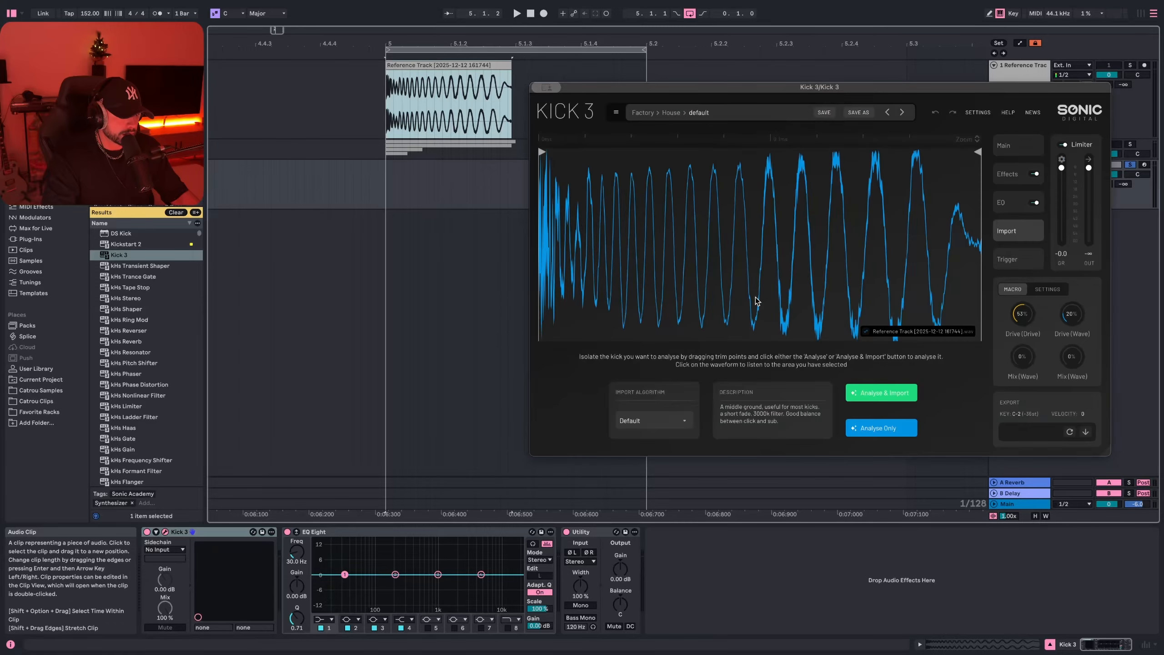
left_click(650, 421)
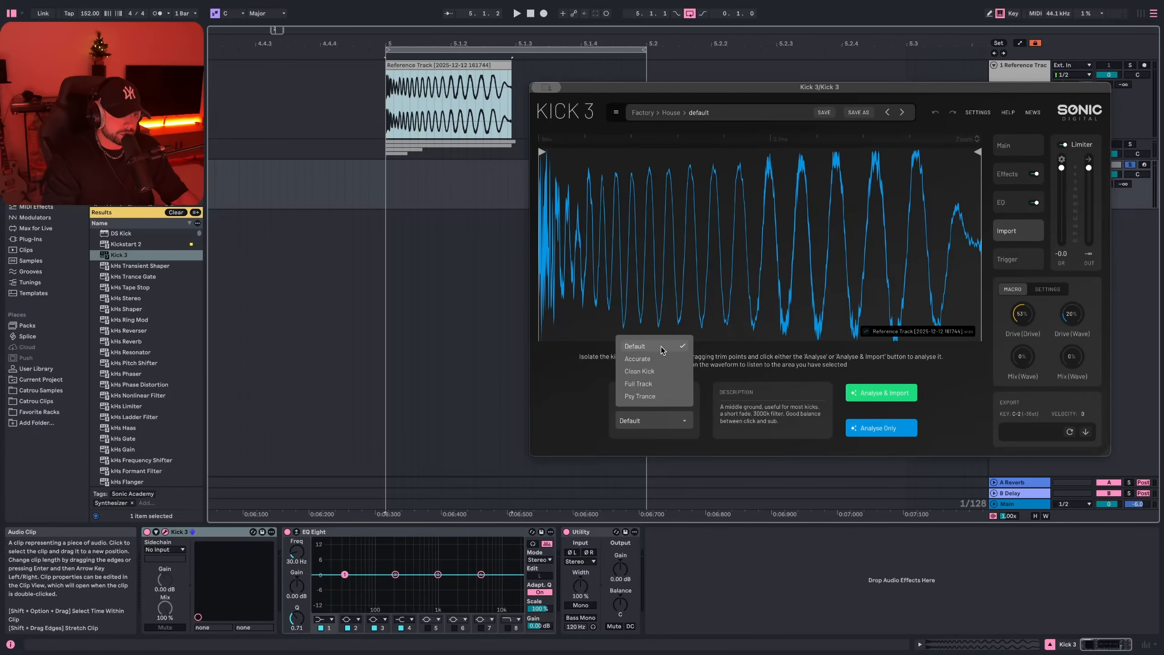
left_click(641, 359)
left_click(641, 421)
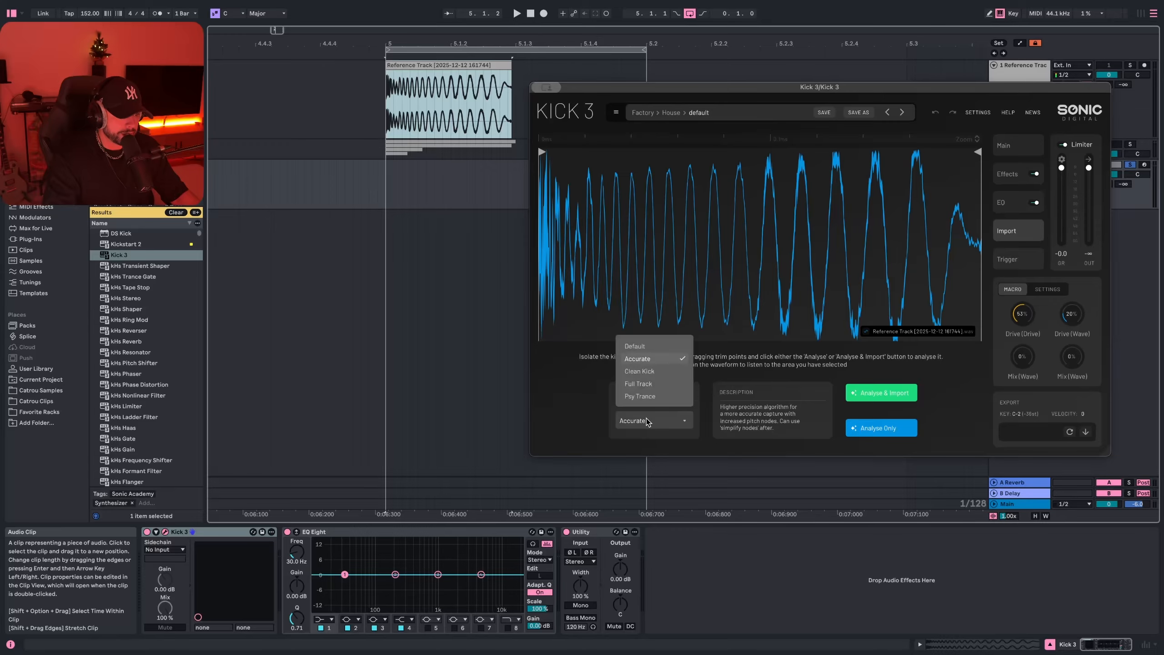
left_click(632, 429)
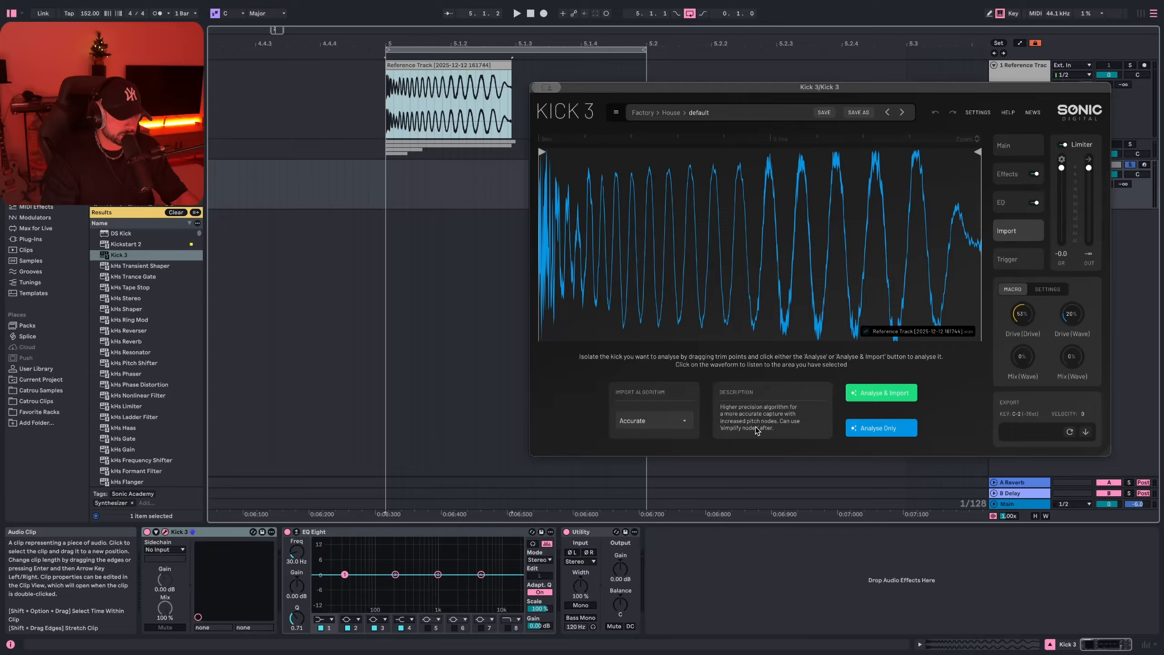
left_click(862, 396)
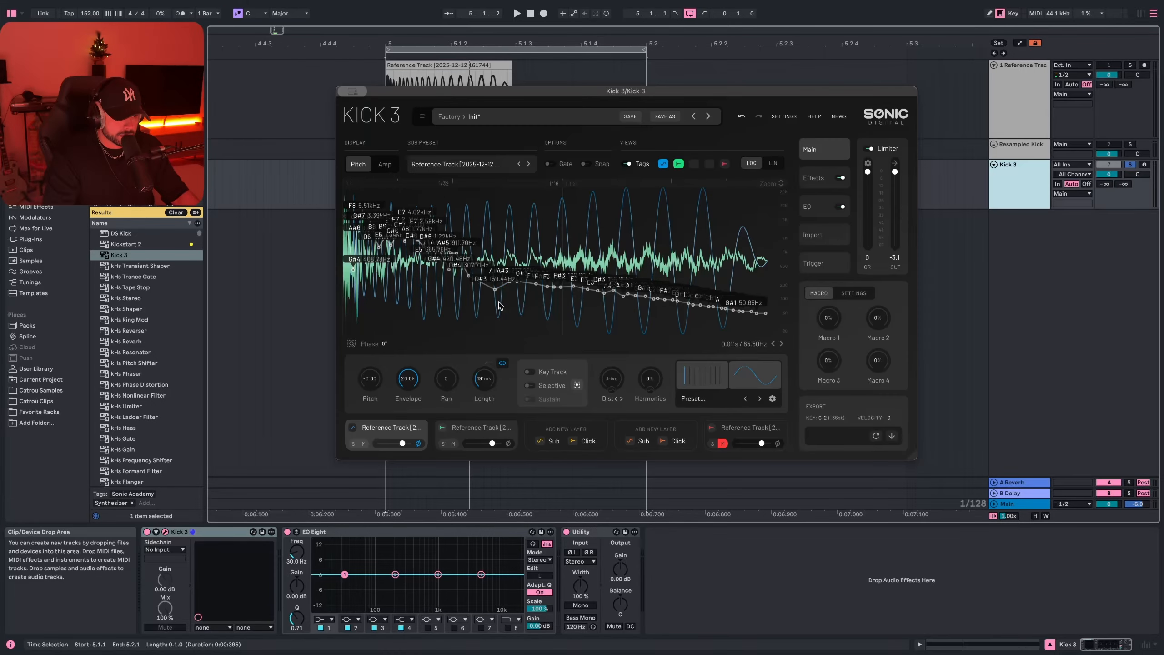
Audition Kick 3's imported sub layer and click layer in turn by soloing each during playback
left_click(354, 443)
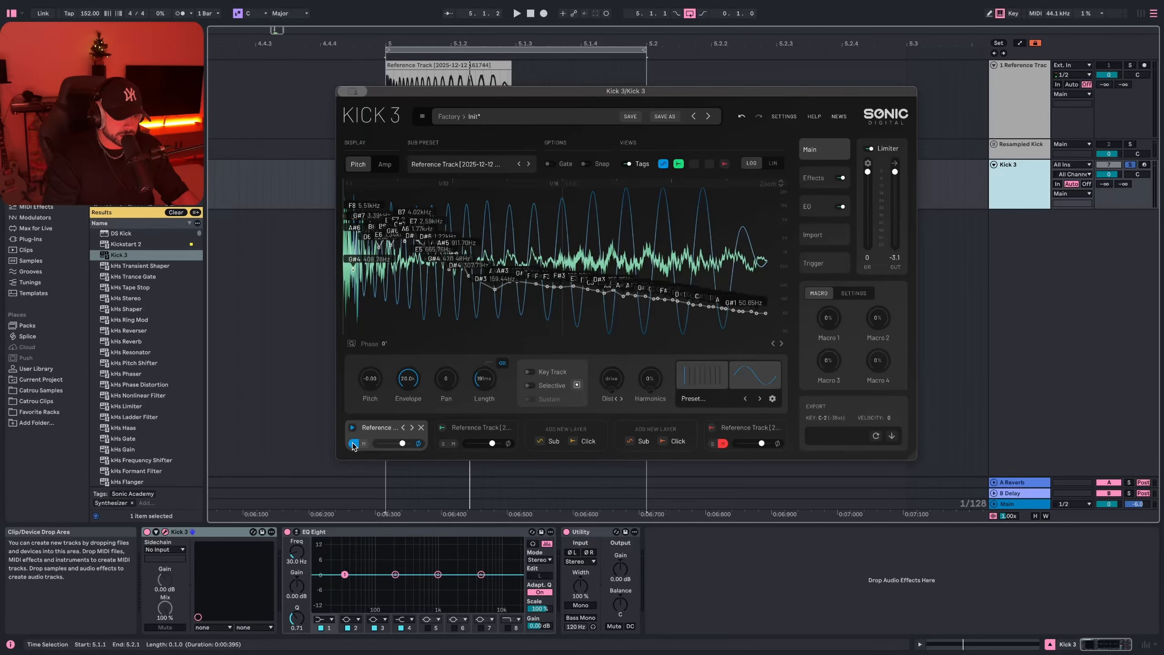
key("space")
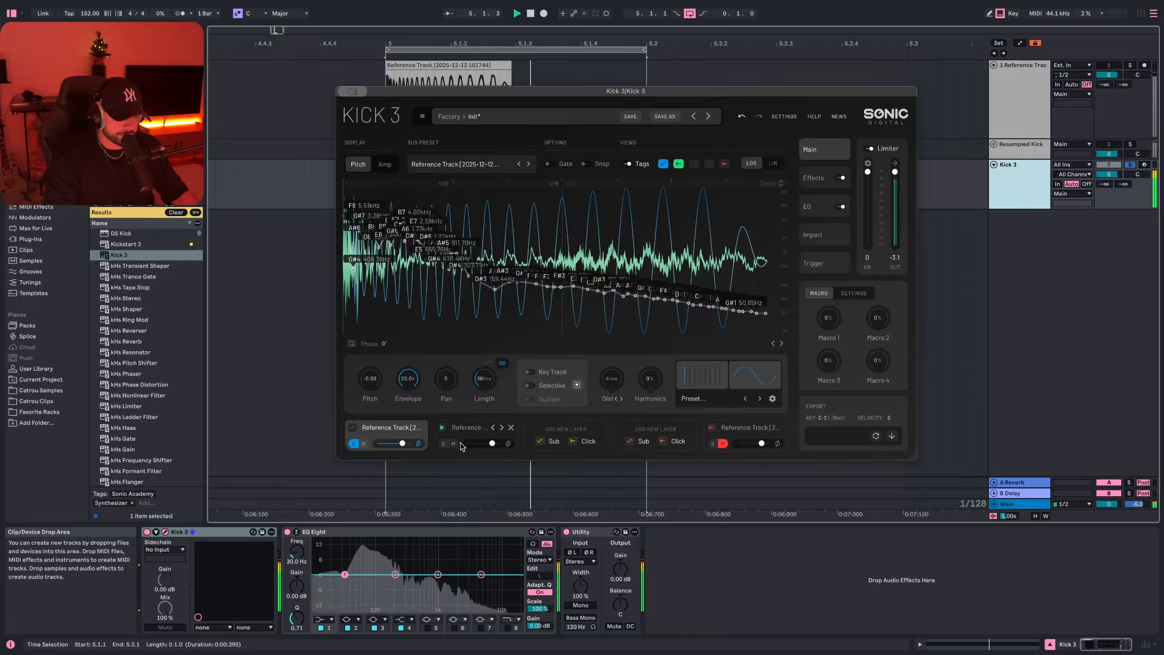
left_click(470, 438)
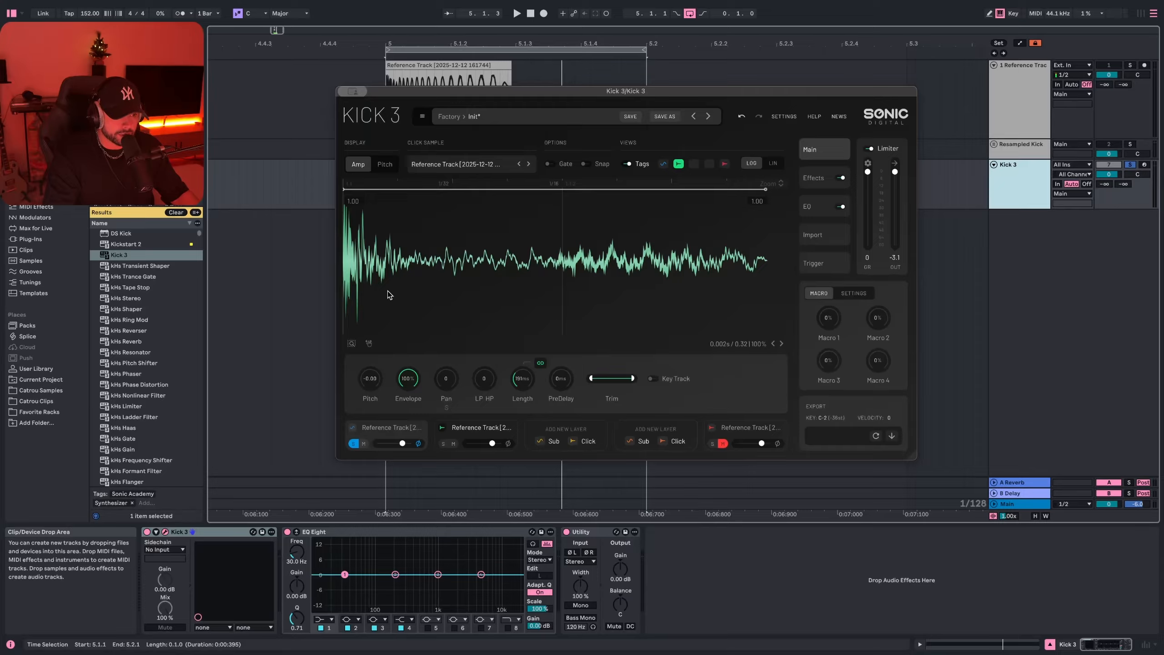
left_click(443, 443)
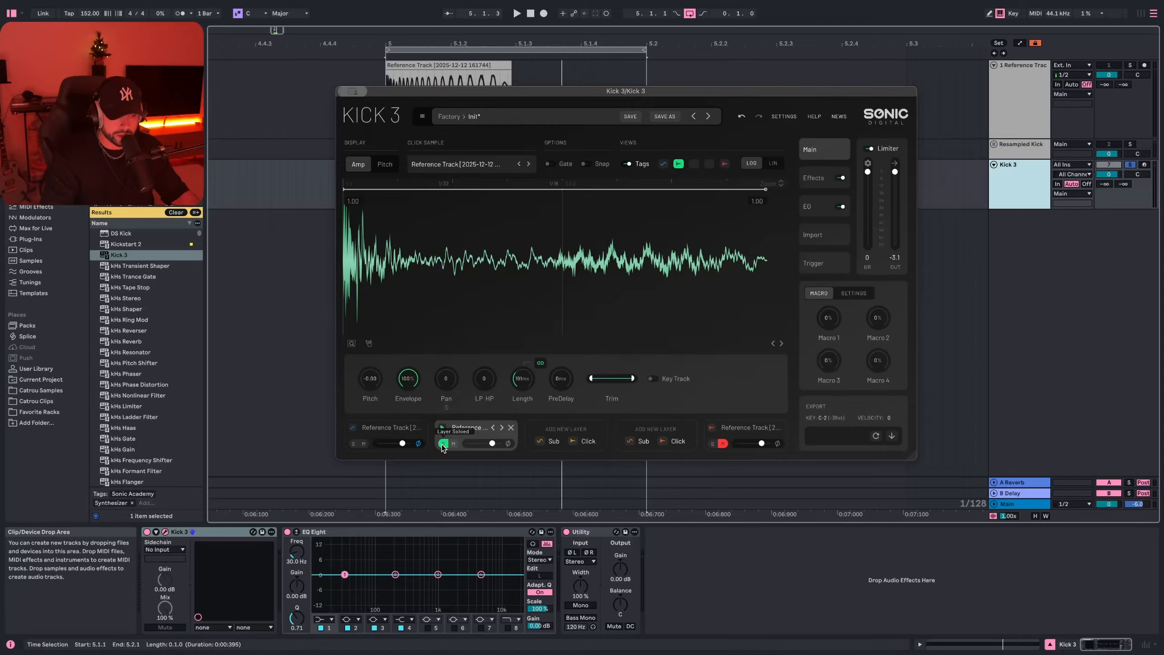
key("space")
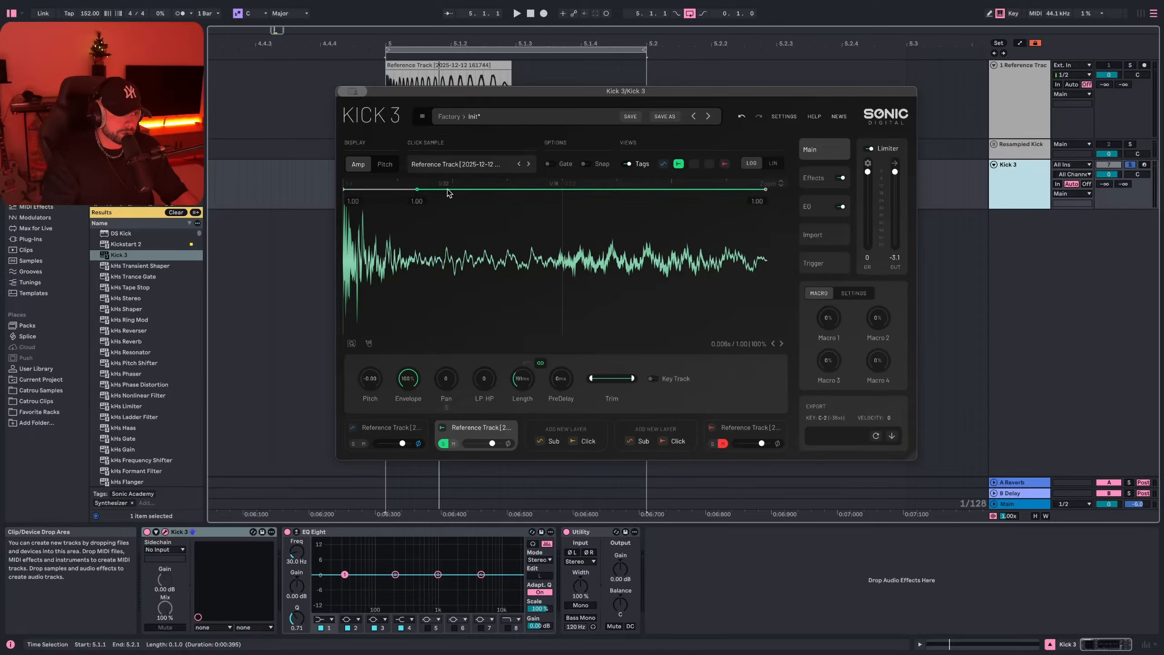
Shape the click layer's amp envelope to hold 1.00 briefly, drop steeply to 0.00 and stay there, and play it back
left_click_drag(765, 189, 765, 331)
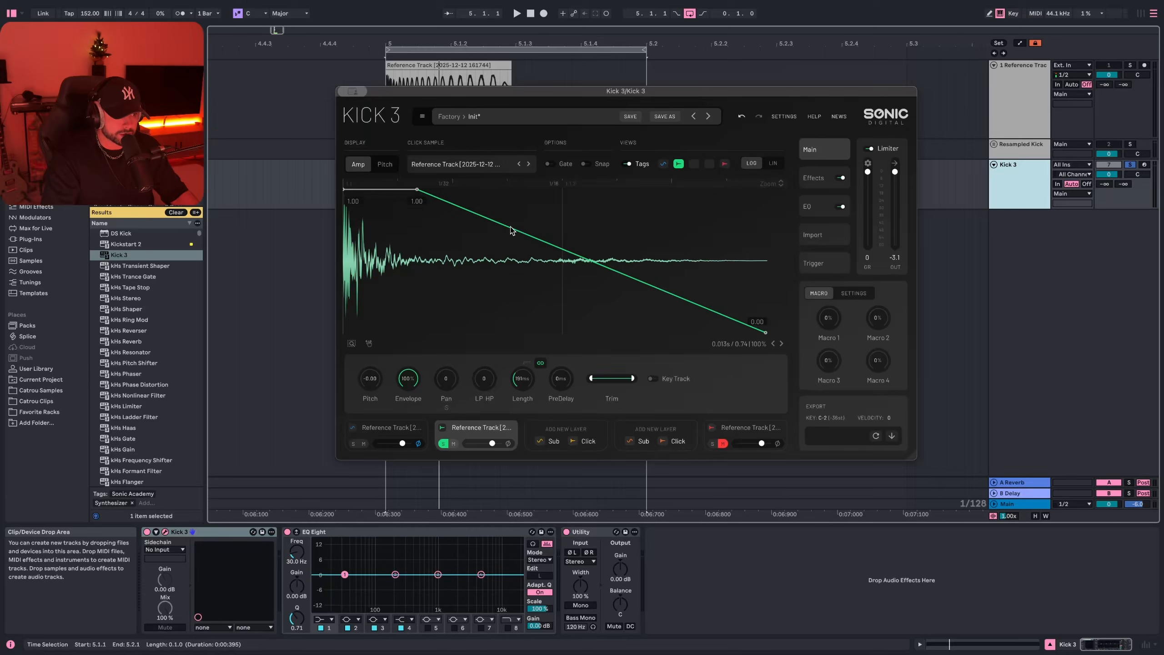
left_click_drag(512, 228, 470, 343)
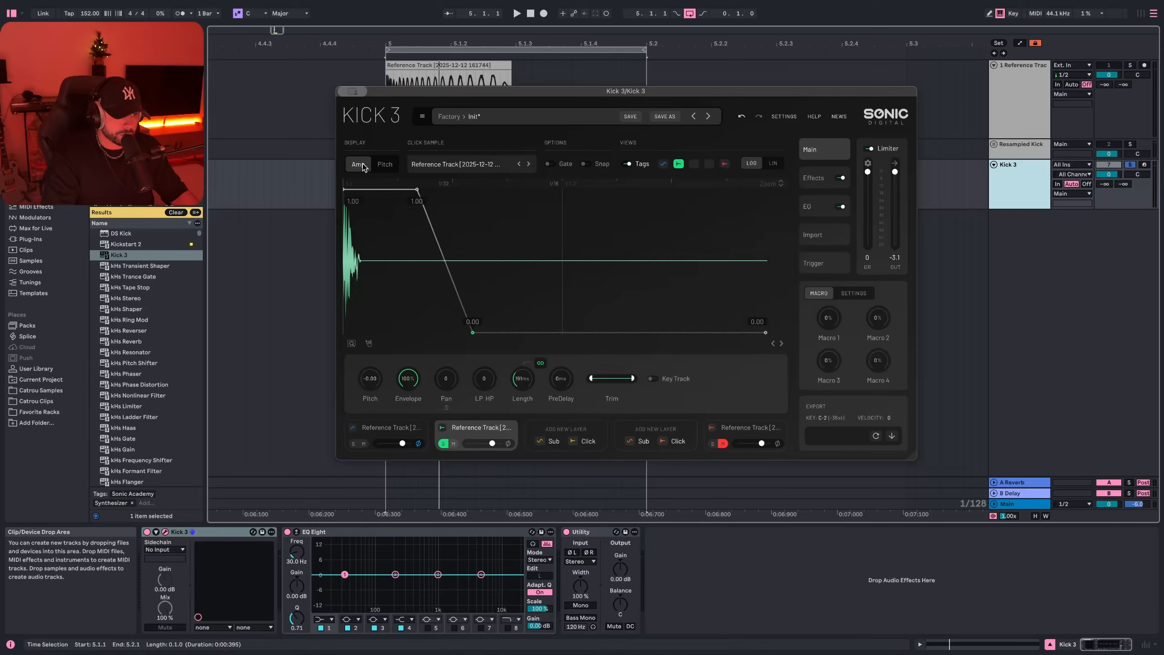
left_click_drag(414, 200, 406, 200)
key("space")
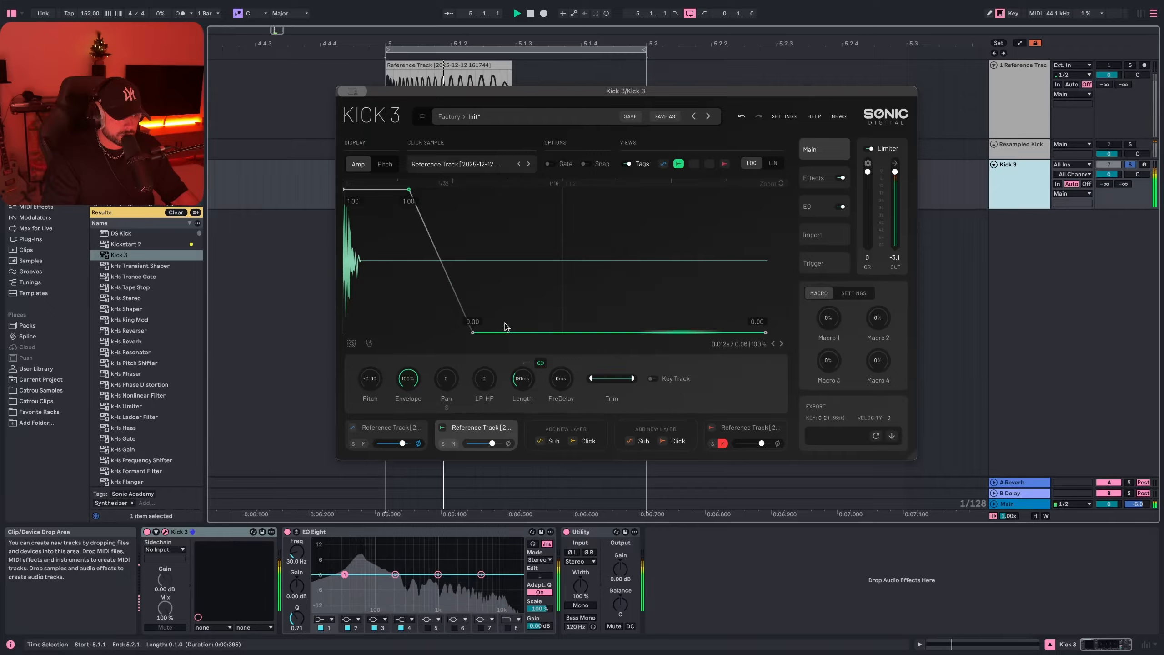
Refine the click layer's decay during playback with an earlier start, an outward curve and an end at about 0.010 s
left_click_drag(471, 332, 544, 333)
left_click_drag(413, 203, 384, 202)
left_click_drag(463, 261, 486, 229)
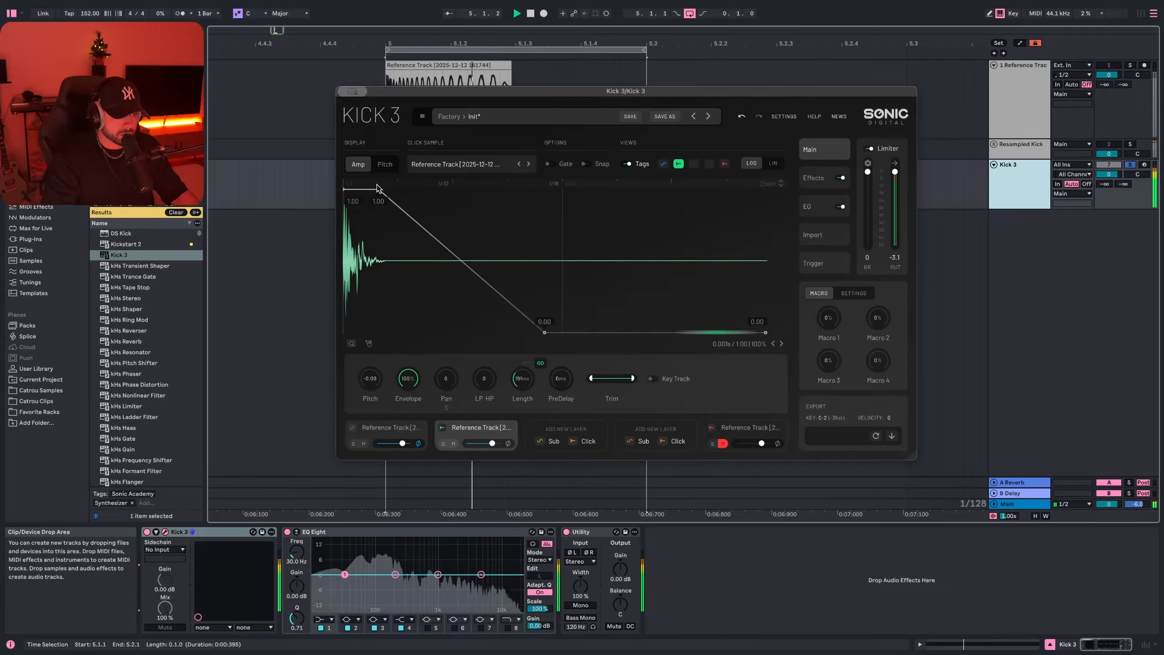
left_click_drag(553, 346, 468, 352)
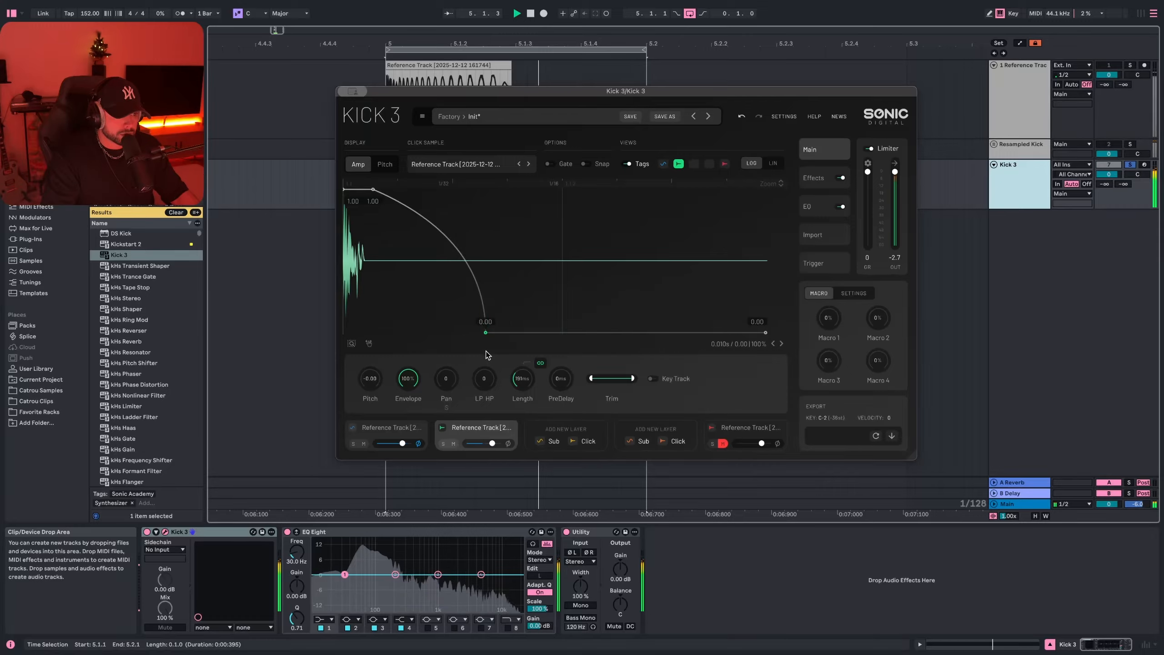
key("space")
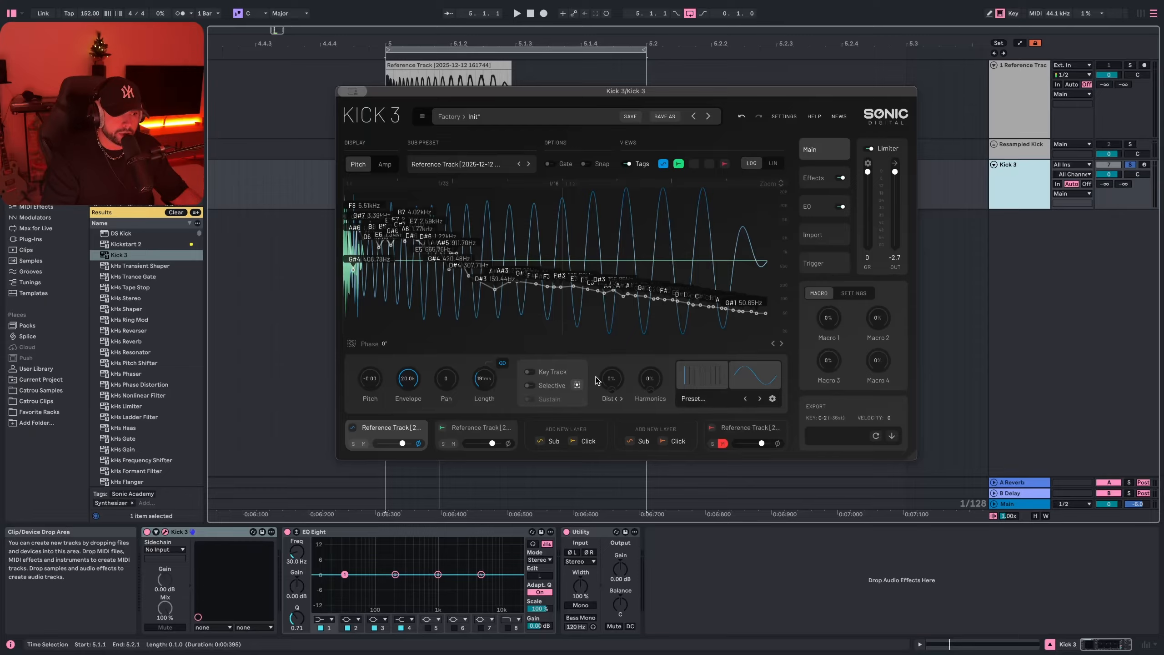
Lower the later pitch nodes of the sub layer together until the last one sits at about 40 Hz, and play it back
left_click_drag(556, 212, 774, 333)
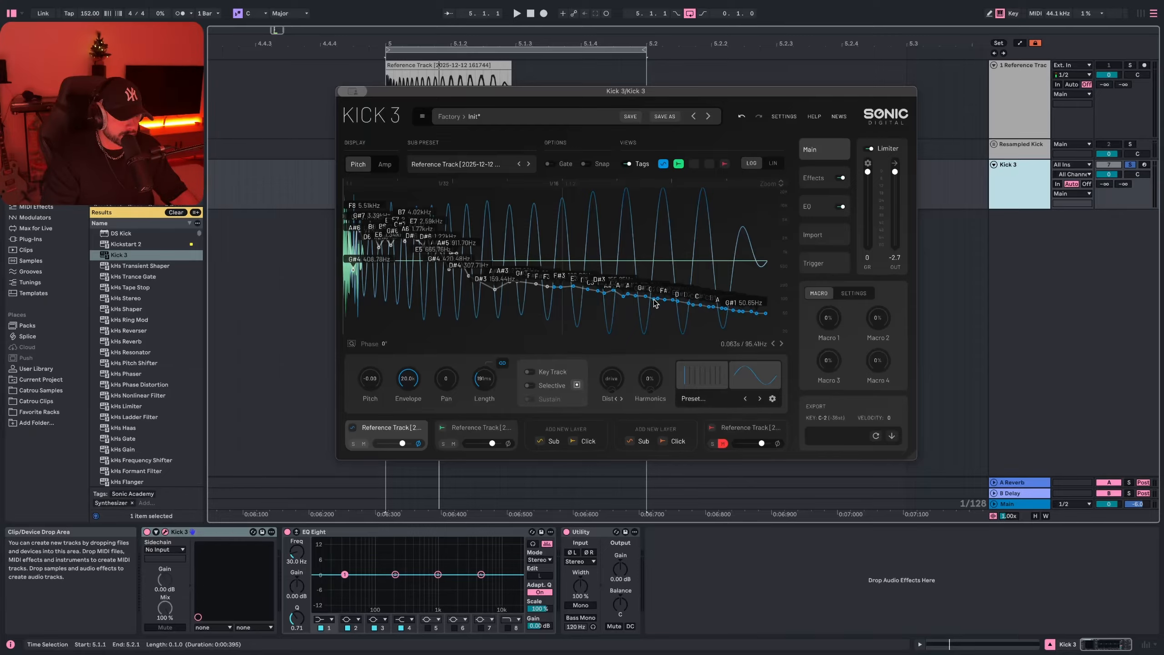
left_click_drag(655, 303, 661, 308)
key("space")
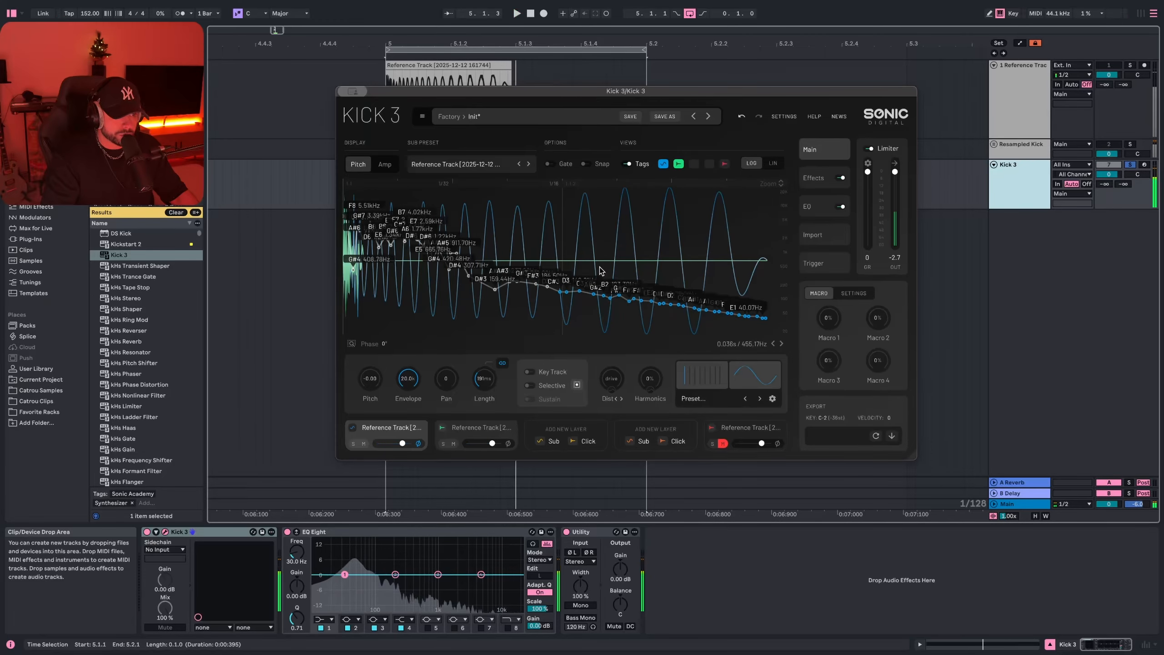
Raise the sub layer's early-to-middle amp envelope nodes together, bringing the dip near 0.010 s to about 0.81, and listen
left_click(385, 164)
left_click_drag(392, 193, 538, 327)
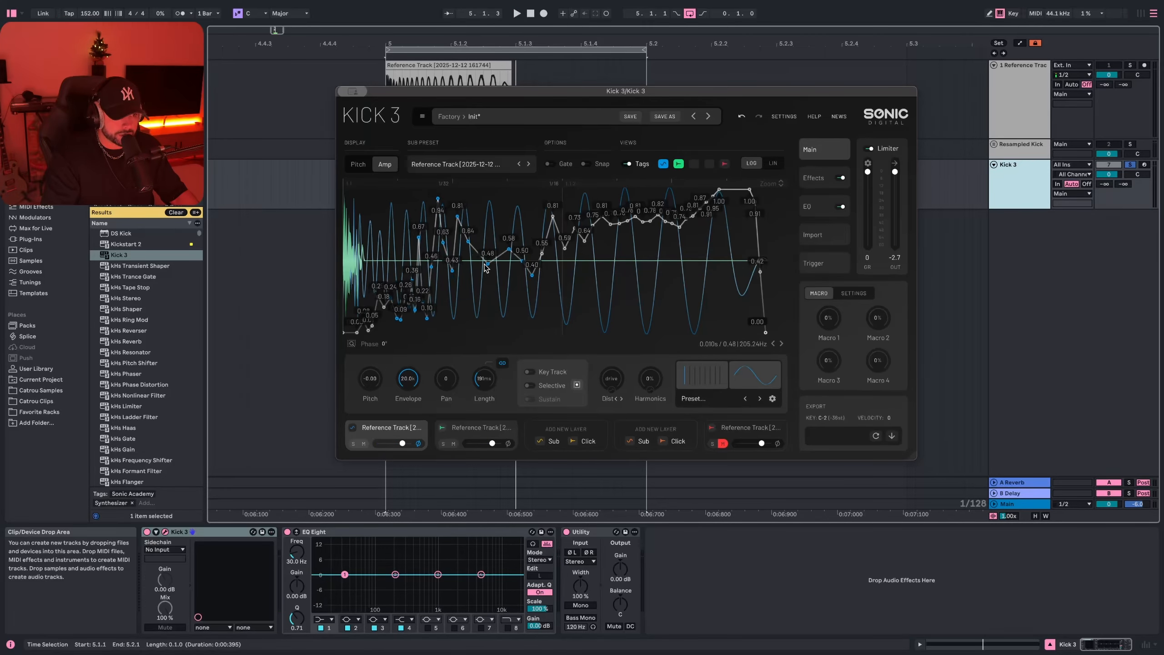
left_click_drag(486, 268, 485, 219)
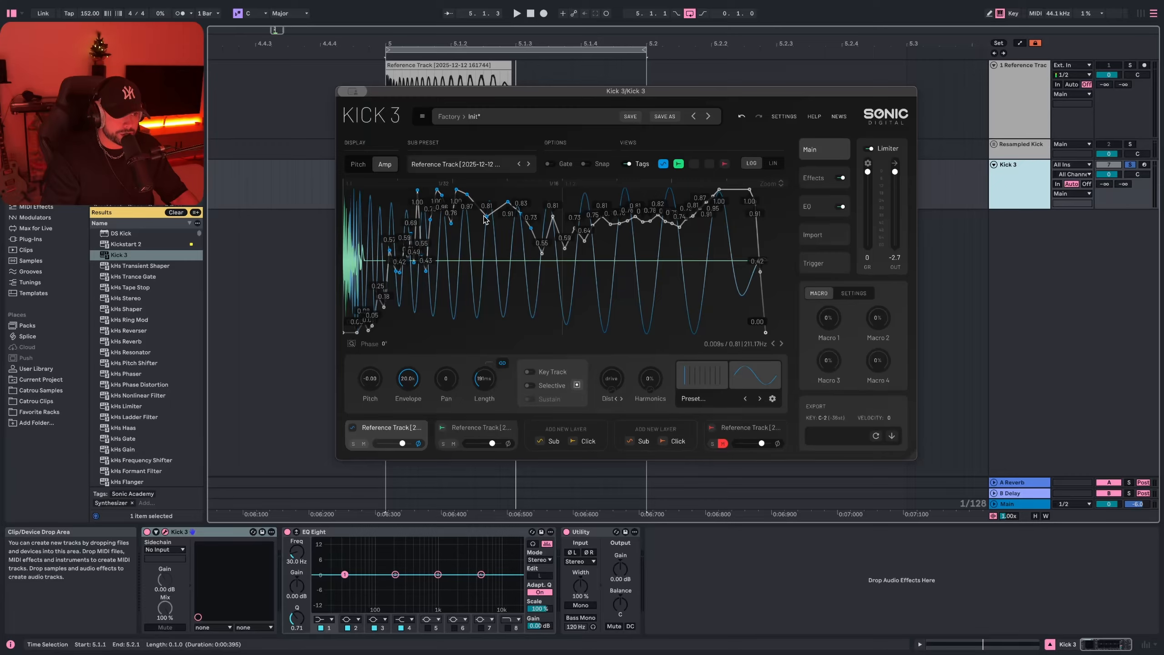
key("space")
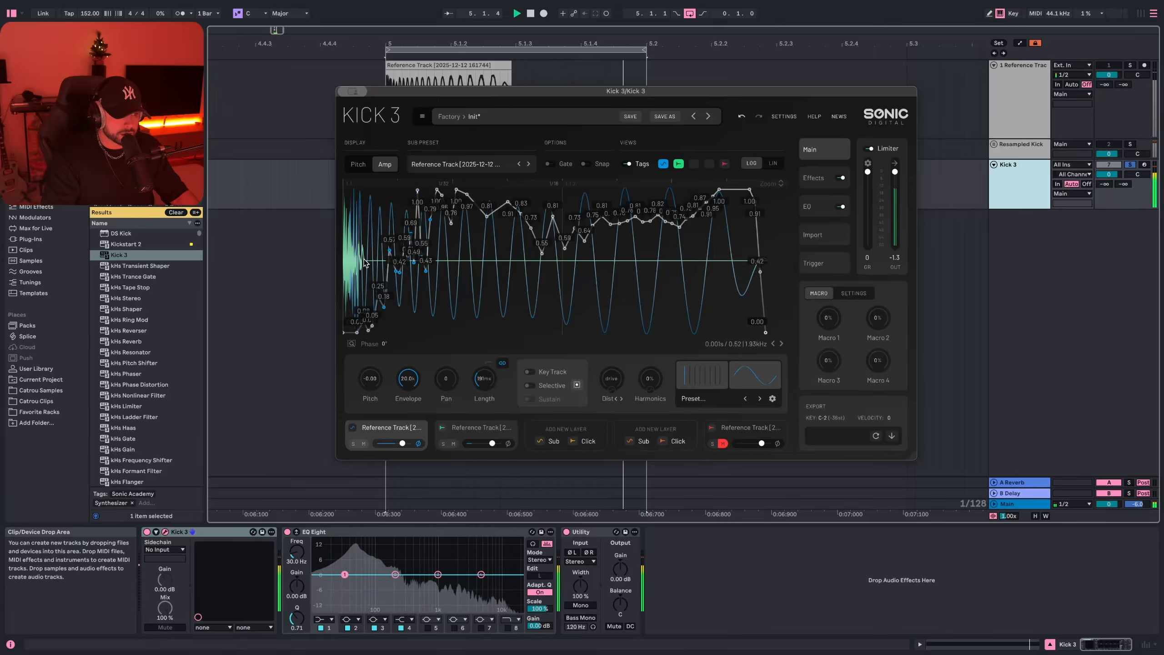
Raise the very first amp envelope nodes of the sub layer together to strengthen its attack during playback
left_click_drag(397, 203, 314, 385)
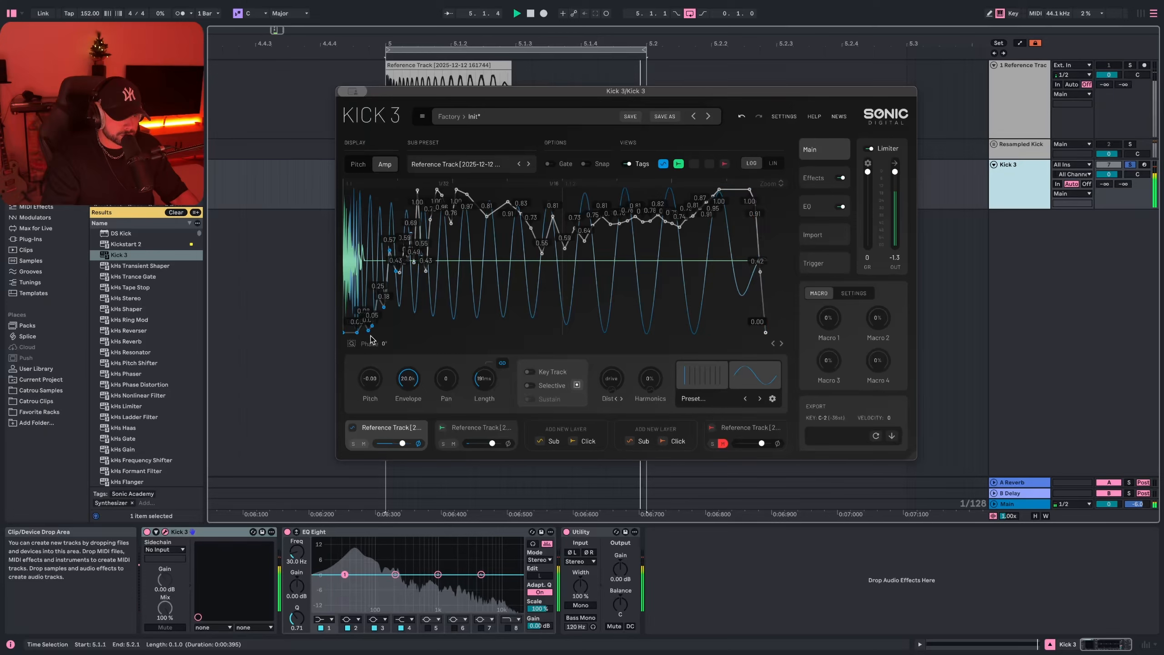
left_click_drag(370, 324, 377, 254)
key("space")
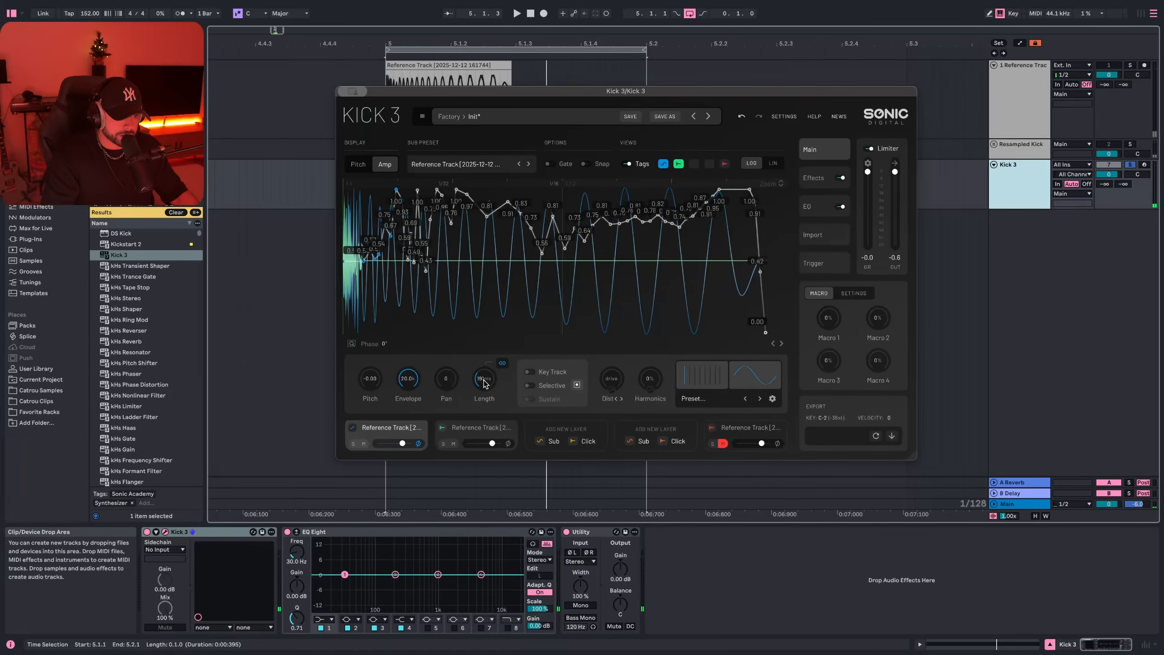
Lengthen the sub layer to about 250 ms while the kick plays
key("space")
left_click_drag(483, 381, 487, 367)
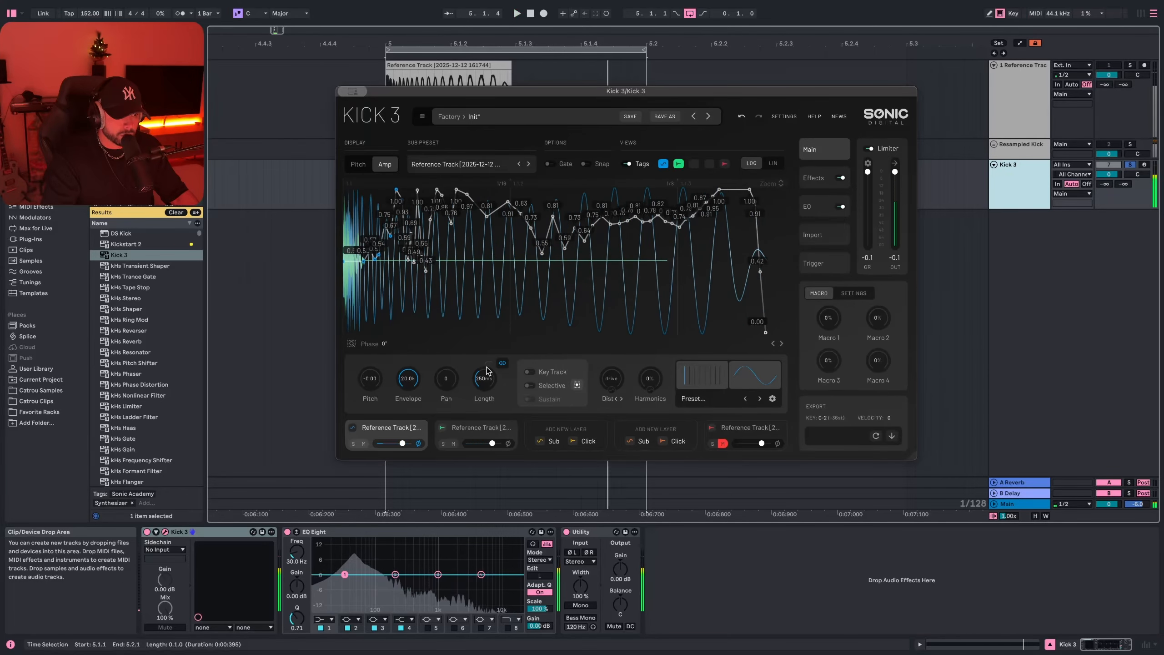
Add another click layer to Kick 3, browse its factory preset banks, and raise the layer's level slightly during playback
left_click(471, 430)
left_click(587, 441)
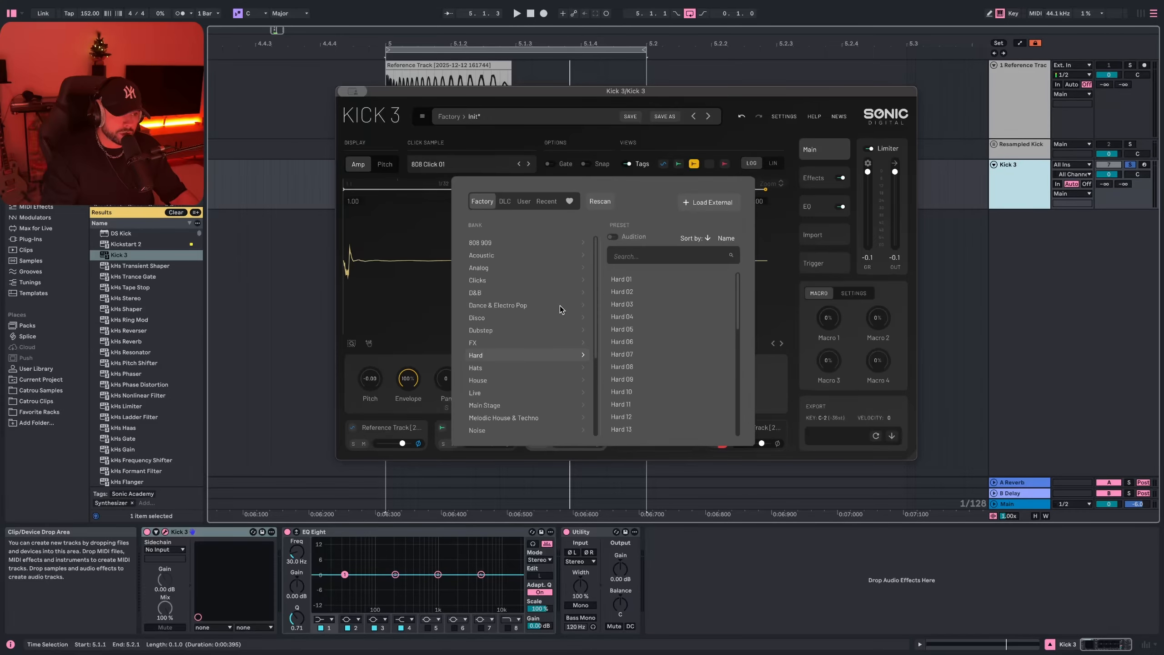
left_click(494, 279)
key("Escape")
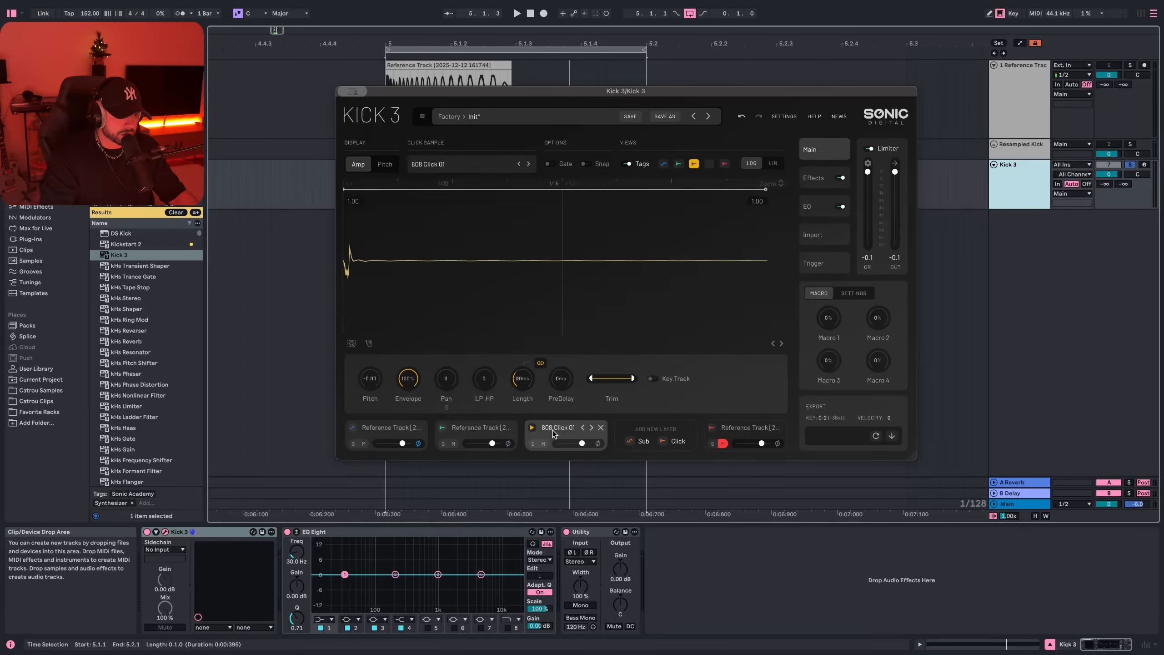
key("space")
left_click_drag(581, 443, 585, 444)
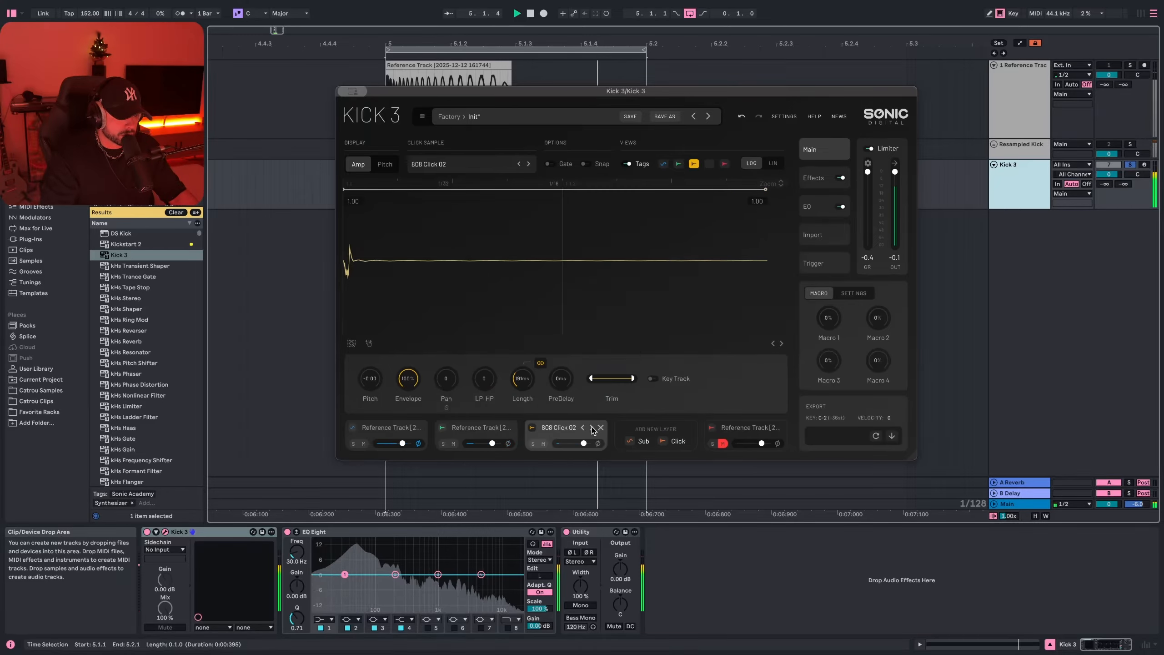
Audition click samples on the new click layer, settle on Acoustic - 05, and lower the layer's level to about -2.6 dB
left_click(591, 428)
left_click(591, 428)
left_click(592, 428)
left_click(592, 427)
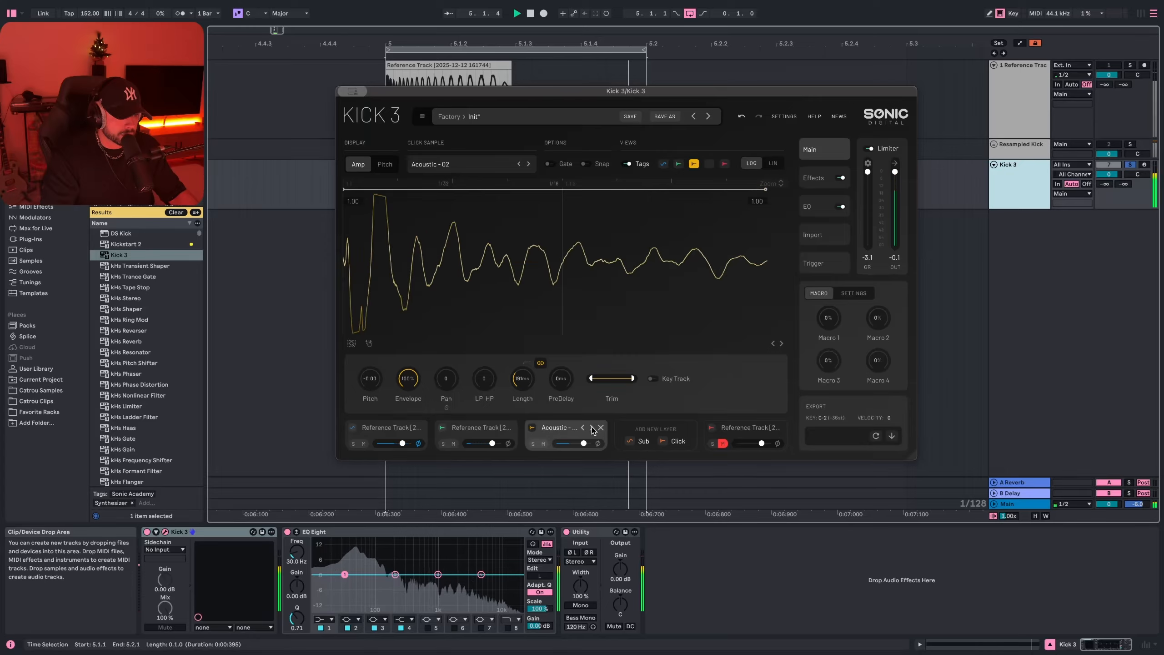
left_click(591, 428)
left_click(592, 427)
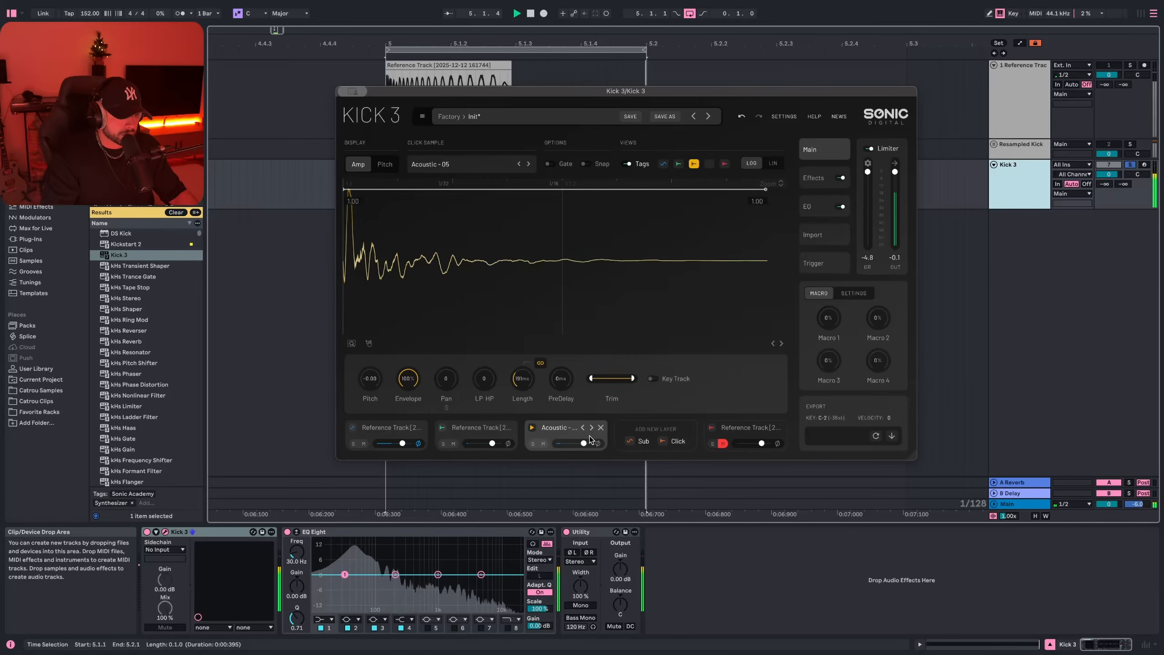
left_click_drag(584, 443, 578, 442)
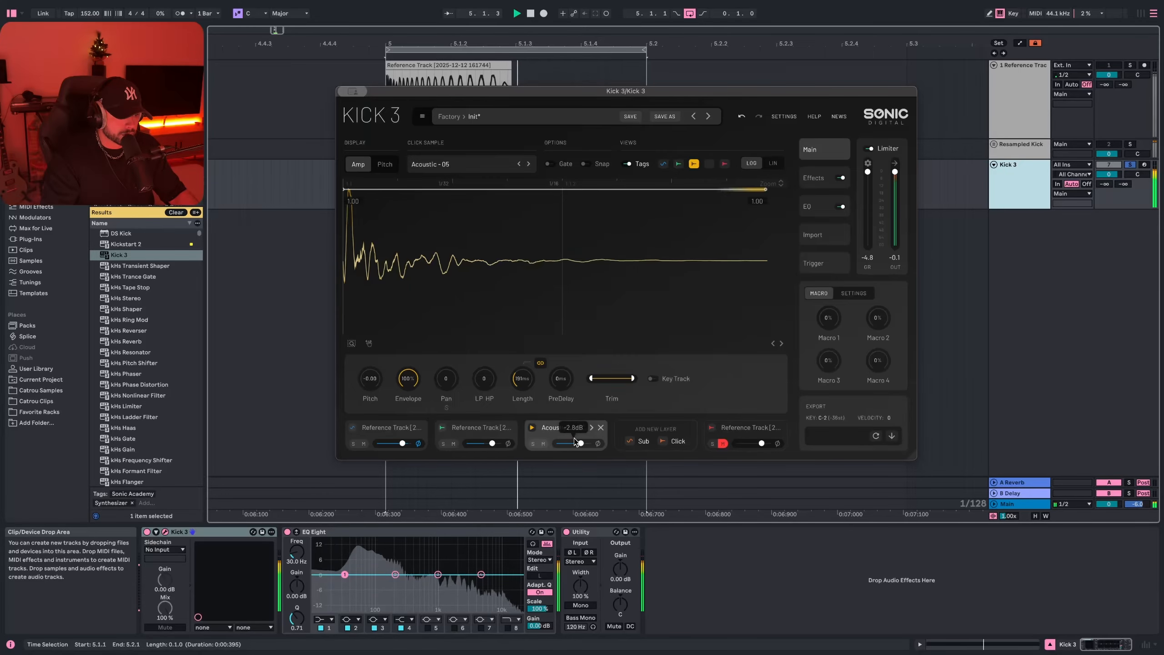
Shape the click layer's amp envelope into a short curved decay that reaches 0.00 early and stays at 0.00 to the end
left_click(453, 190)
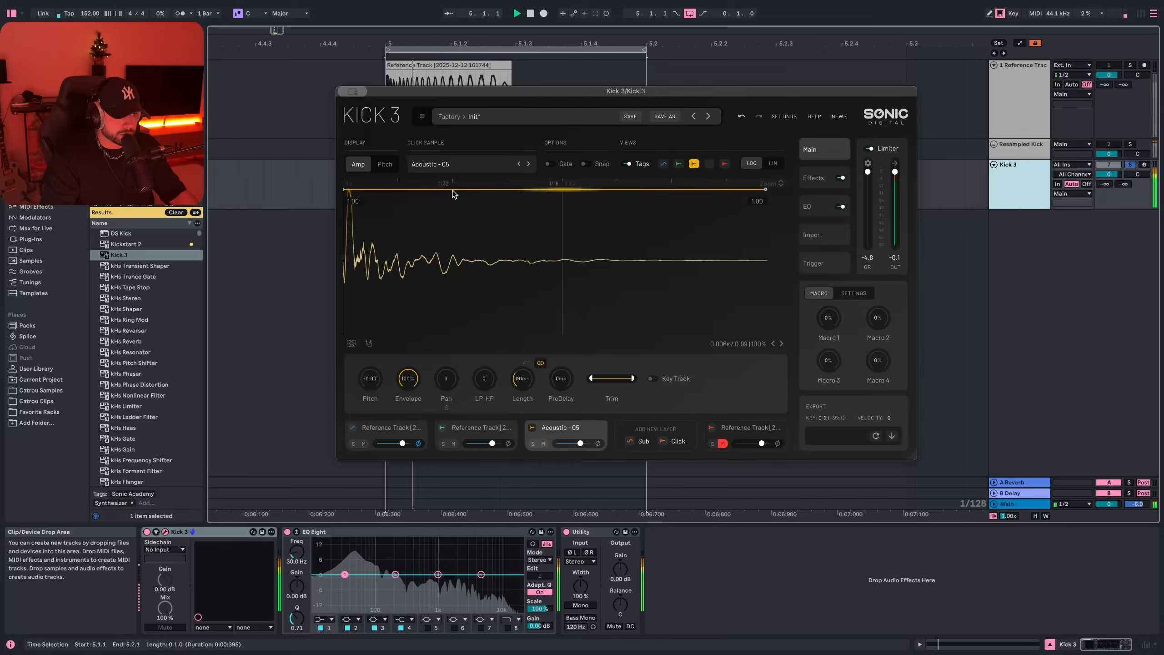
left_click_drag(459, 195, 500, 332)
left_click_drag(458, 293, 458, 216)
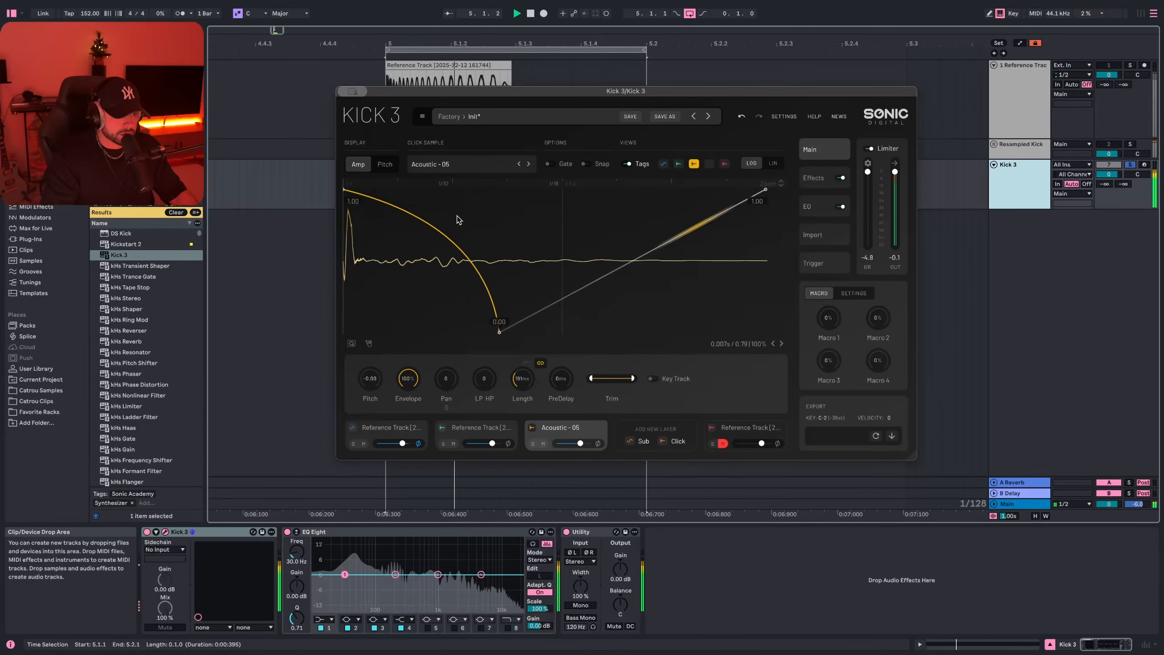
left_click_drag(764, 190, 765, 332)
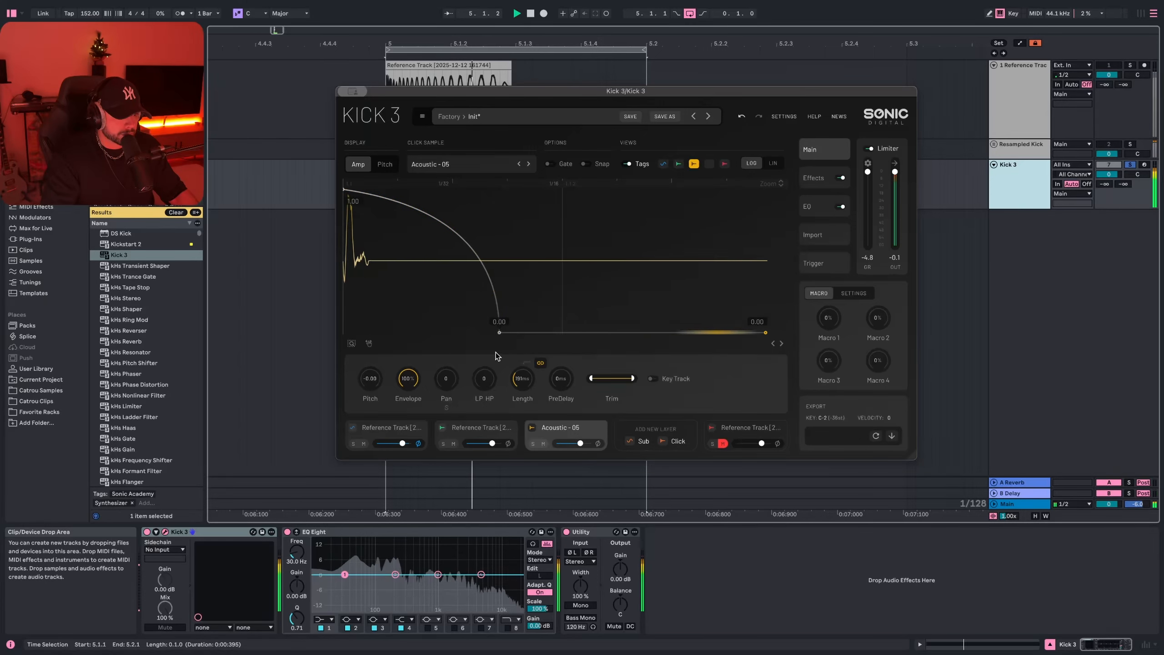
left_click_drag(500, 332, 520, 343)
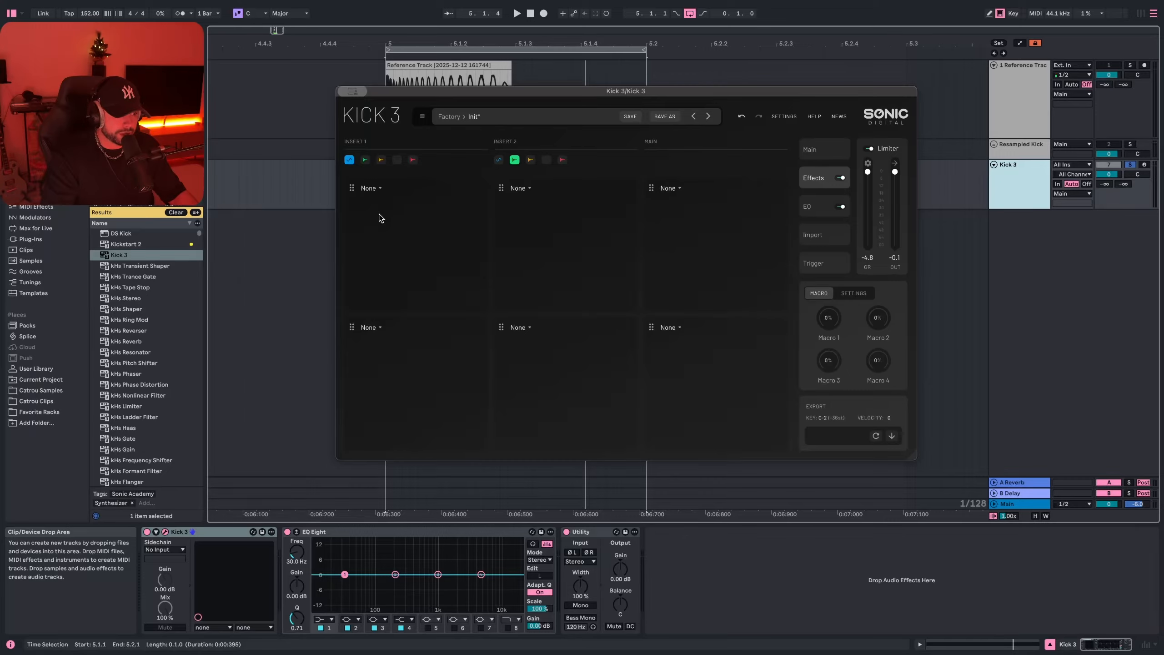
Look through Kick 3's EQ and Import pages, return to the main page, and close the plugin window
left_click(810, 212)
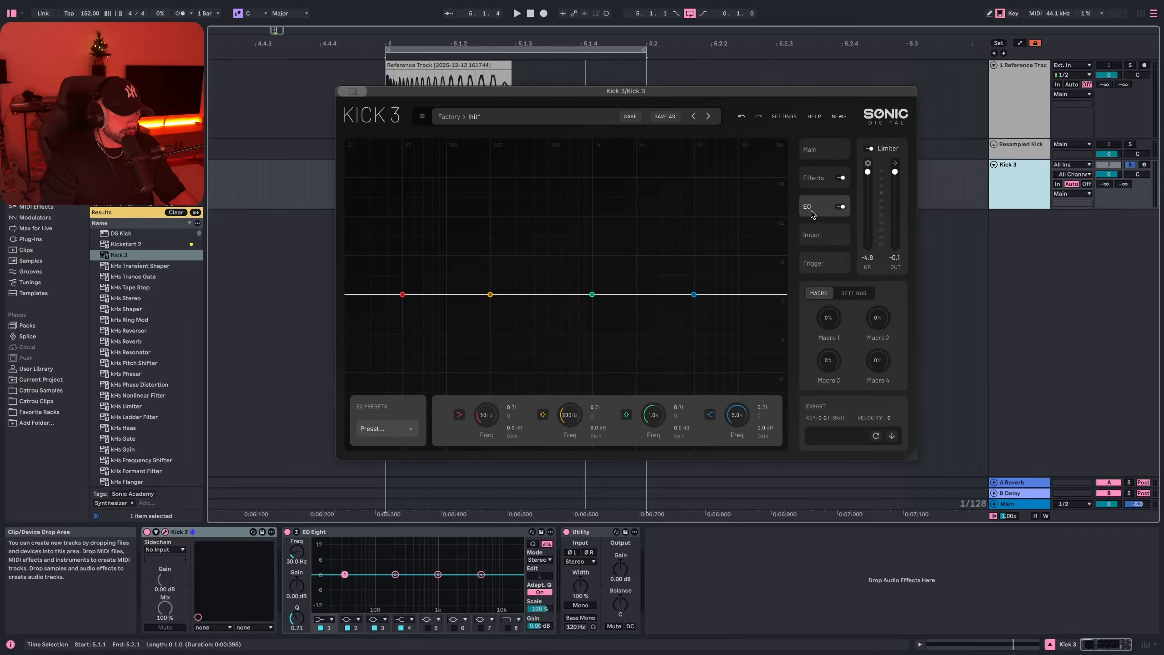
left_click(814, 234)
left_click(816, 150)
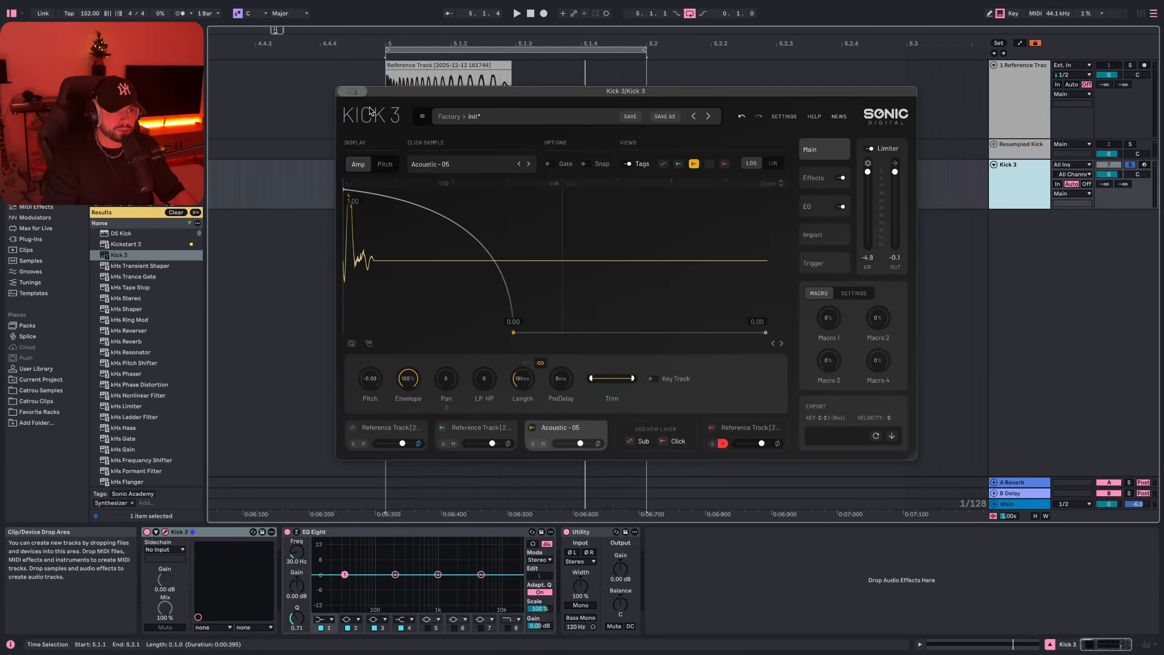
left_click(353, 91)
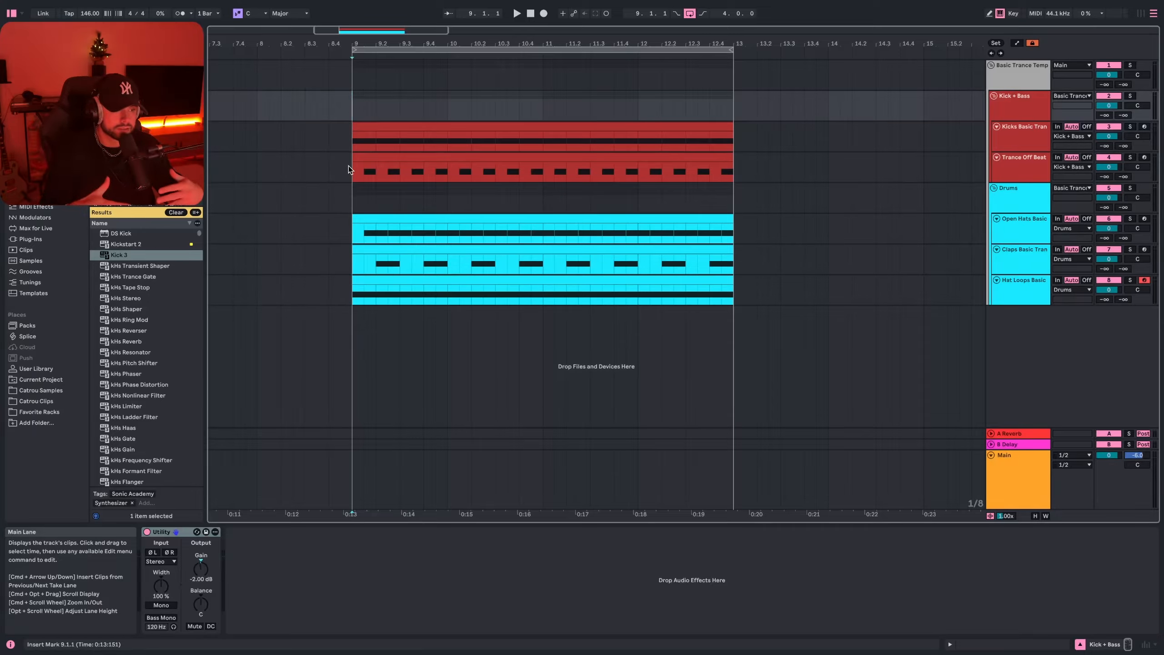
Solo the Kicks track in the trance template and audition its kicks with the Kick Selector macro during playback
key("Down")
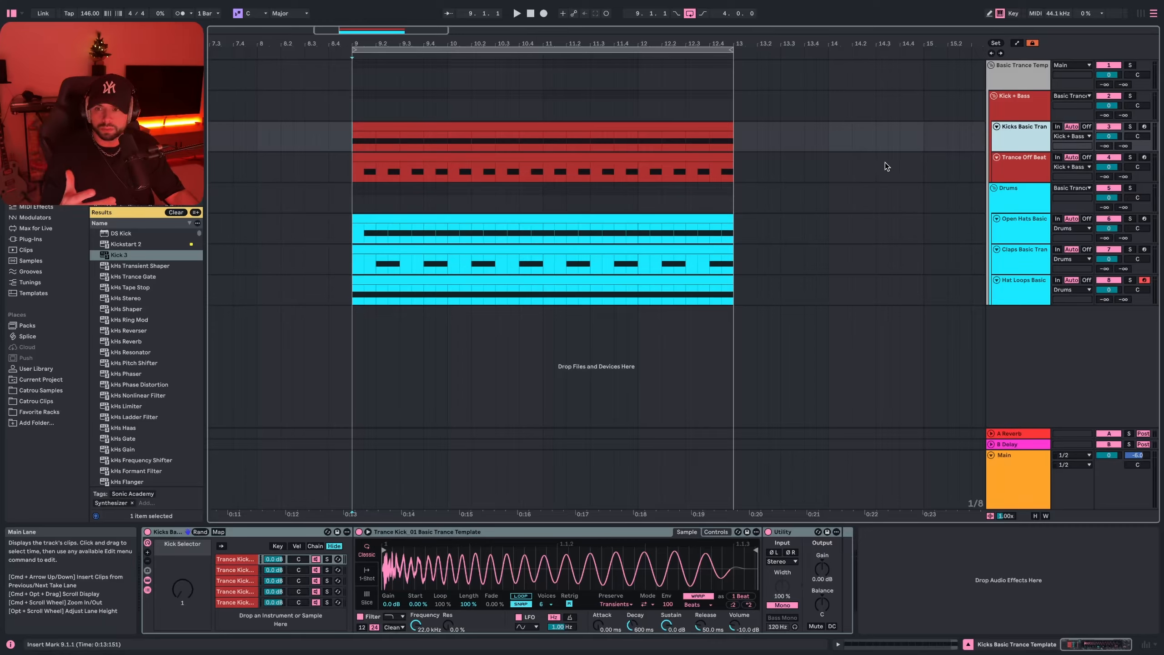
key("alt+4")
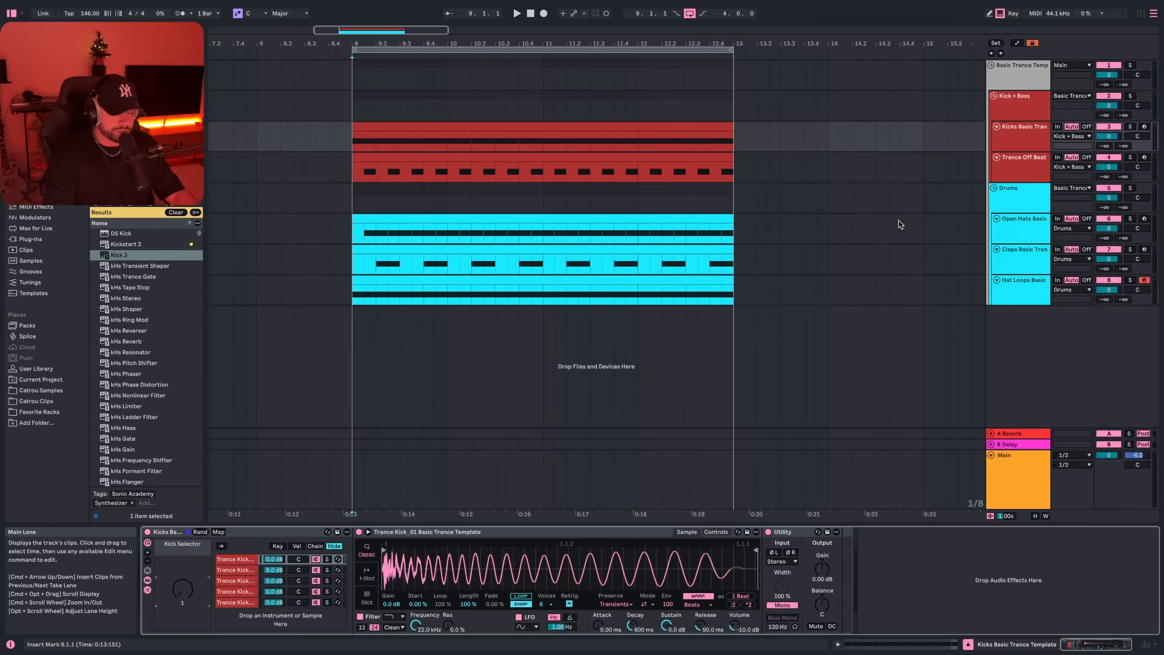
left_click_drag(182, 590, 182, 566)
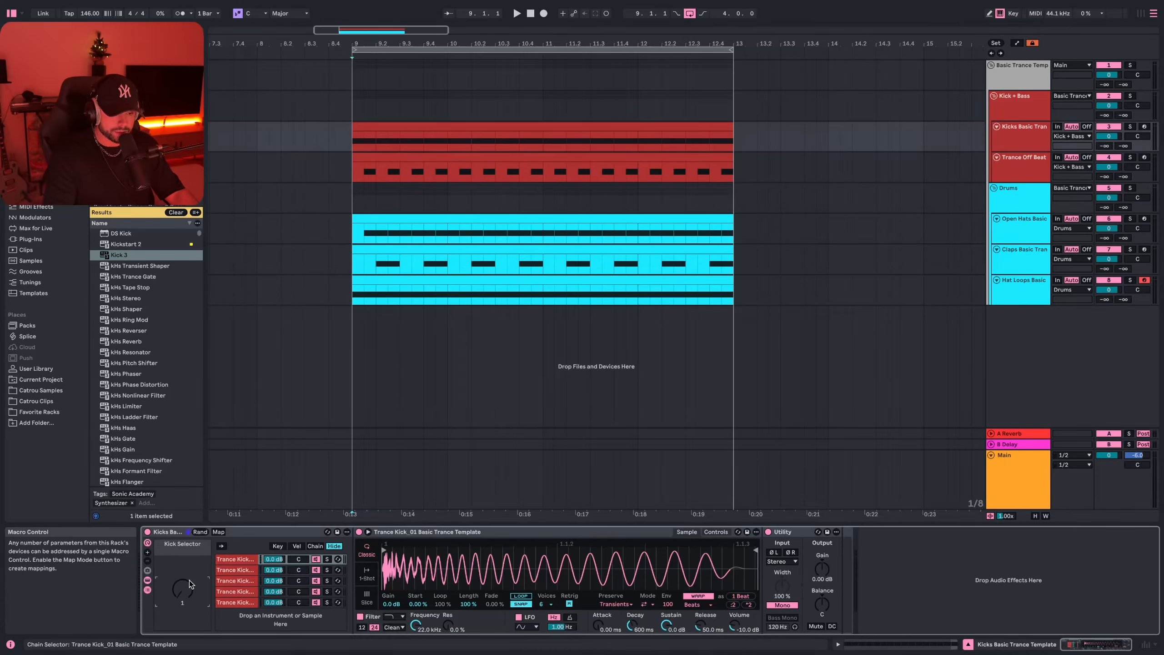
left_click(1130, 127)
key("space")
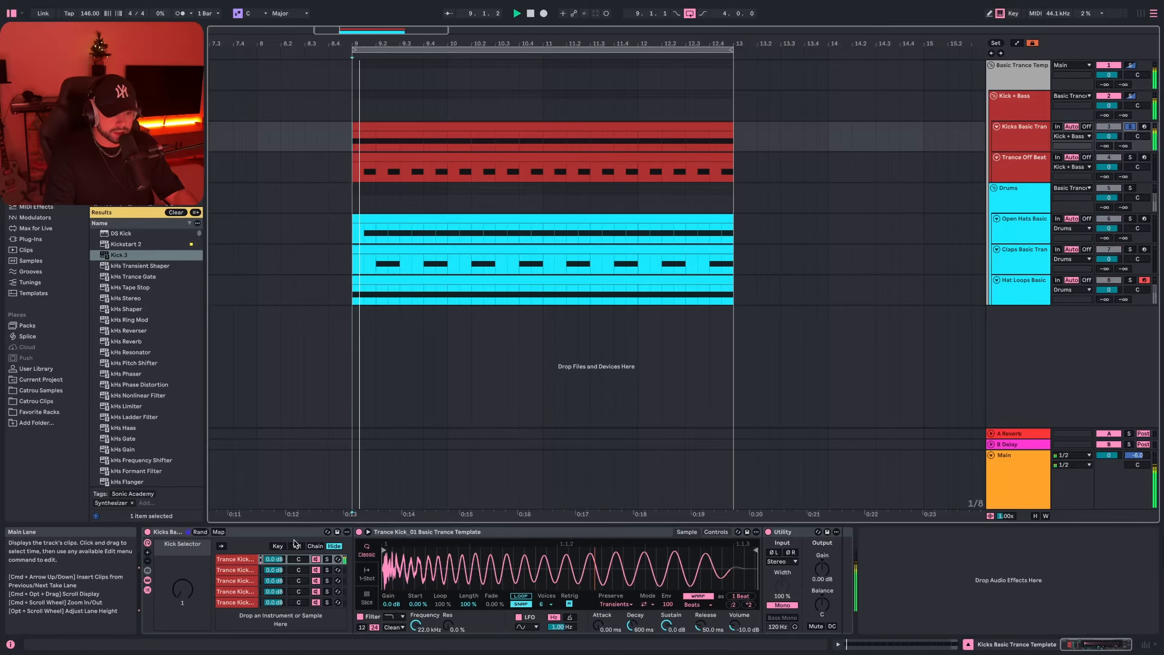
mouse_move(182, 589)
left_mouse_down()
mouse_move(182, 573)
mouse_move(183, 605)
left_mouse_up()
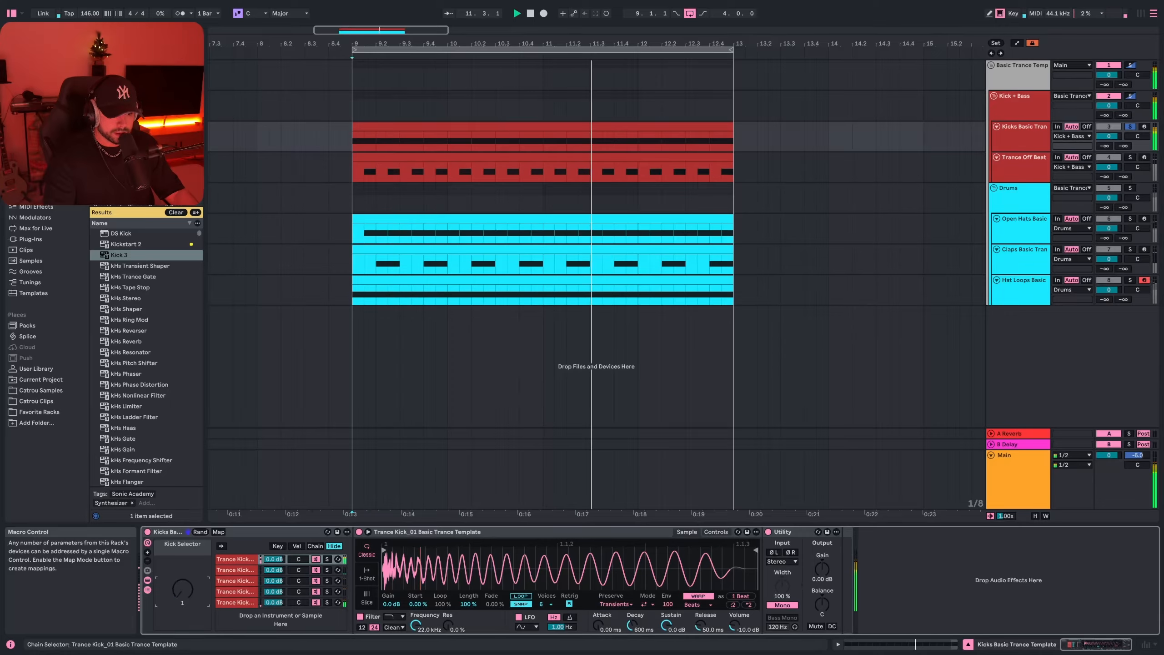
key("space")
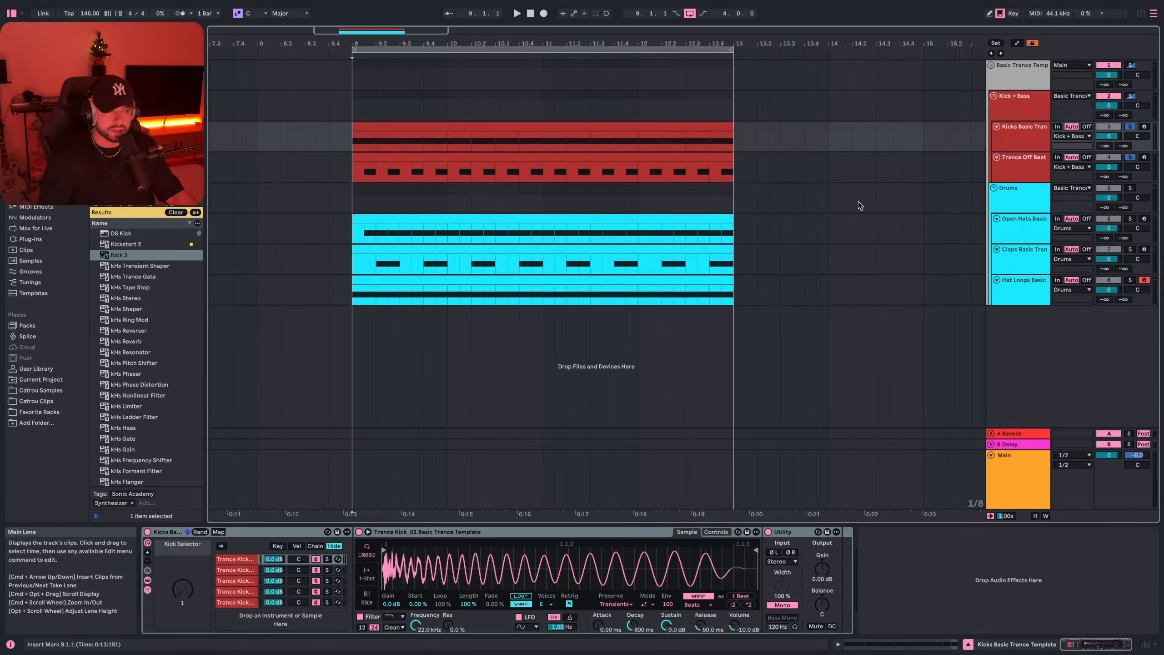
Solo the Trance Off Beat bass track alongside the kicks, set the Kick Selector to 3, and listen to them together
left_click(1032, 174)
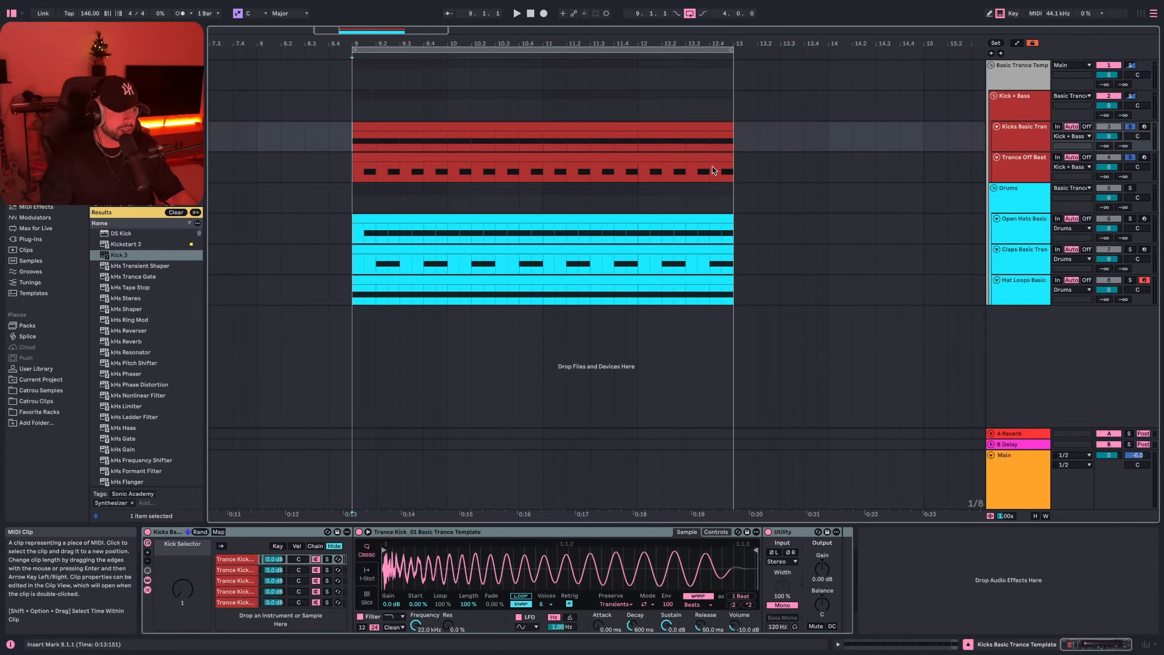
key("space")
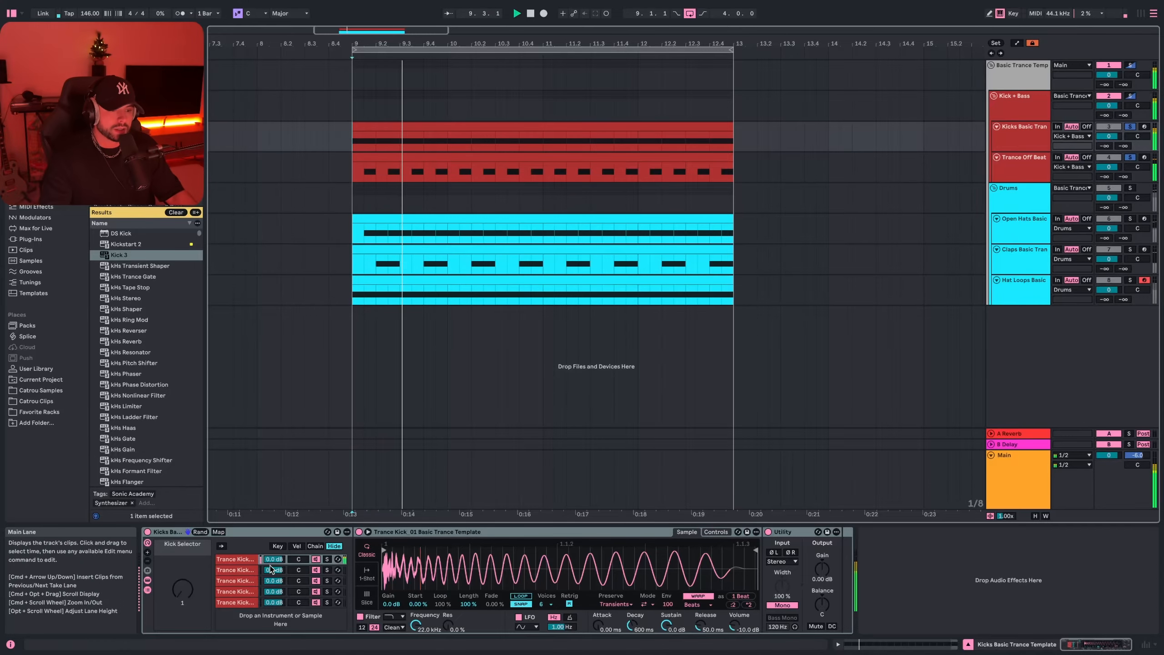
left_click_drag(182, 589, 182, 599)
key("space")
left_click(450, 443)
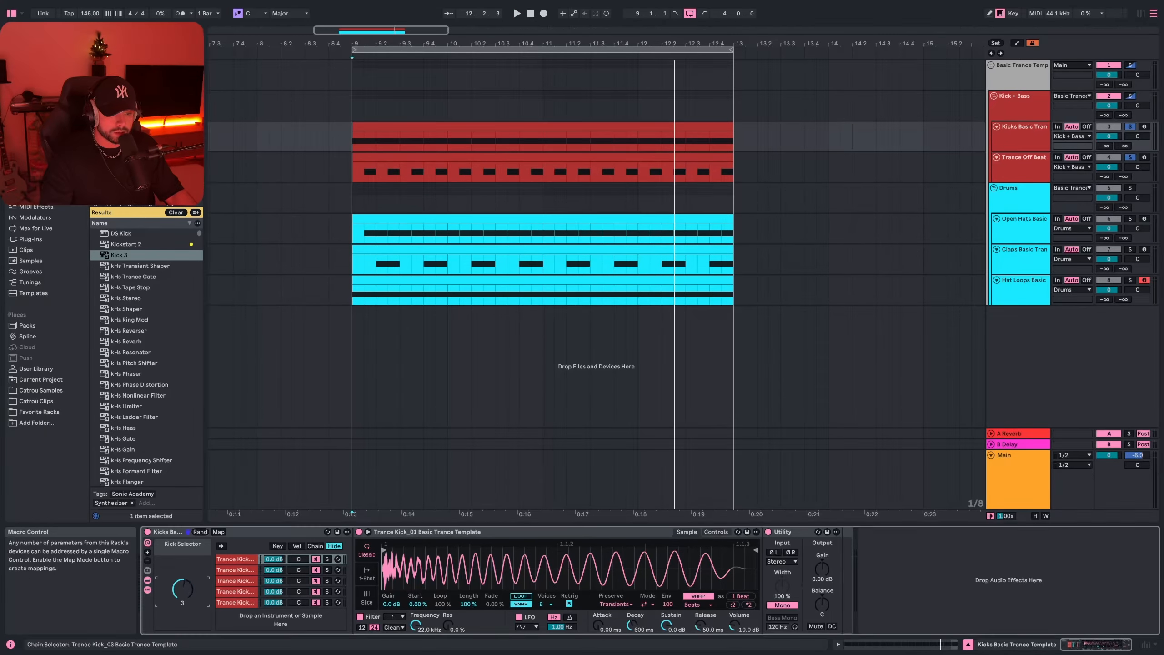
key("space")
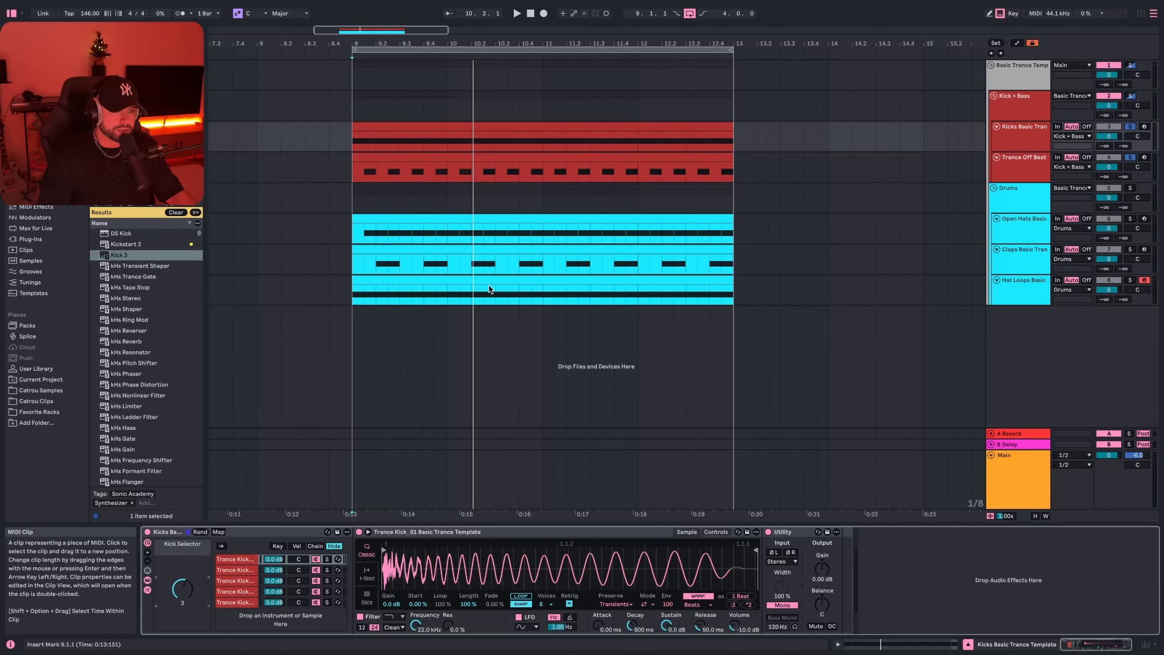
Solo the Drums group during playback, mute the claps and hat loops, and change the open hat with the Open Hat Selector
left_click(1025, 200)
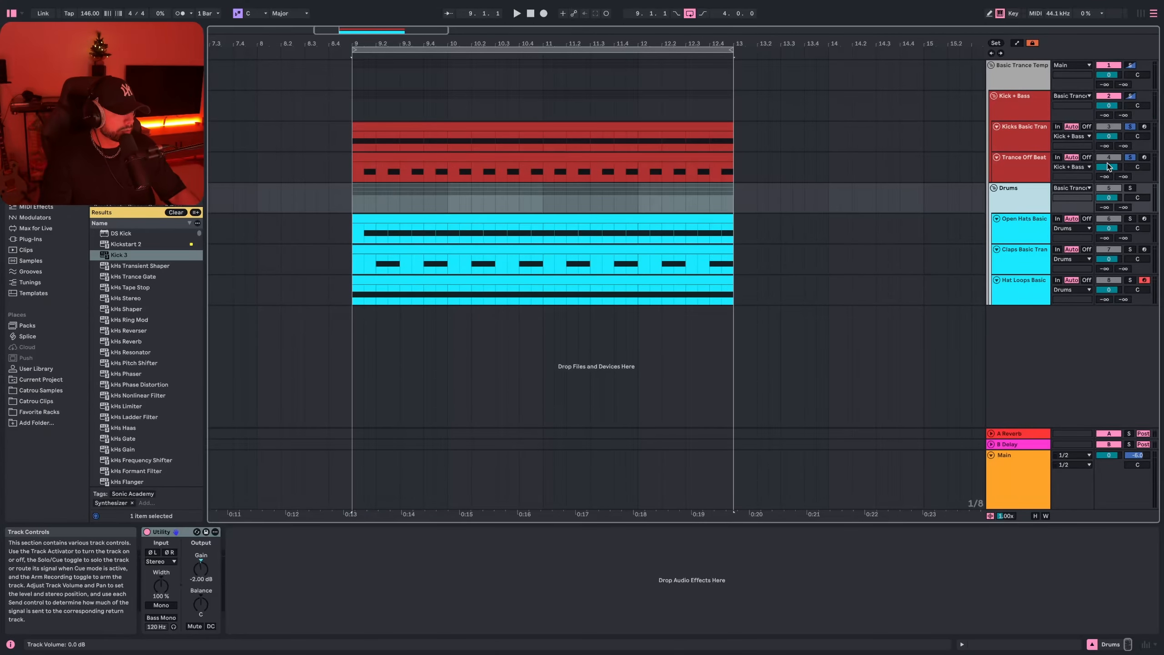
left_click(1130, 187)
key("space")
left_click(1014, 222)
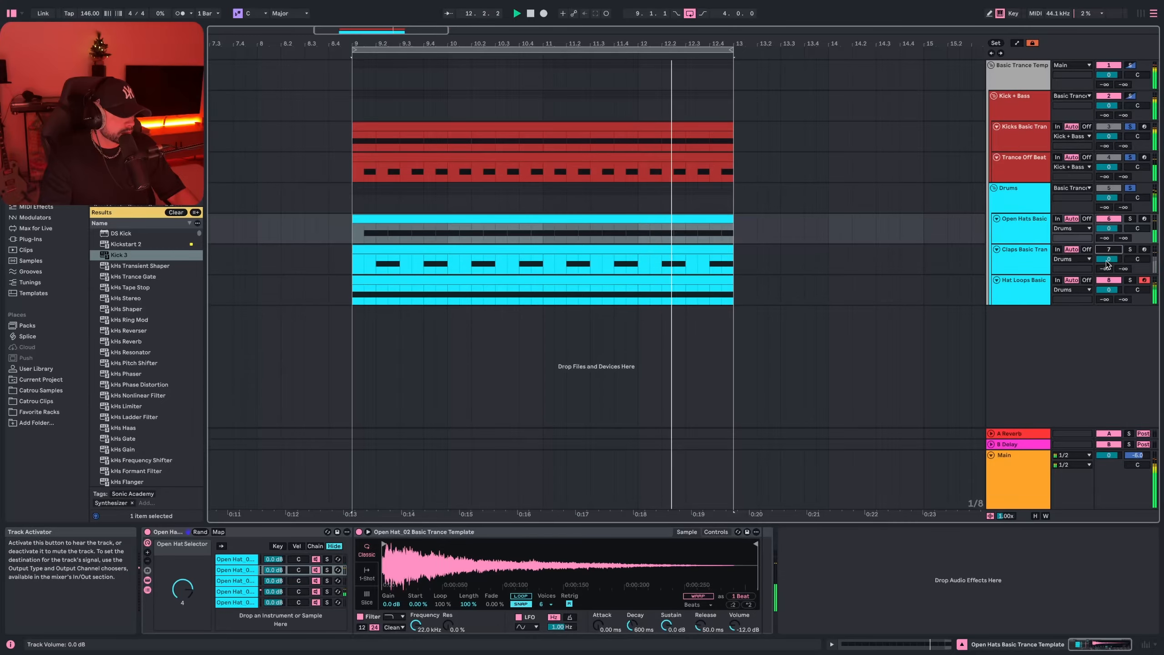
left_click_drag(182, 589, 184, 596)
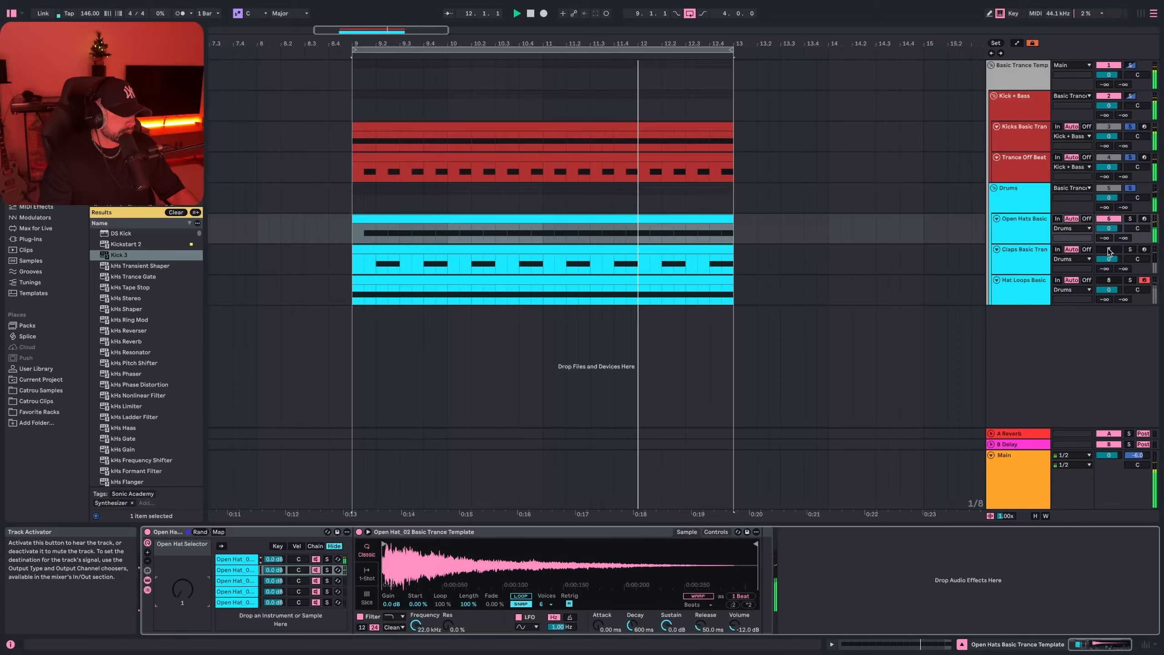
Bring the claps and hat loops back in during playback, setting both the Clap Selector and the Hat Loop Selector to 2
left_click(943, 271)
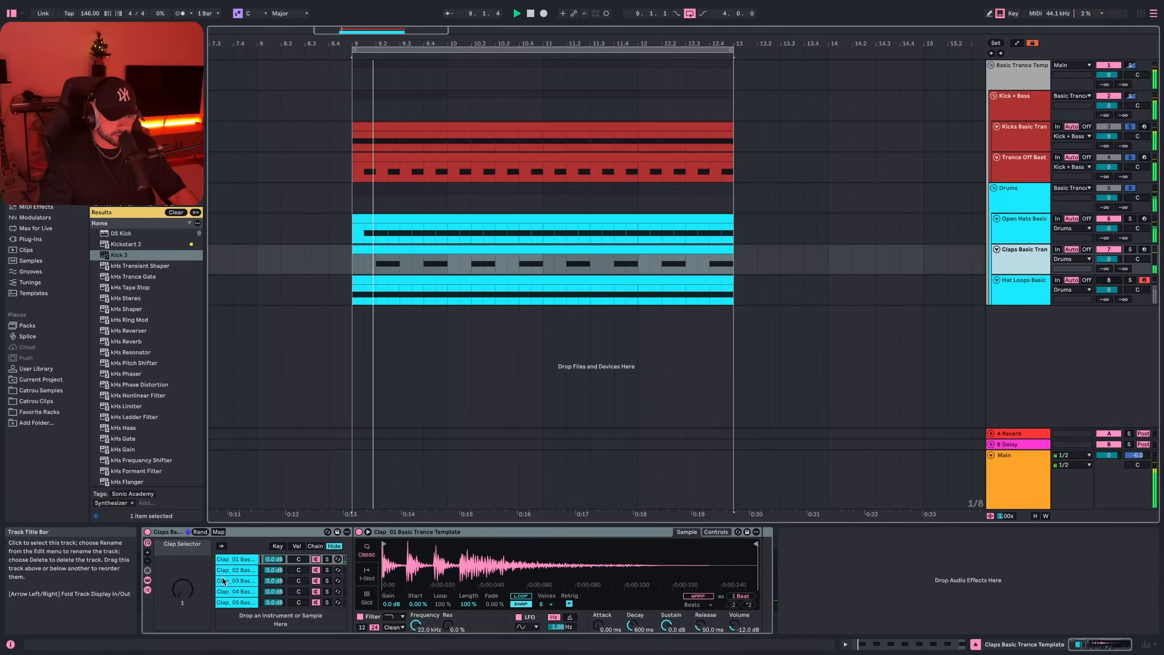
left_click_drag(183, 608, 182, 603)
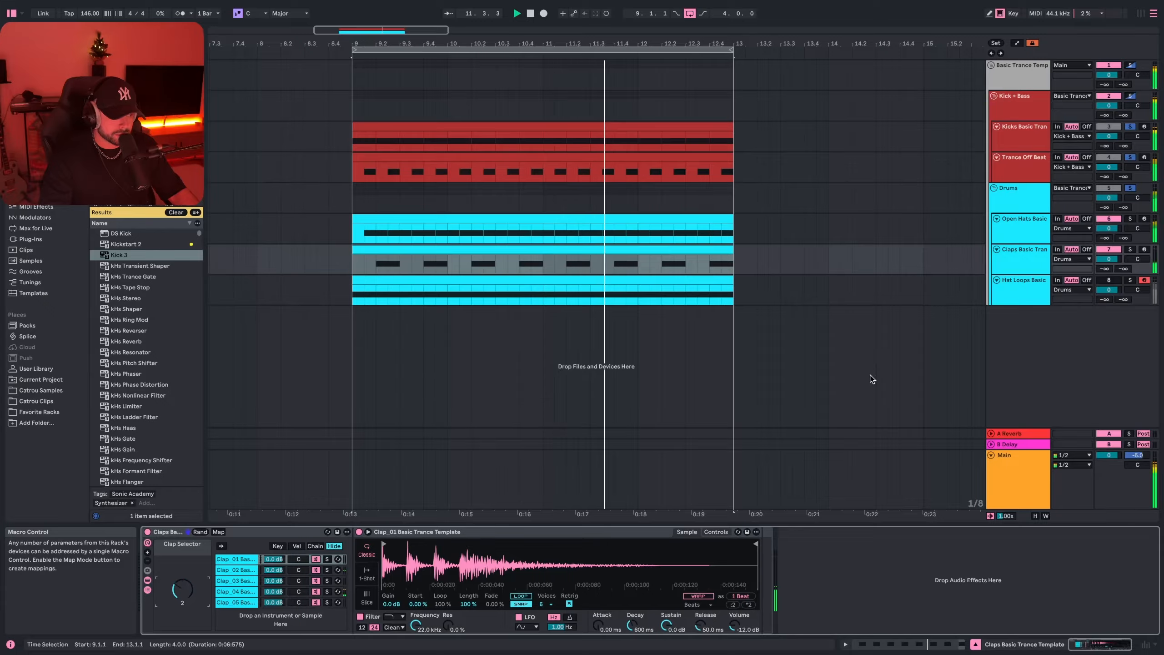
left_click(1021, 293)
left_click(1108, 280)
left_click_drag(196, 594, 190, 591)
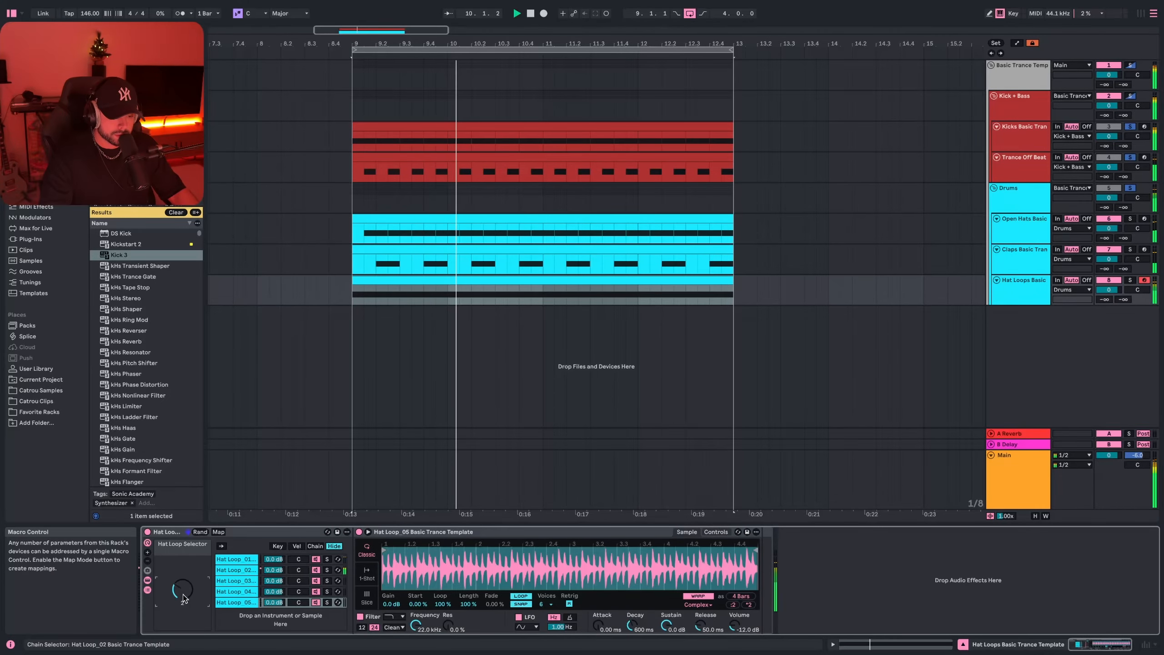
Compare kicks against the full beat with the Kick Selector, from the first kick to the last one in the rack
left_click(1002, 133)
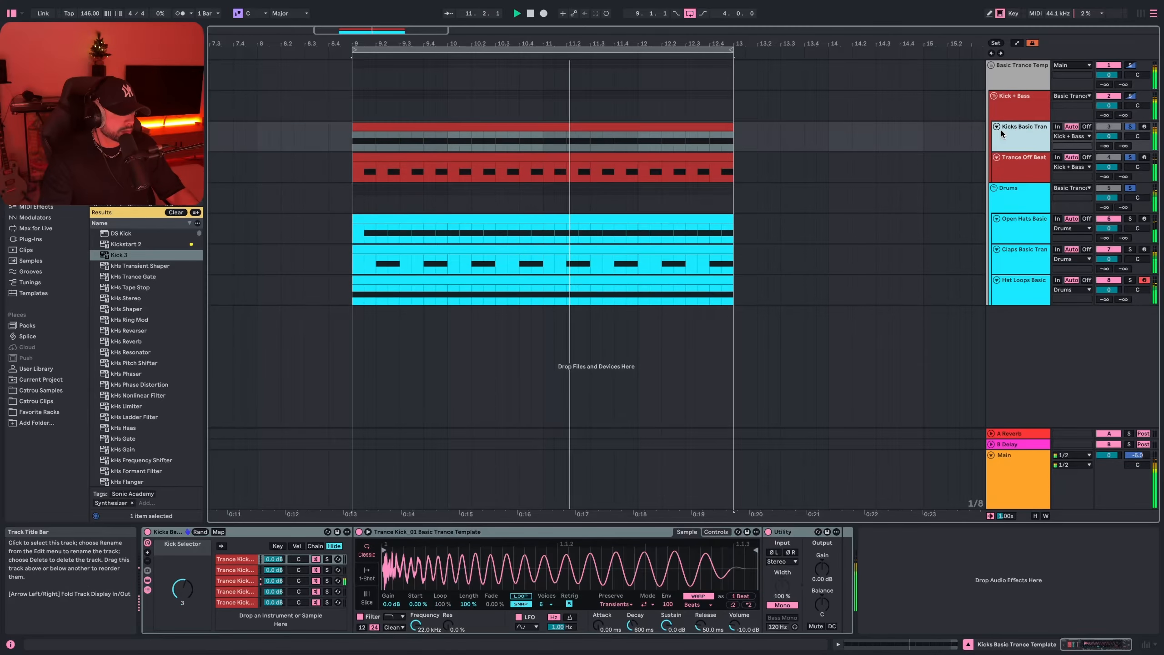
left_click_drag(187, 592, 186, 615)
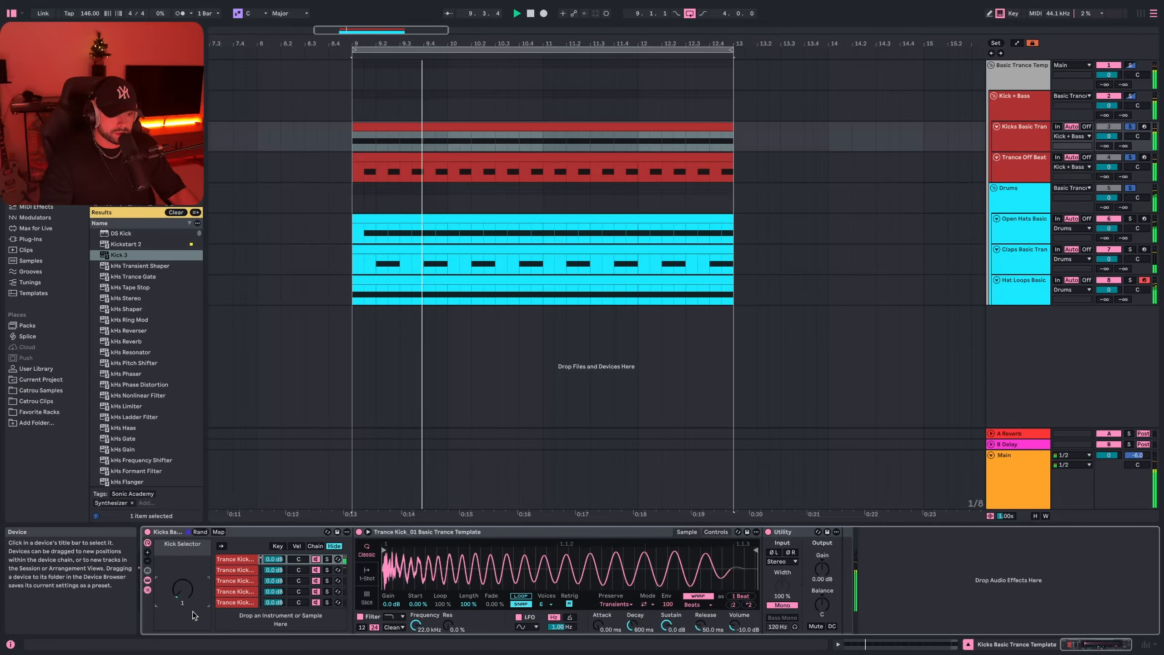
left_click_drag(176, 586, 174, 583)
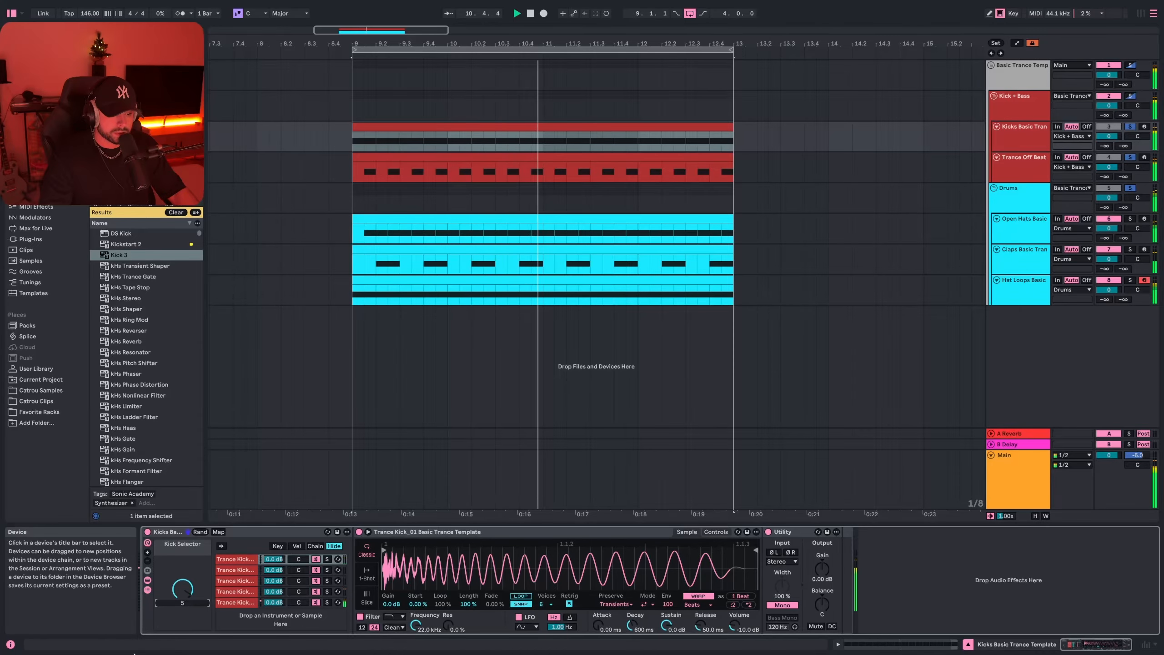
Transpose the notes in the off-beat bassline clip to C2 in bar 2, A#1 in bar 3 and G1 in bar 4
left_click(1016, 158)
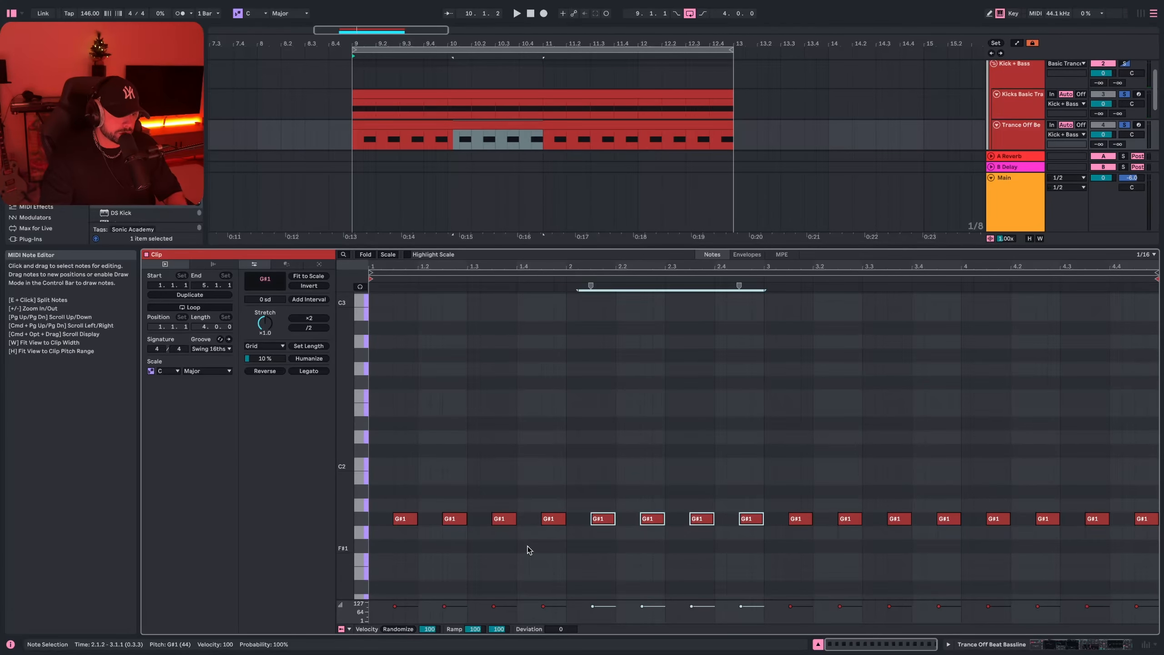
key("Up")
key("Up")
key("Up")
key("Up")
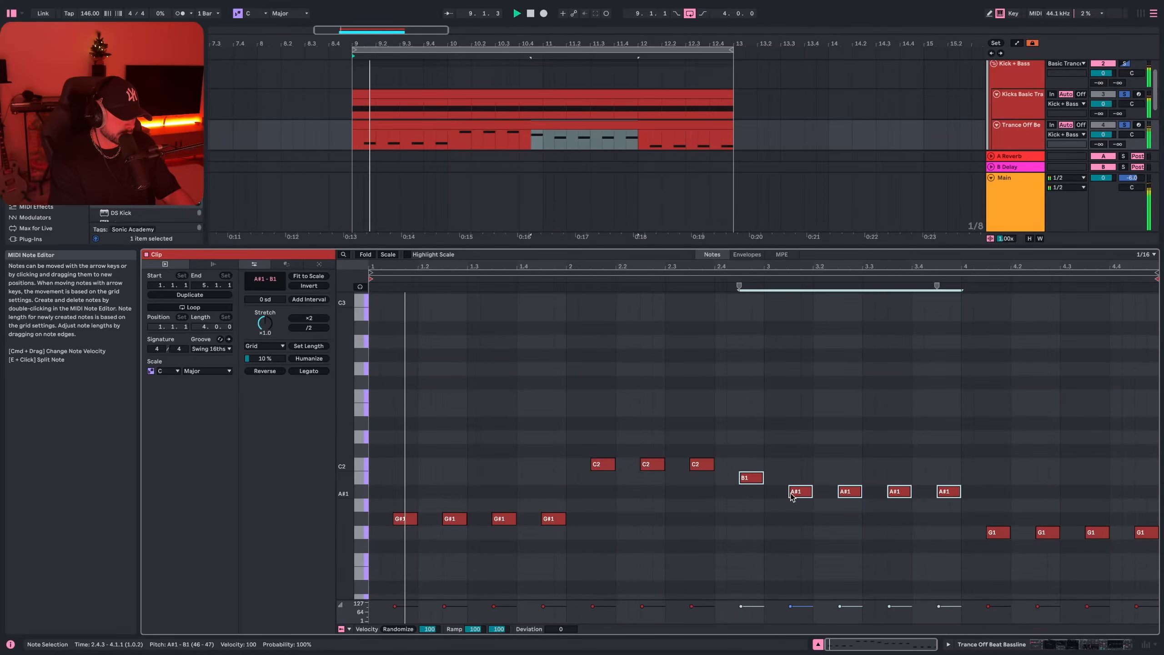
left_click(751, 465)
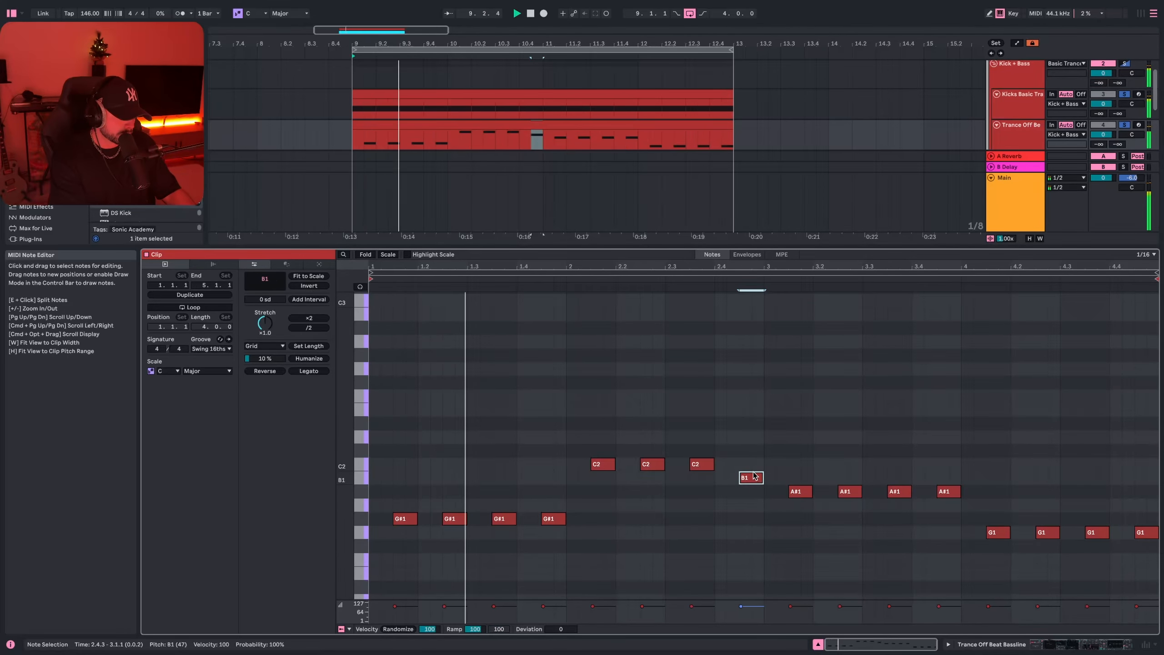
Try the bassline's four bar 4 notes at G#1, and lower them by two semitones during playback
left_click(800, 491)
left_click_drag(779, 479, 927, 500)
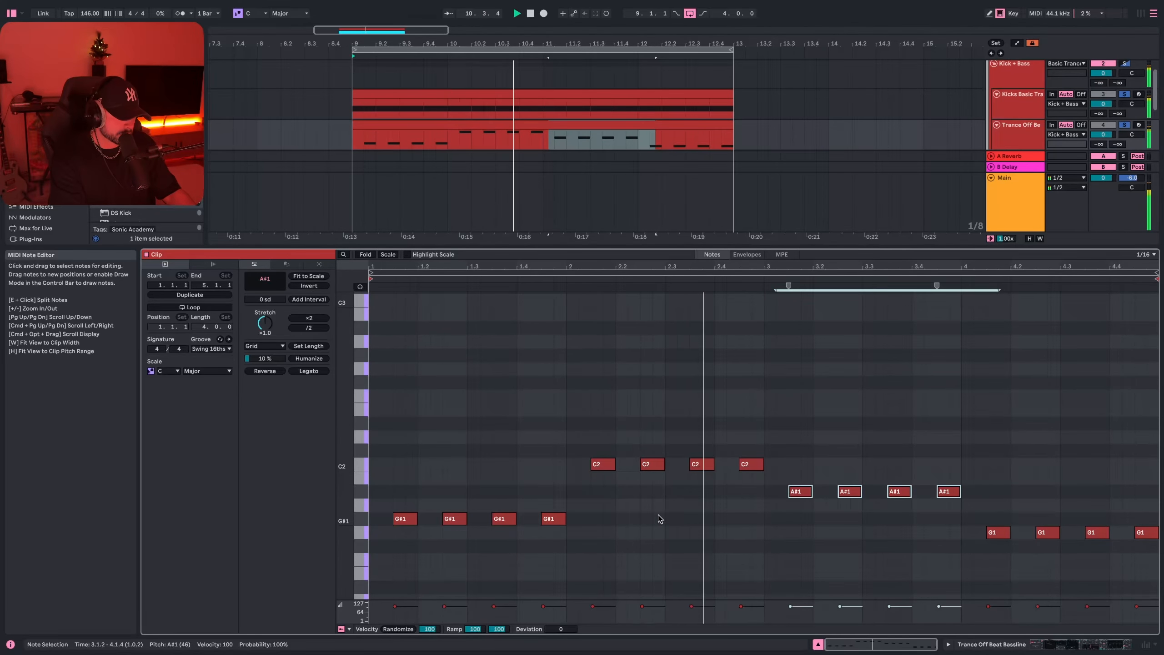
left_click_drag(957, 559, 1159, 528)
key("Up")
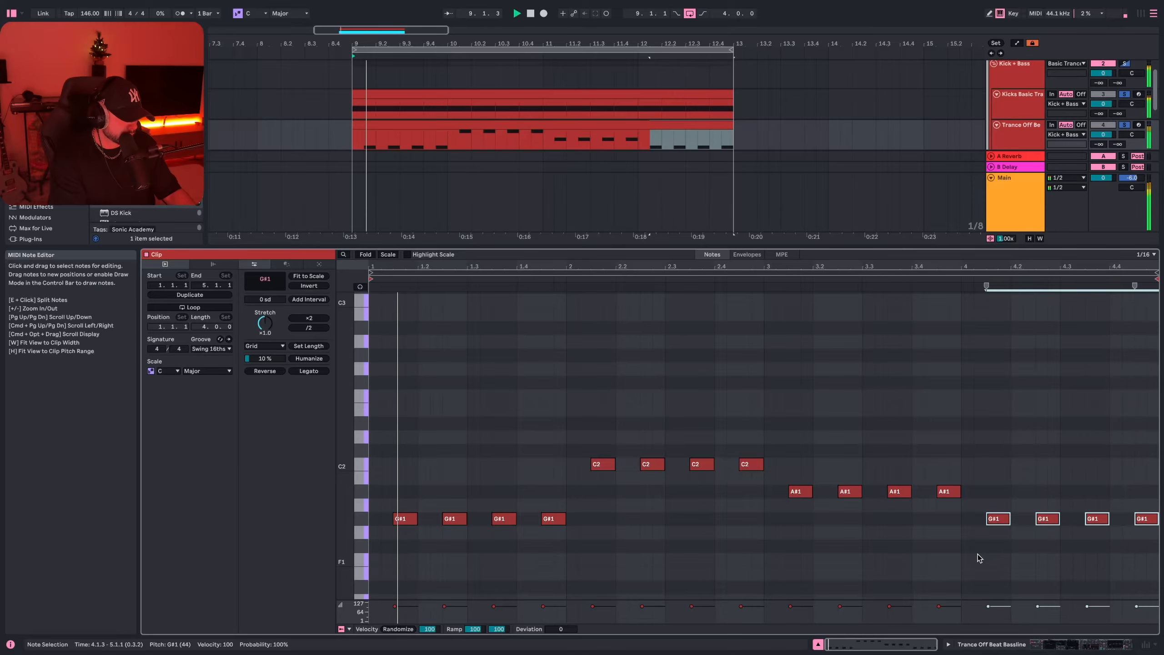
key("Down")
key("Down")
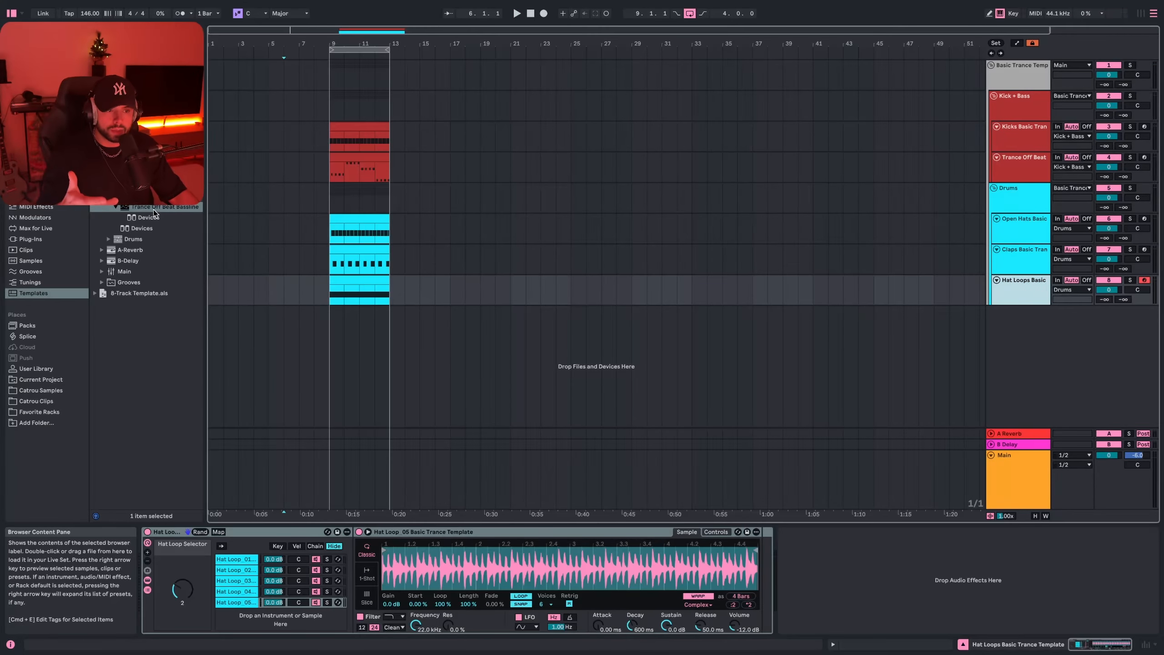
Import the Trance Off Beat Bassline track from the template as a new track below the hat loops and audition its clip
left_click_drag(150, 211, 891, 325)
left_click_drag(1037, 339, 1037, 340)
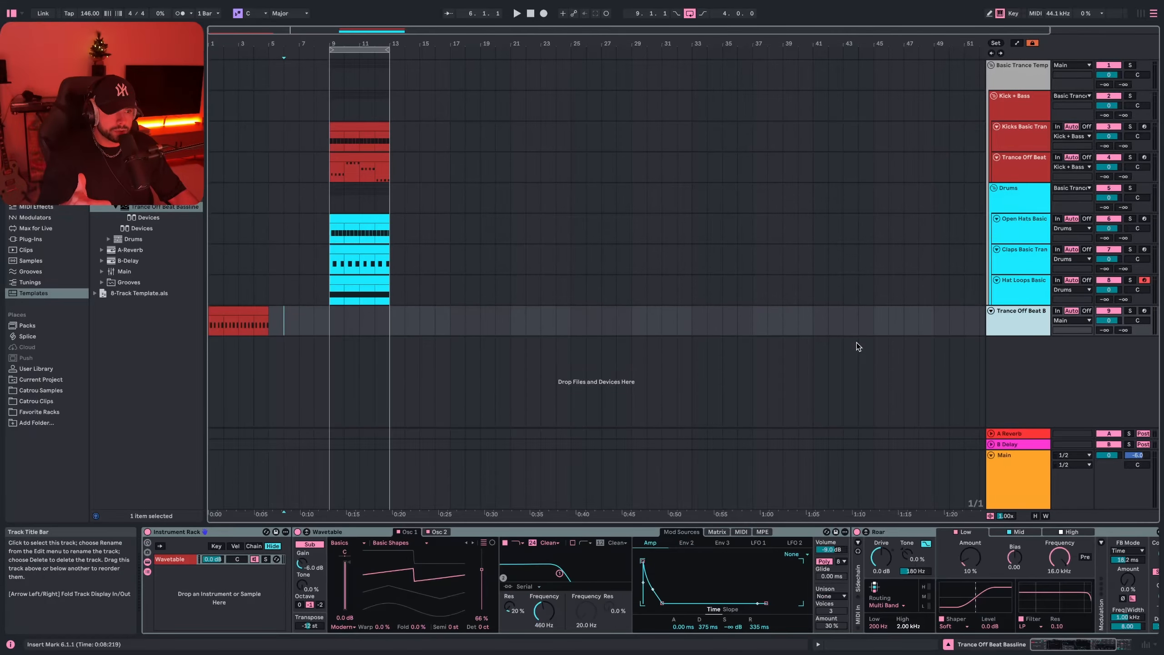
left_click(248, 325)
key("space")
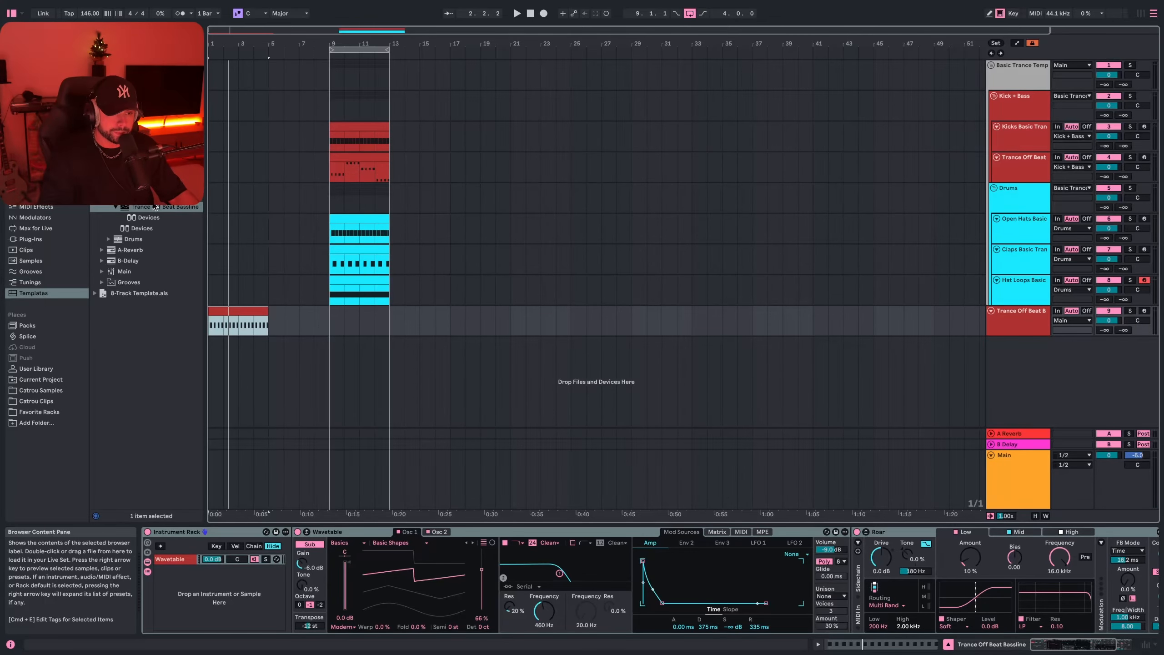
Import the Kicks Basic Trance Template track below the imported bassline, and delete both imported tracks after playing them together
left_click_drag(155, 207, 763, 342)
left_click_drag(1012, 367, 1014, 363)
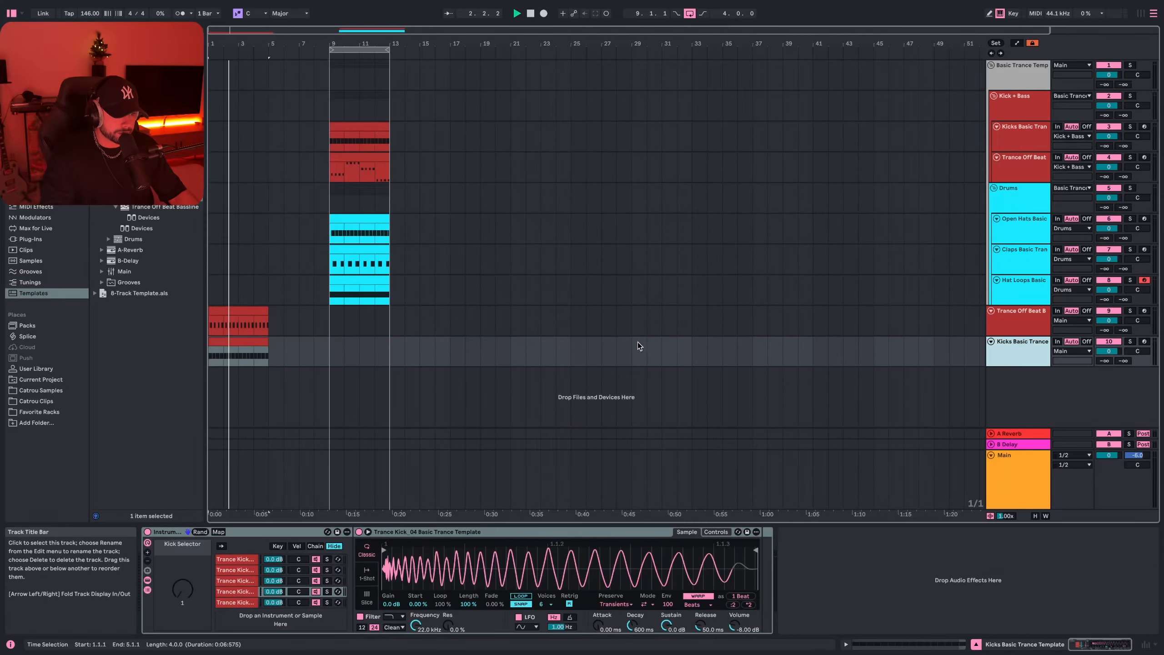
left_click(1013, 326, "shift")
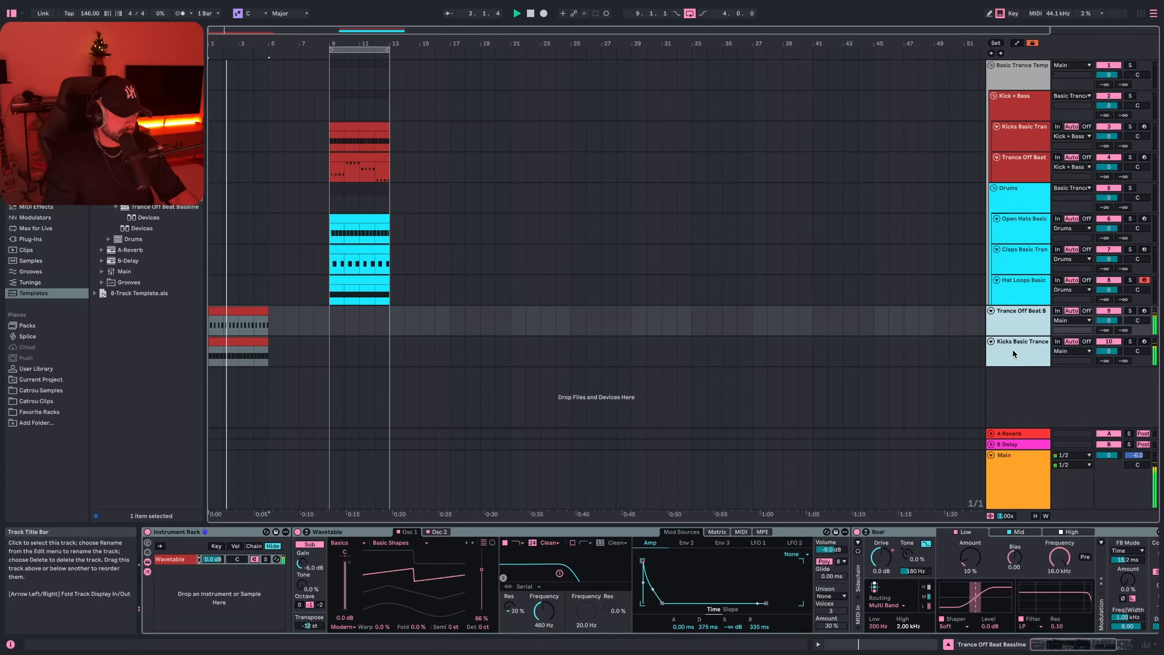
key("Delete")
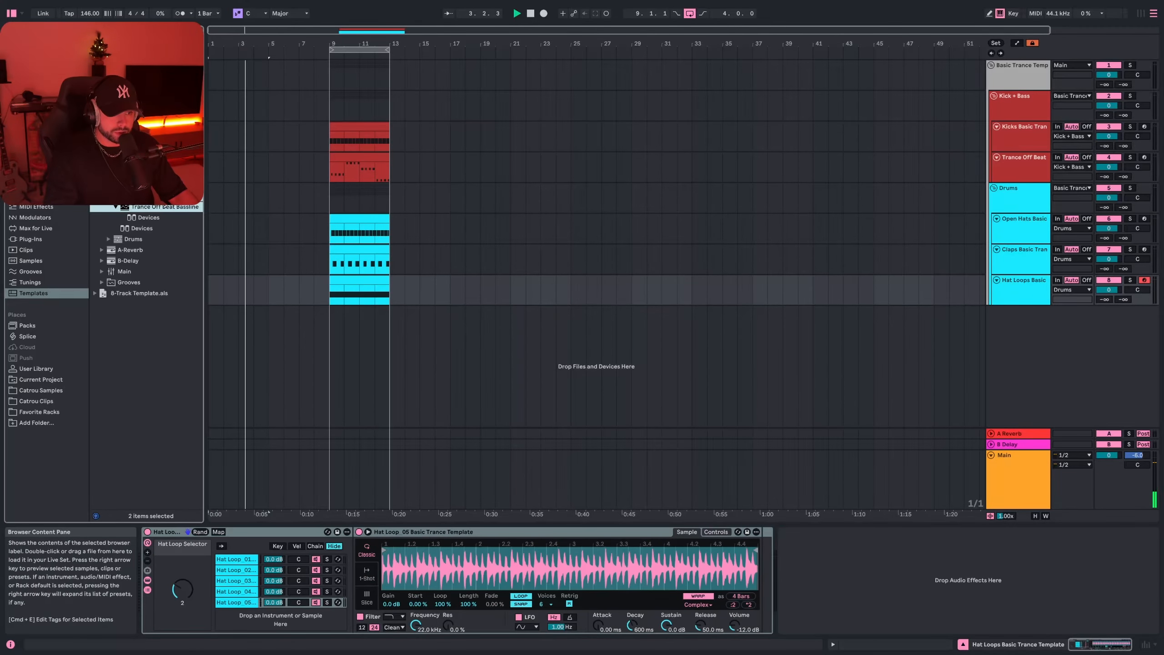
Import the template's kick and off-beat bassline tracks together below the hat loops, play them, and select the imported bassline track
left_click_drag(163, 204, 1035, 345)
left_click_drag(919, 431, 919, 431)
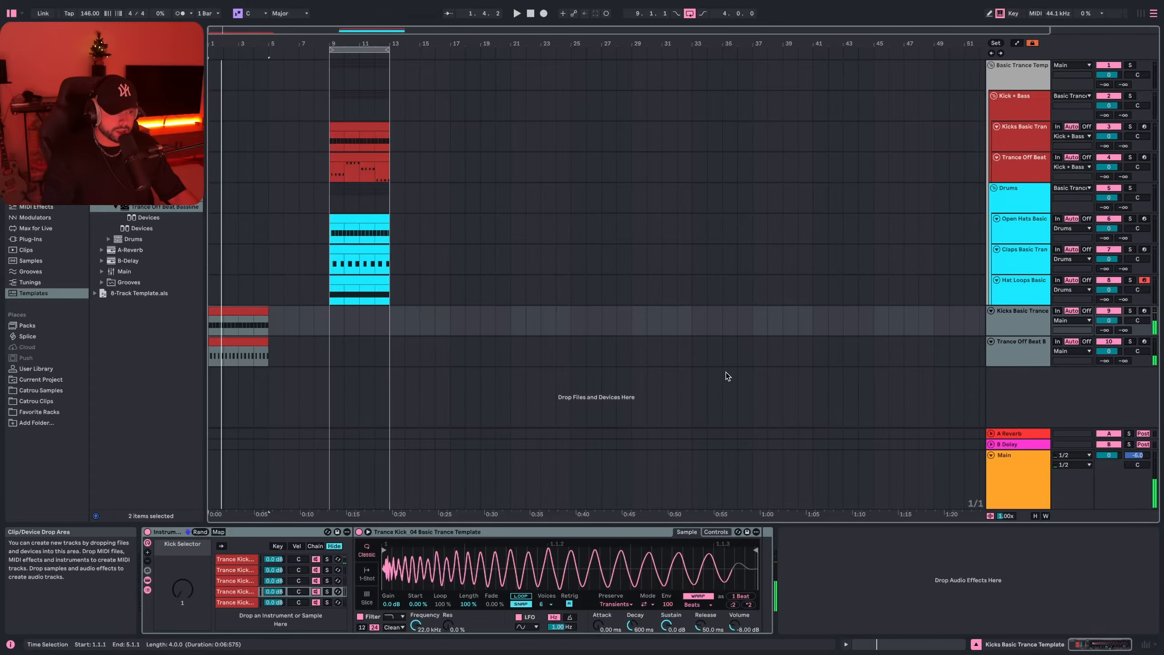
left_click(1024, 358)
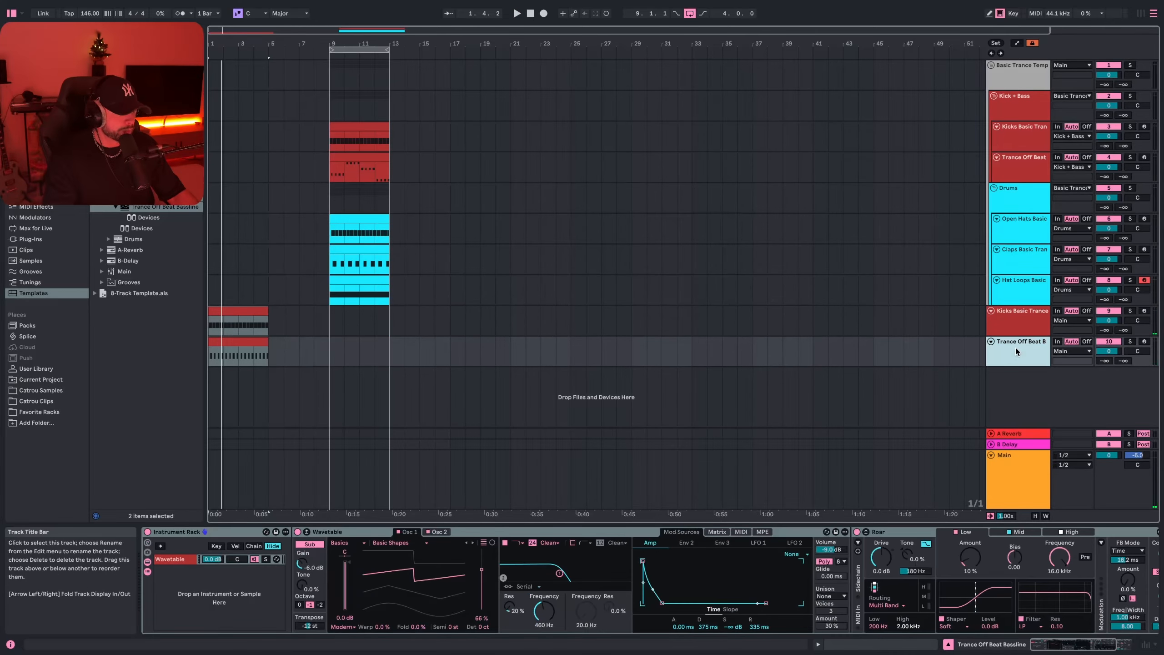